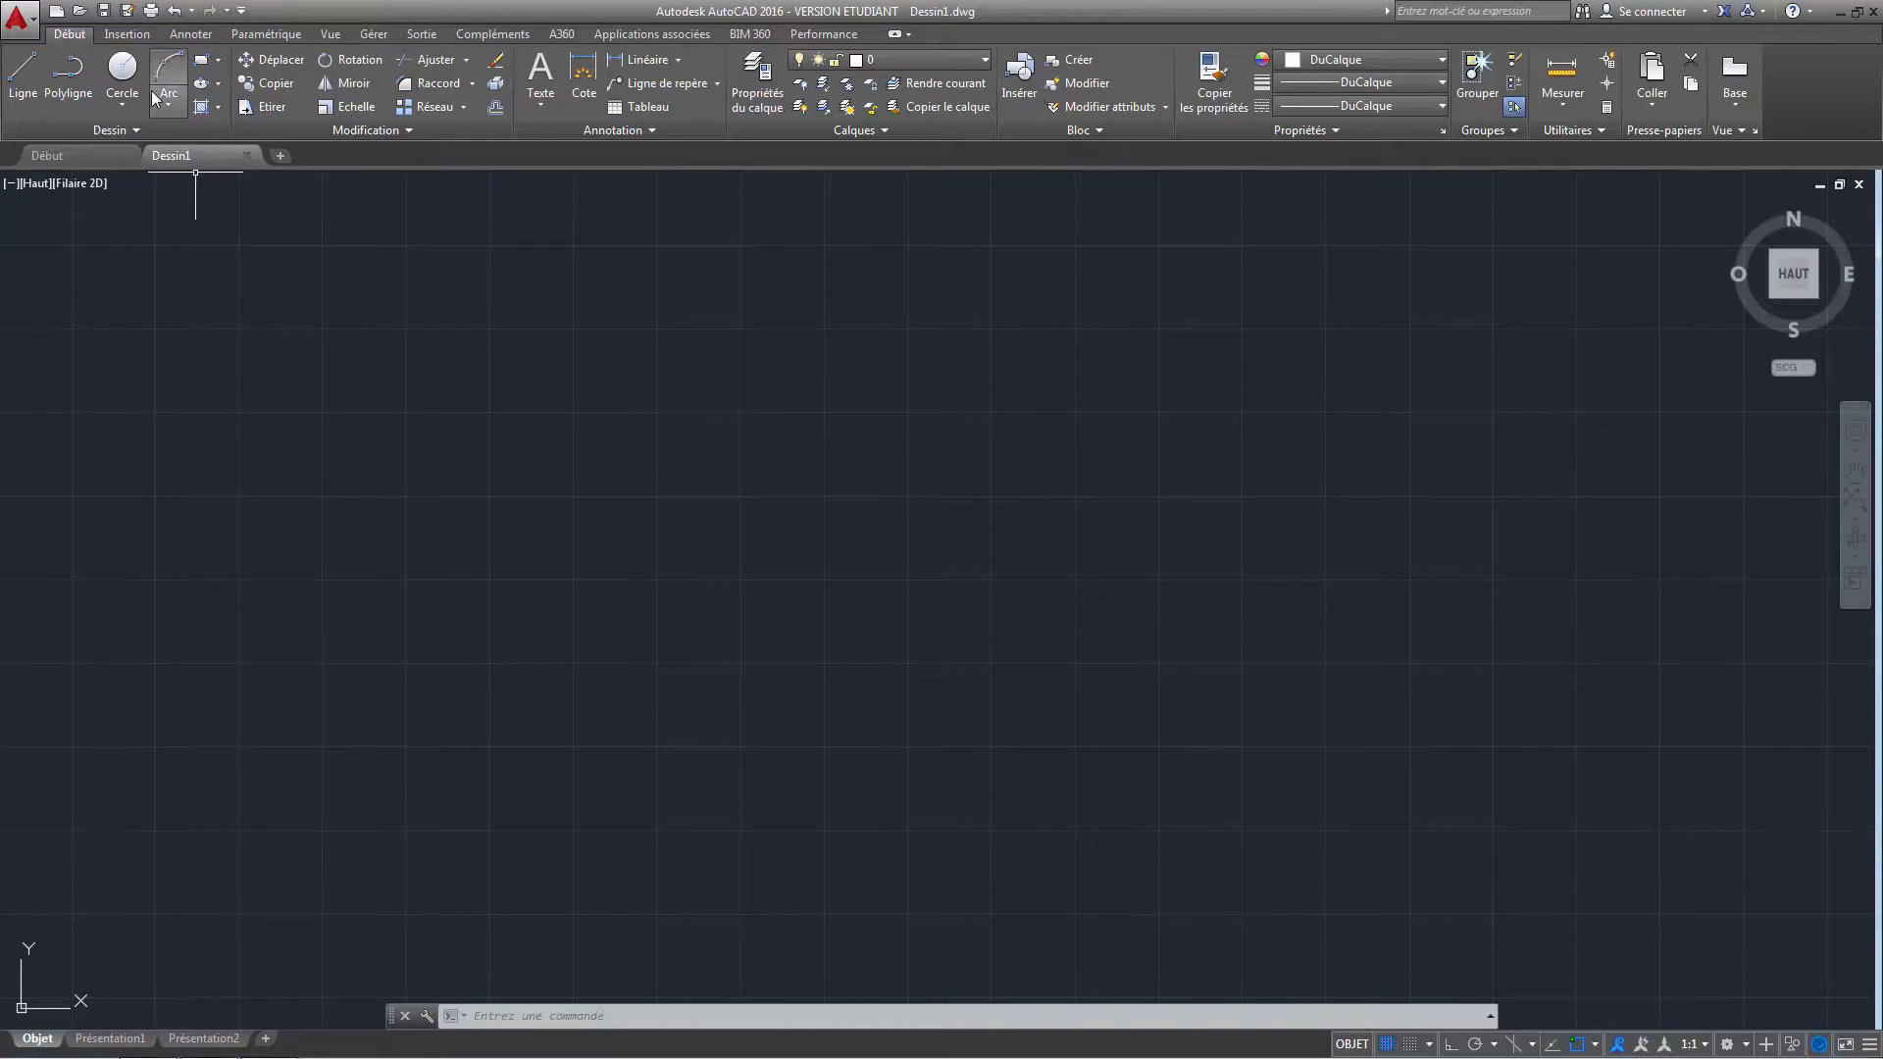
Run the IMAGE command and choose the Make A Model image from the desktop as an attached reference.
{"action": "left_click", "coordinate": [125, 35]}
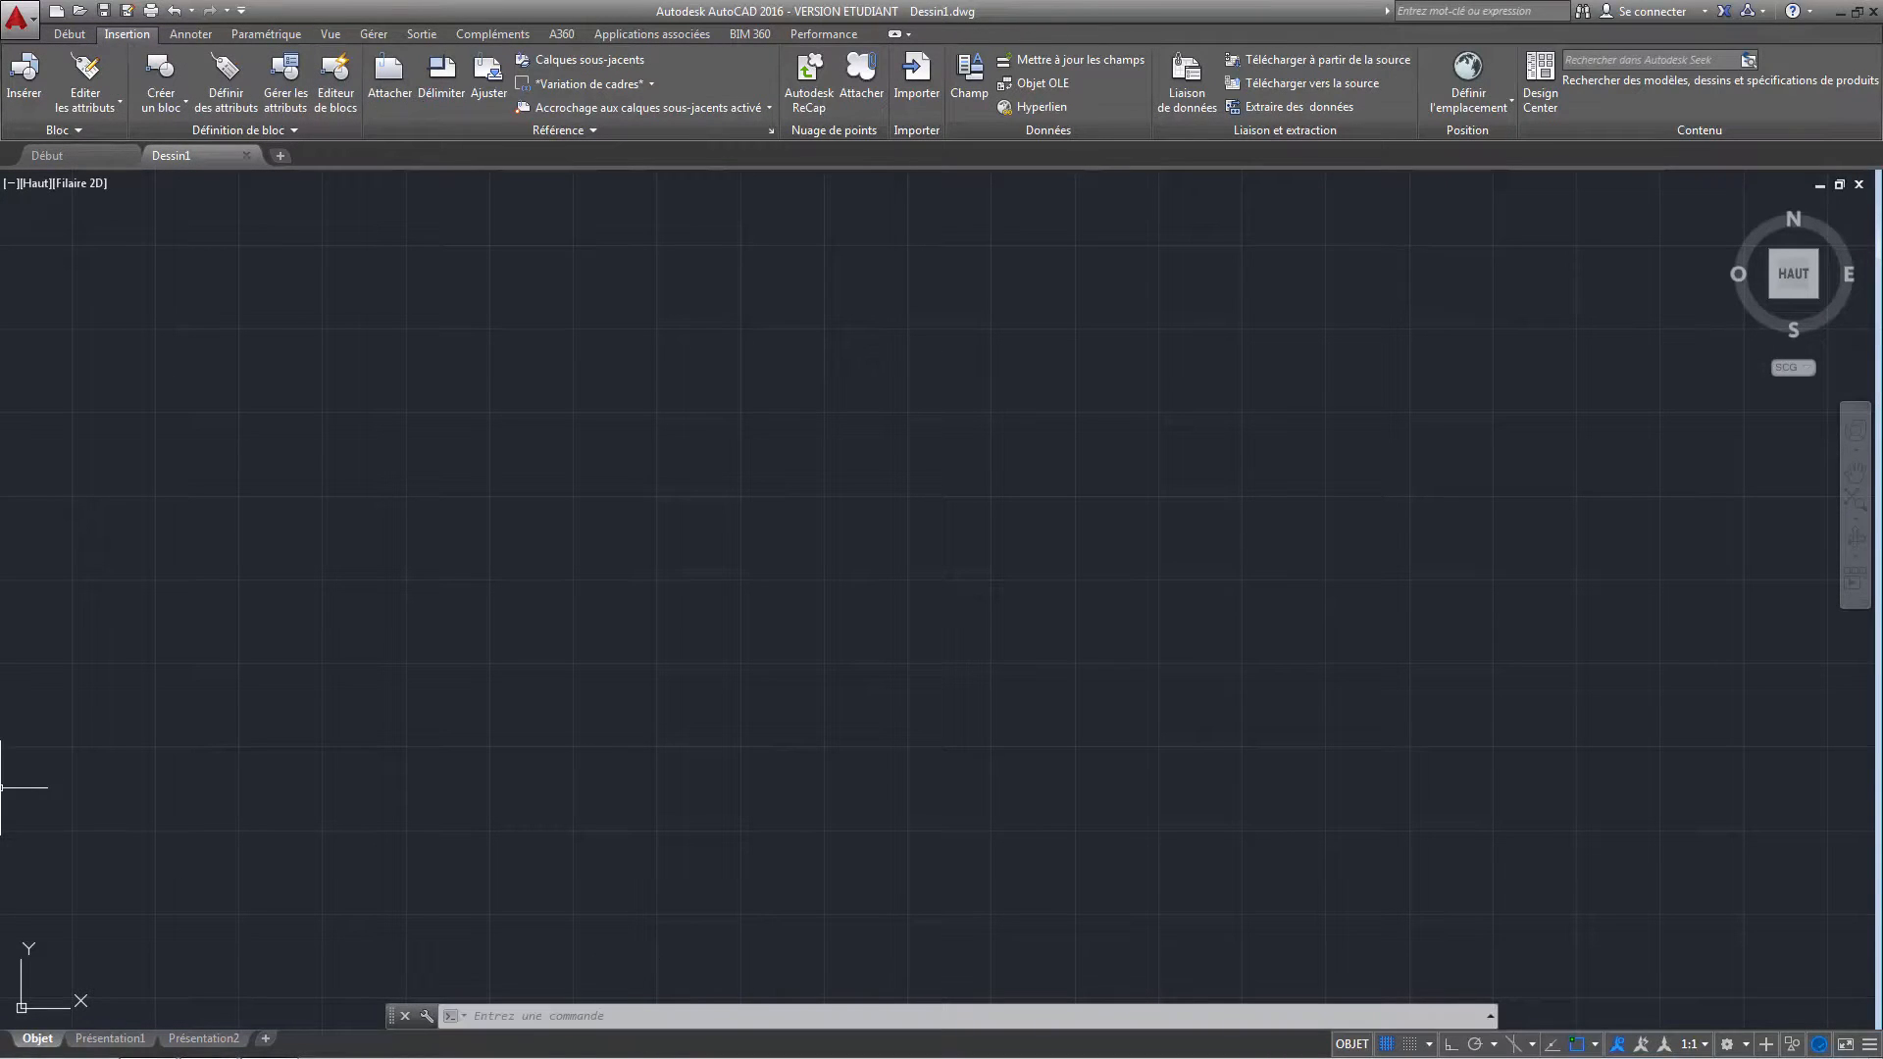
{"action": "type", "text": "IMAGE"}
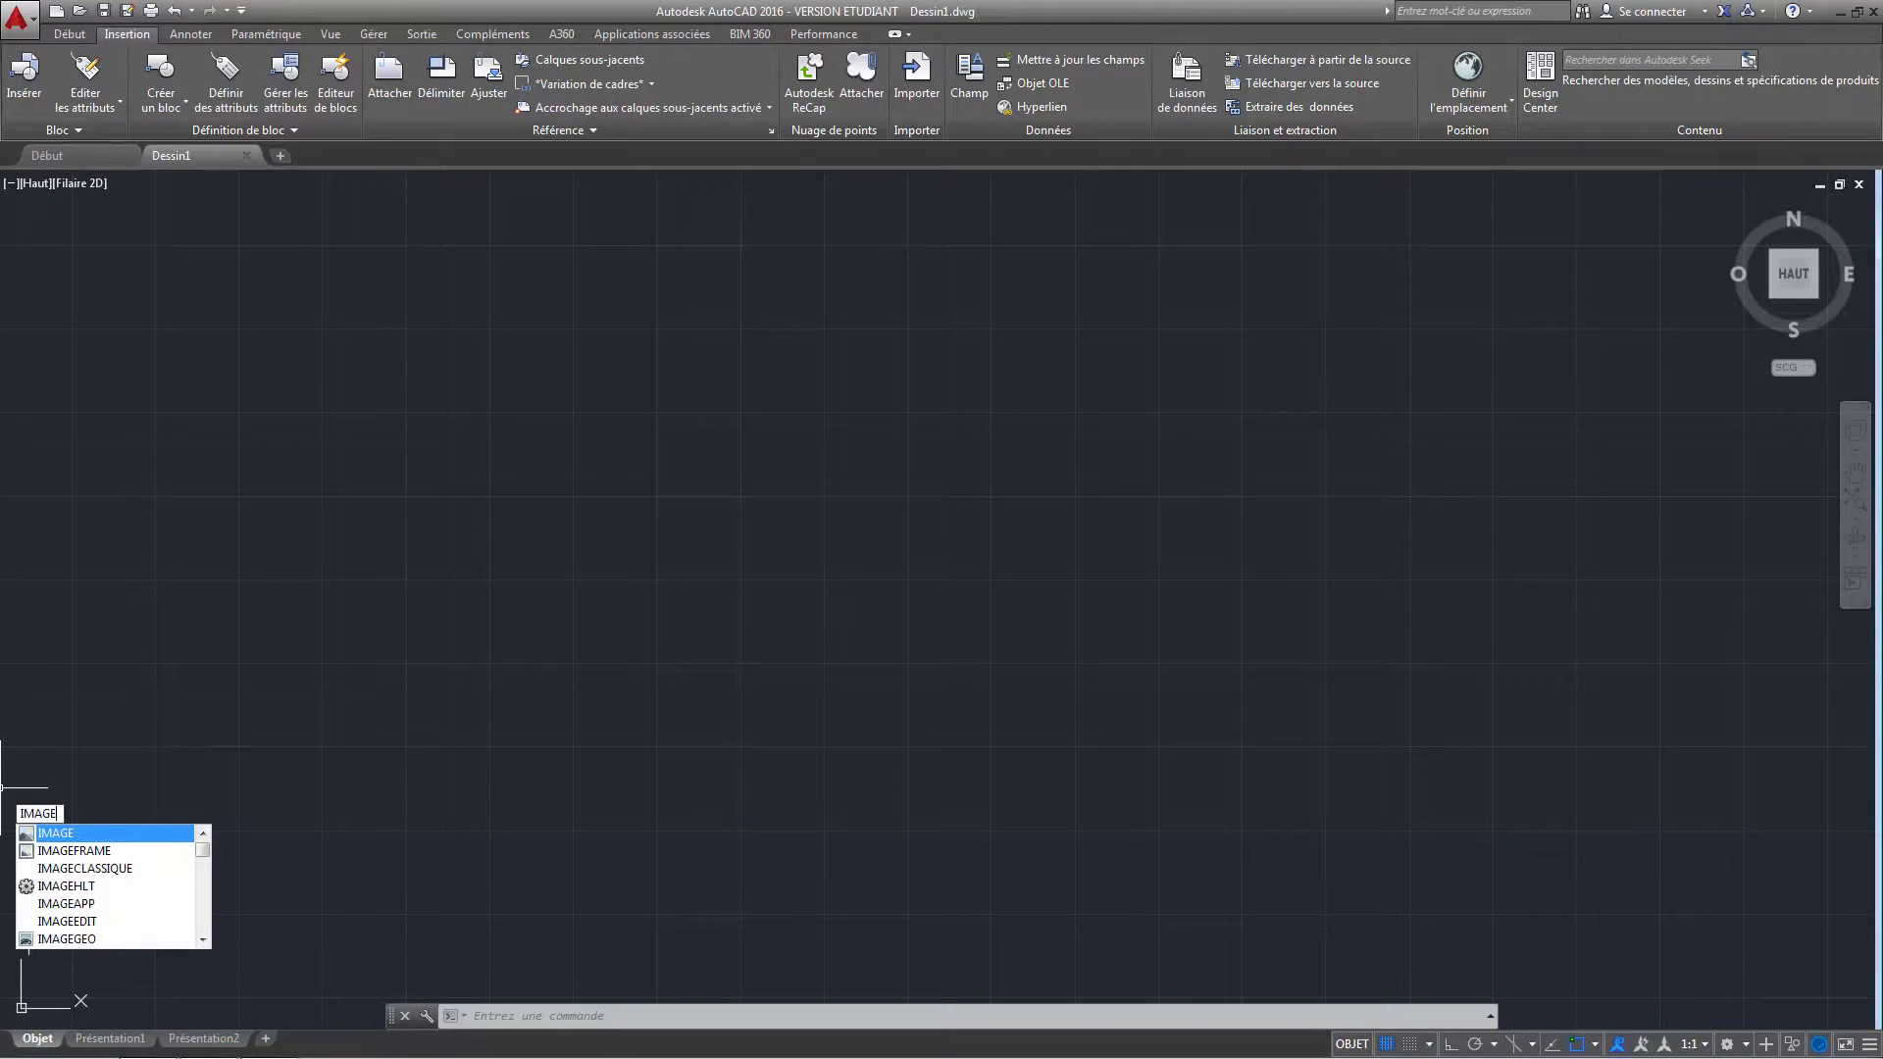
{"action": "key", "text": "Return"}
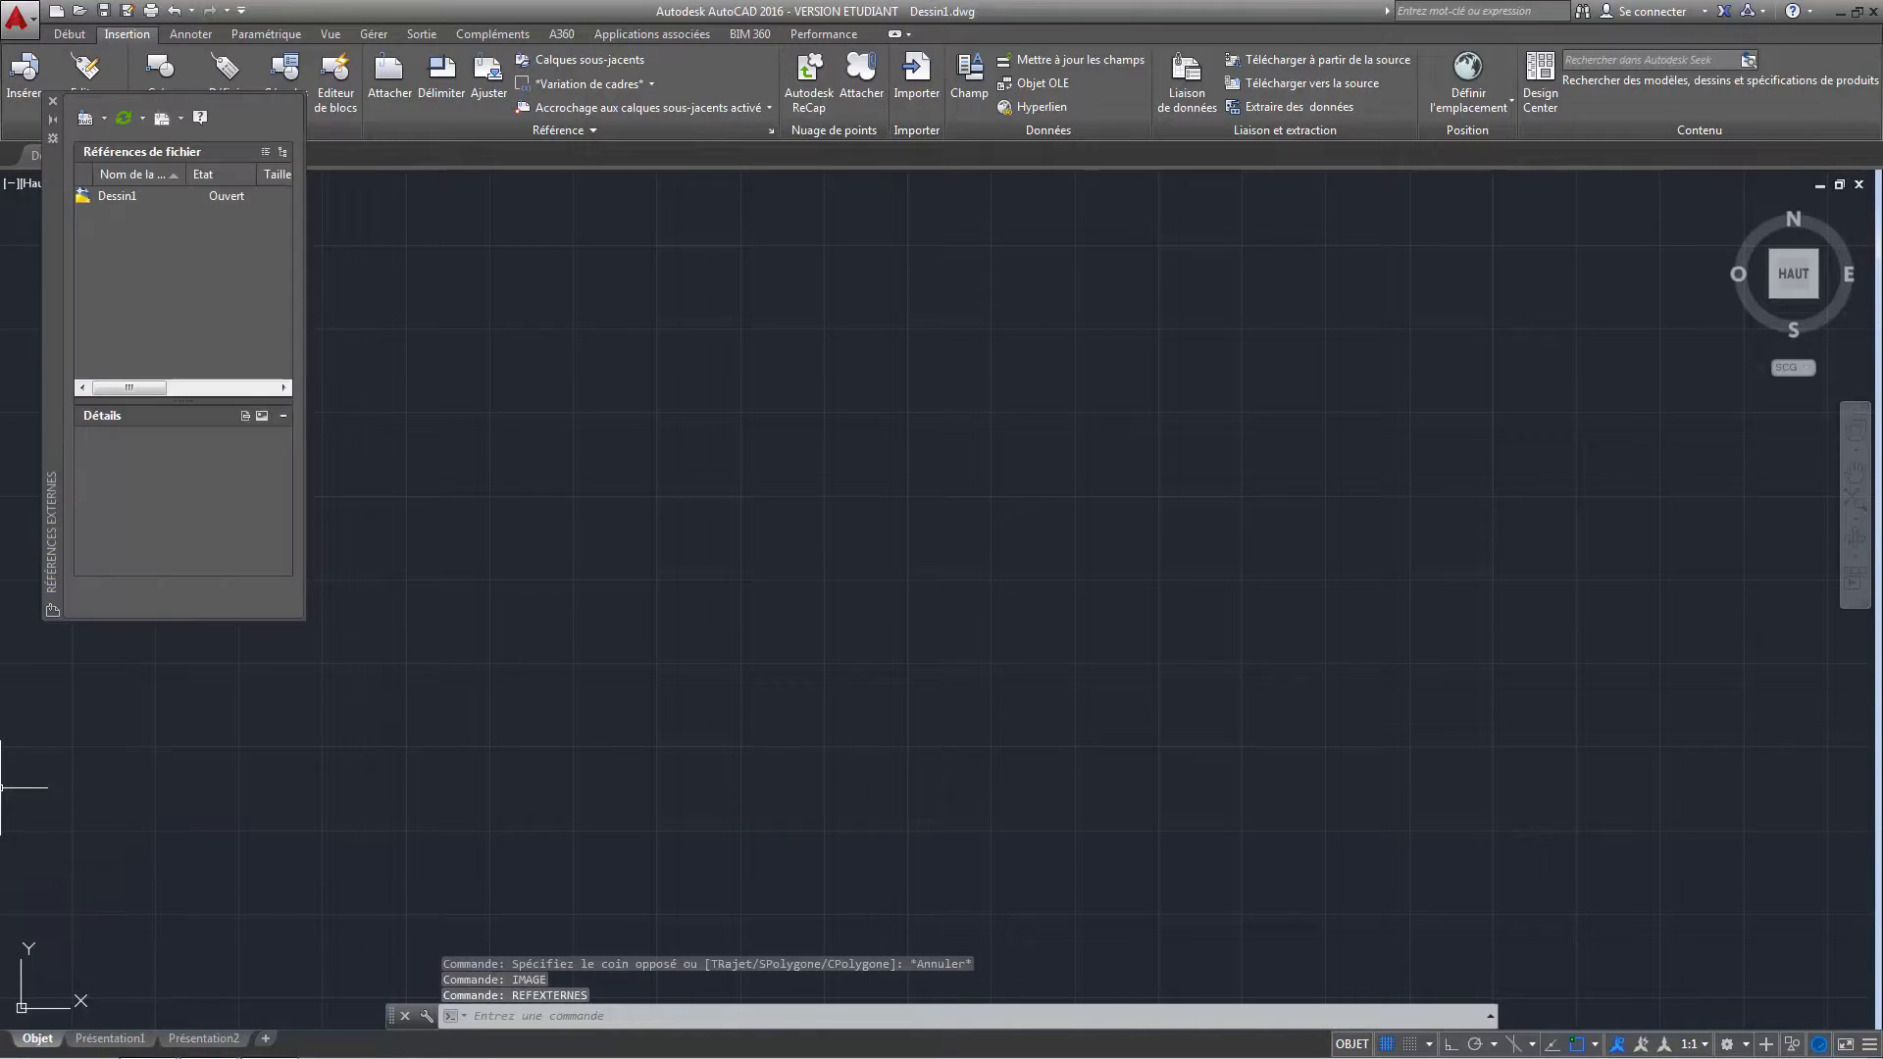
{"action": "left_click", "coordinate": [105, 119]}
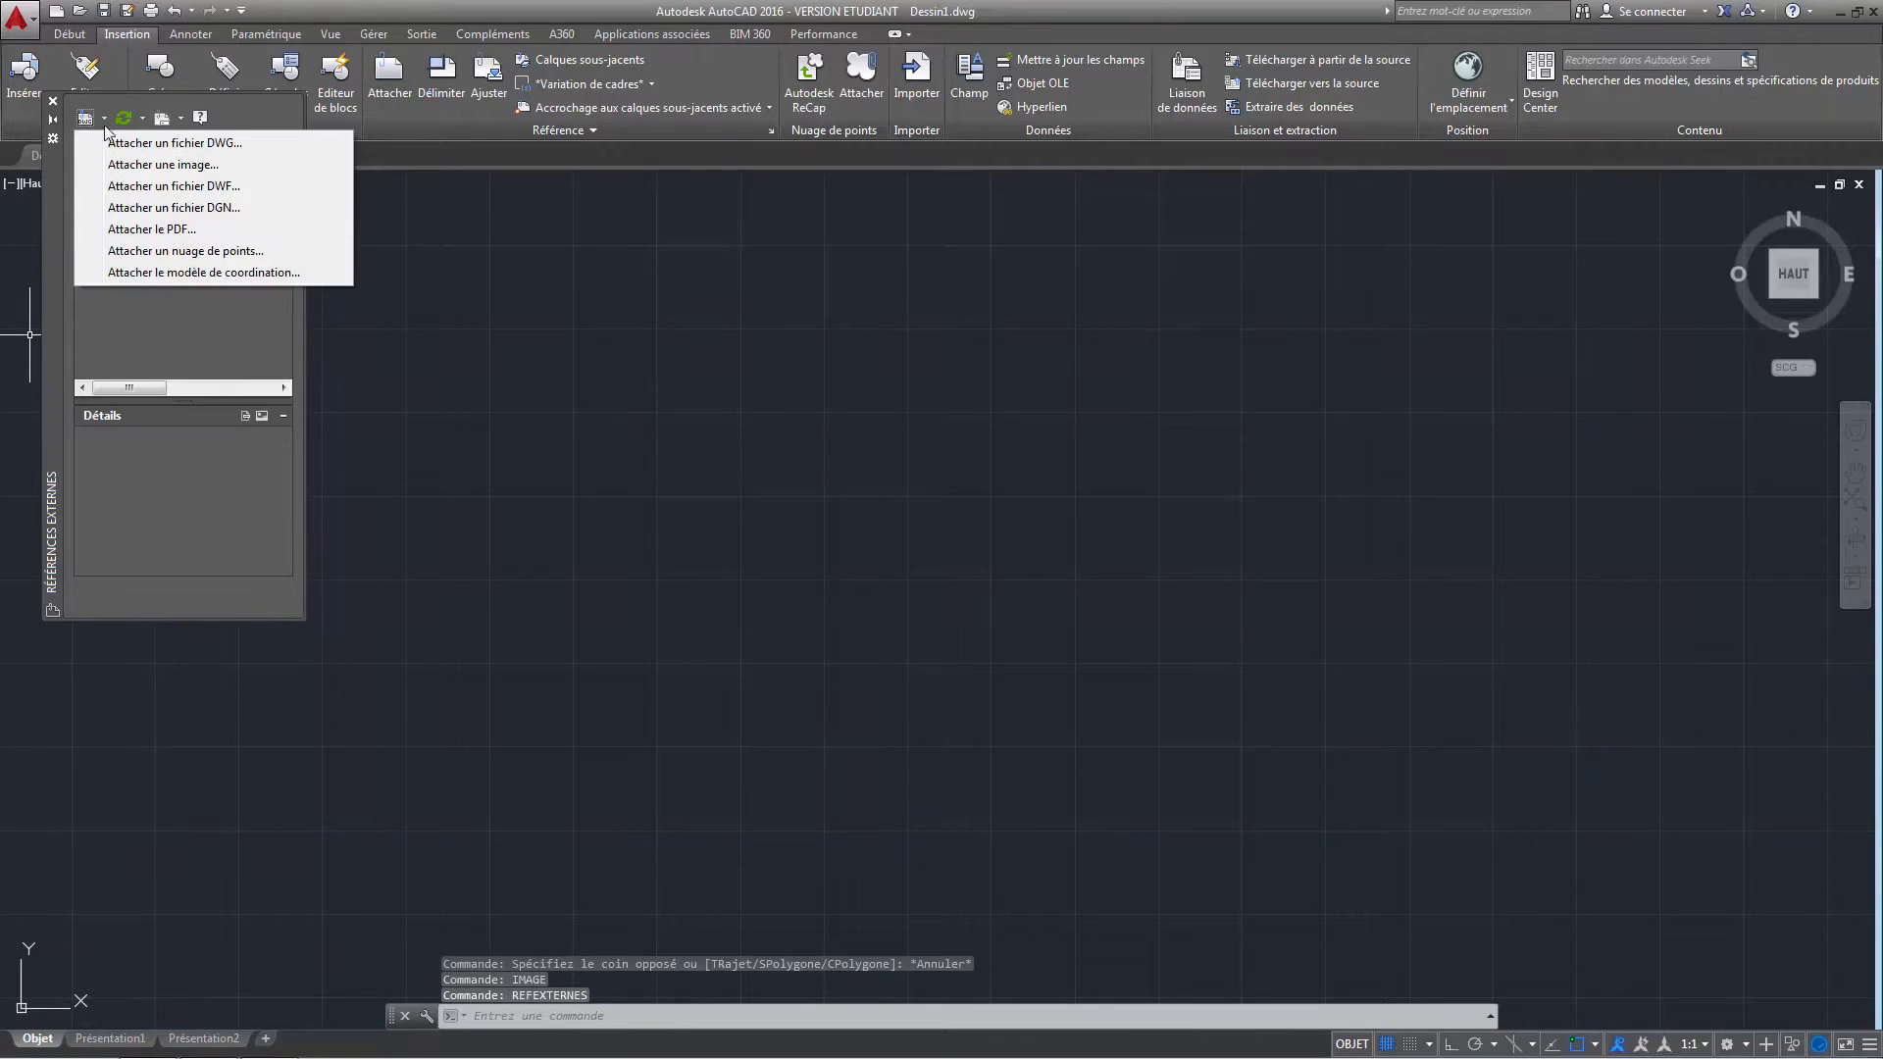
{"action": "left_click", "coordinate": [122, 166]}
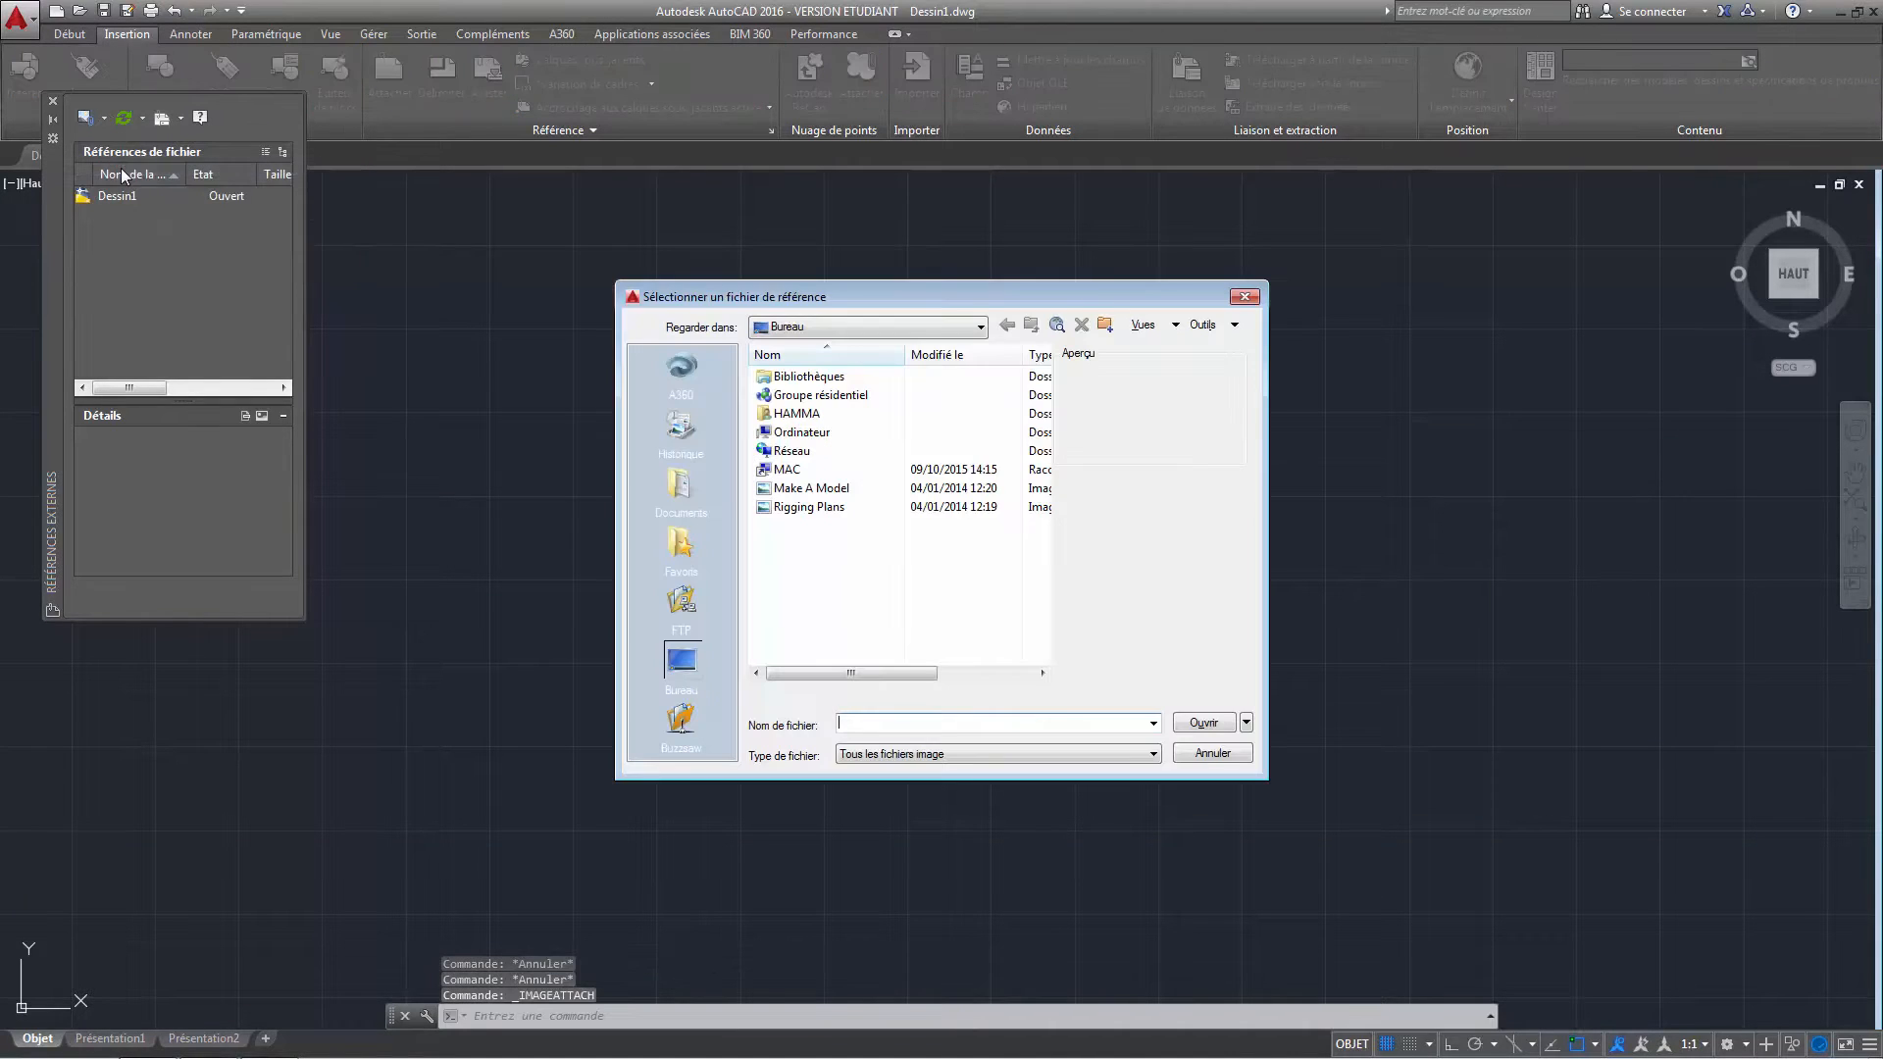
{"action": "left_click", "coordinate": [821, 496]}
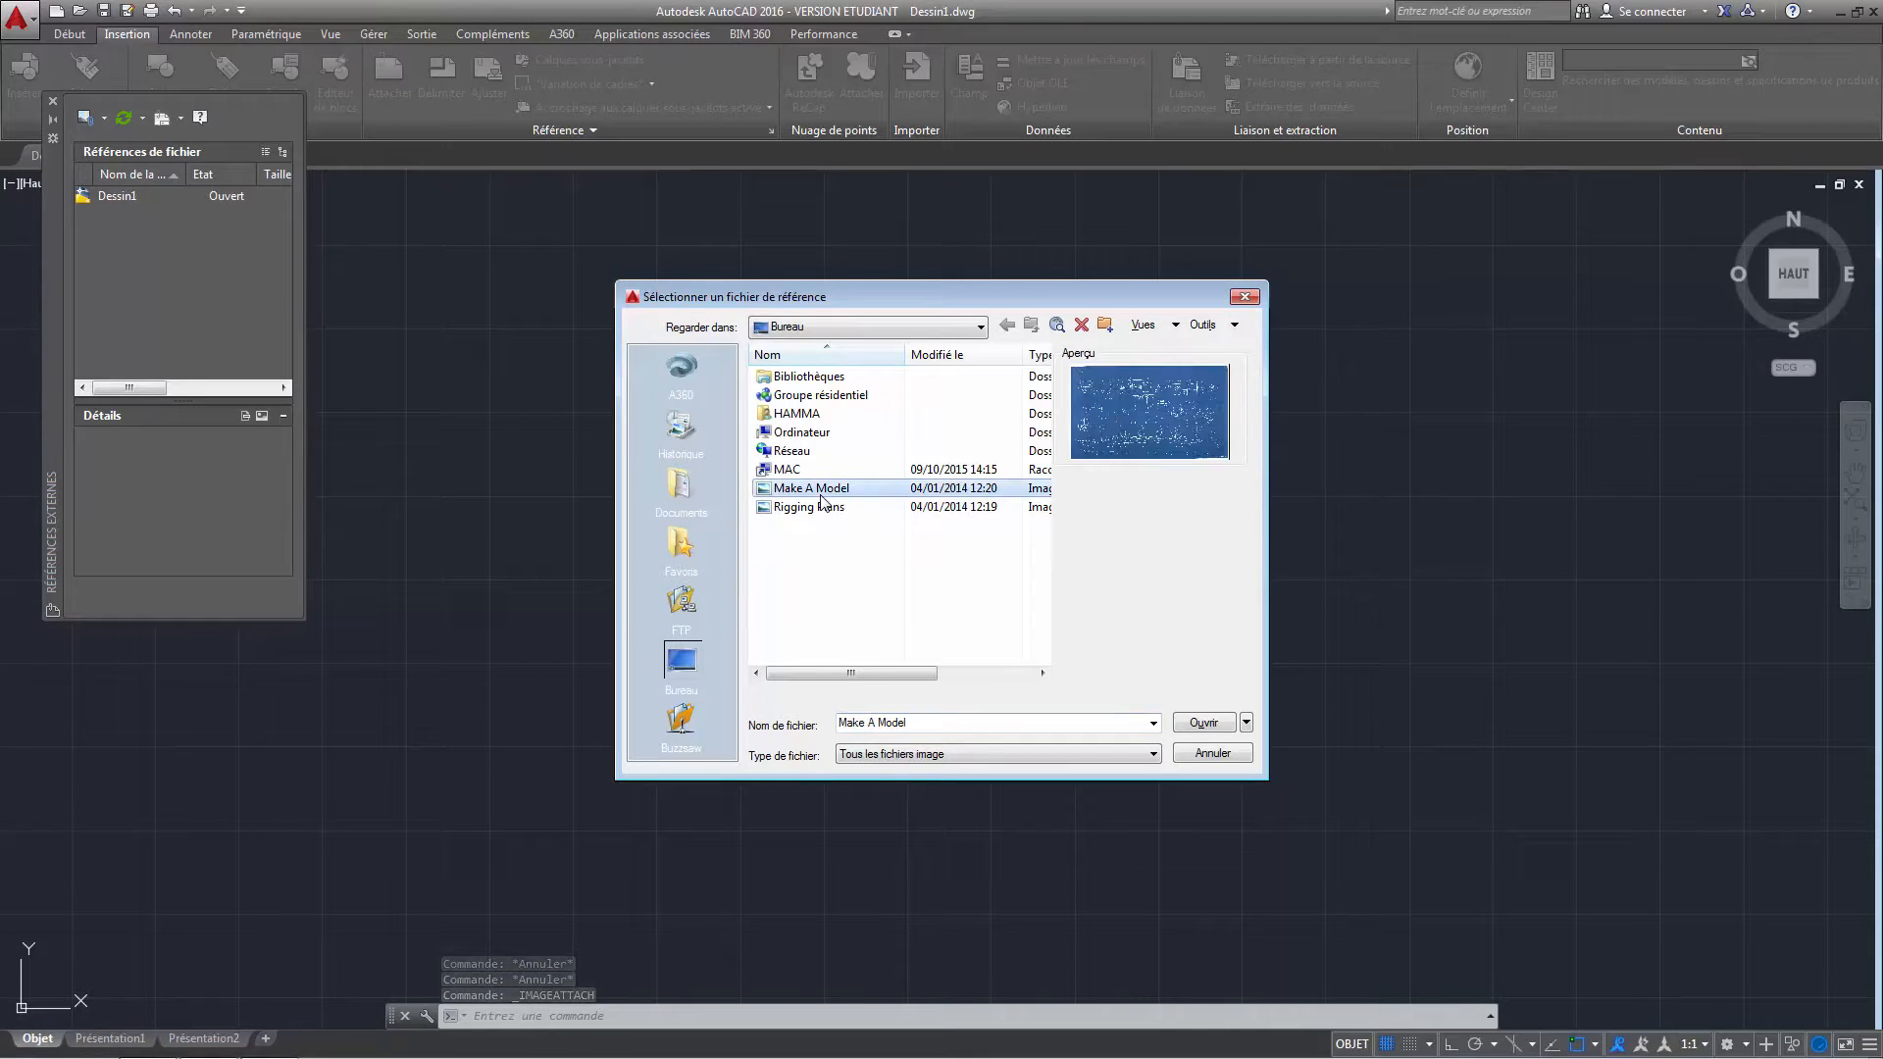
{"action": "left_click", "coordinate": [1214, 724]}
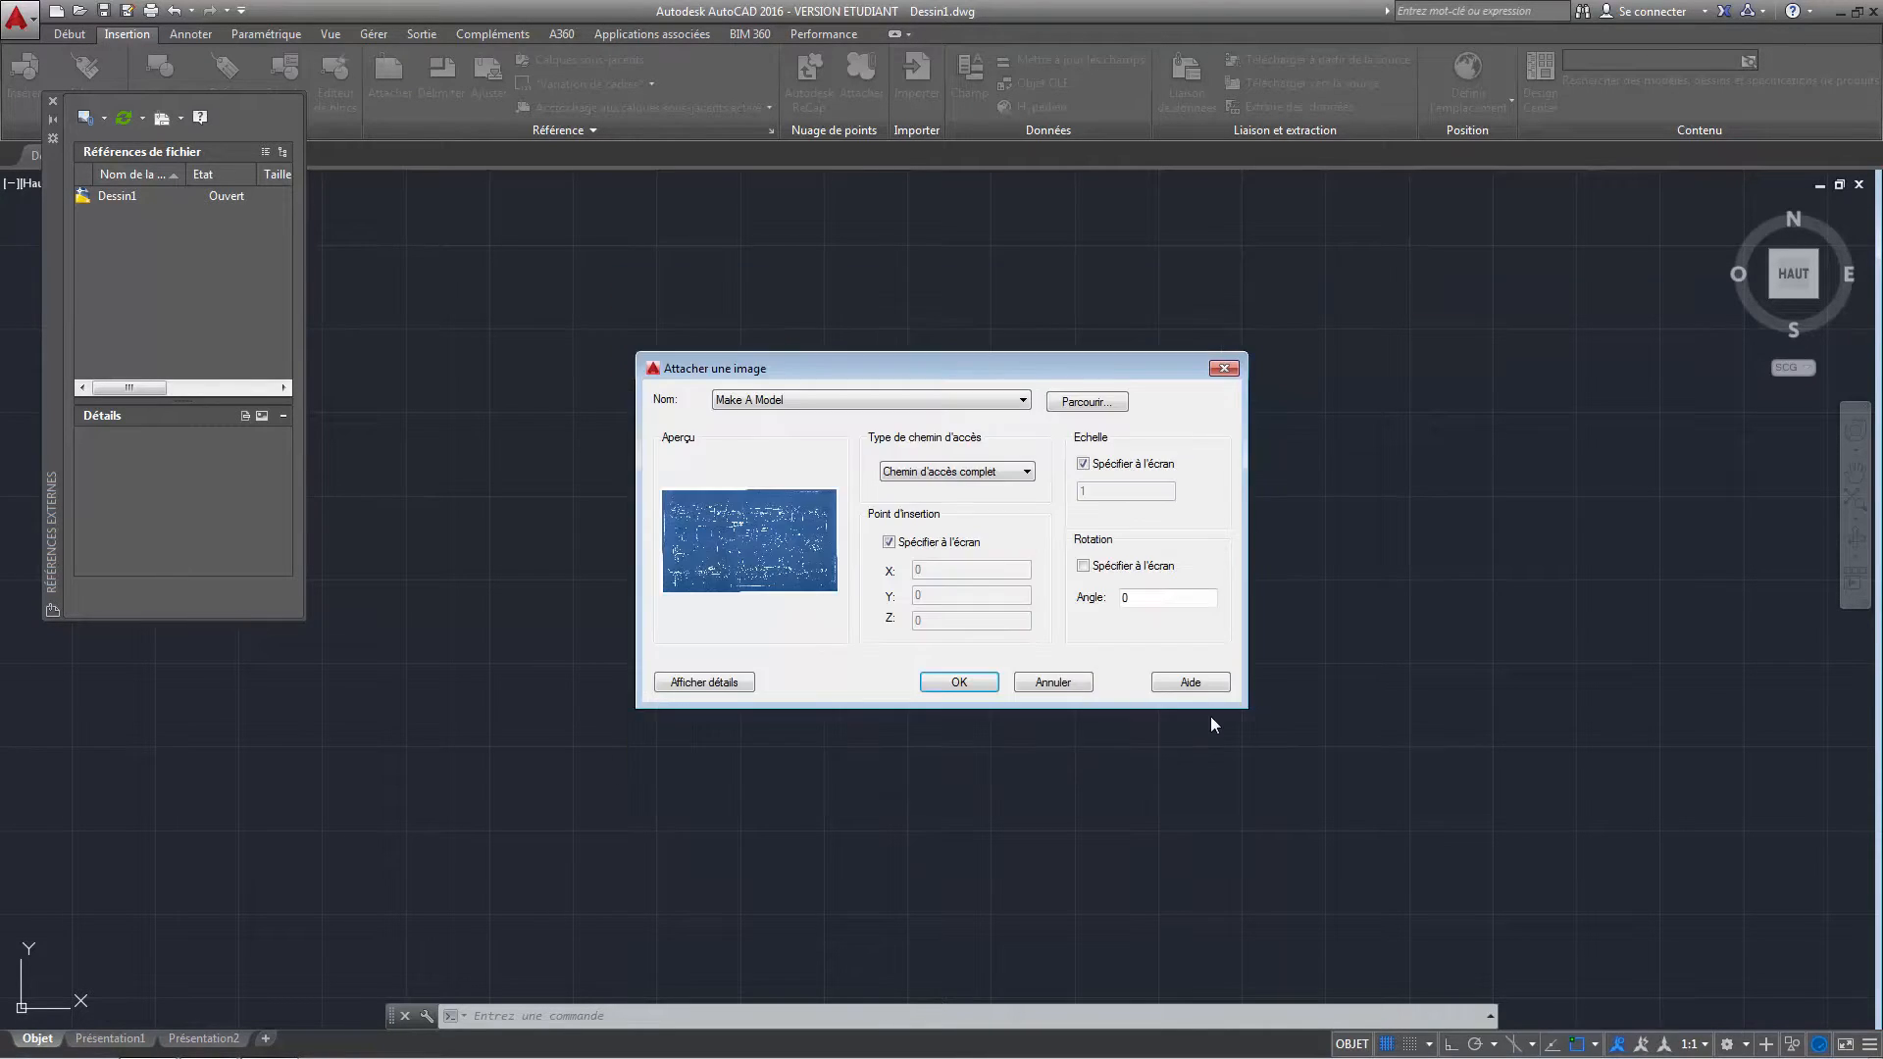
Accept the image attachment settings and place the image at the origin with scale factor 1.
{"action": "left_click", "coordinate": [959, 683]}
{"action": "scroll", "coordinate": [478, 693], "scroll_direction": "up", "scroll_amount": 4}
{"action": "scroll", "coordinate": [513, 702], "scroll_direction": "down", "scroll_amount": 8}
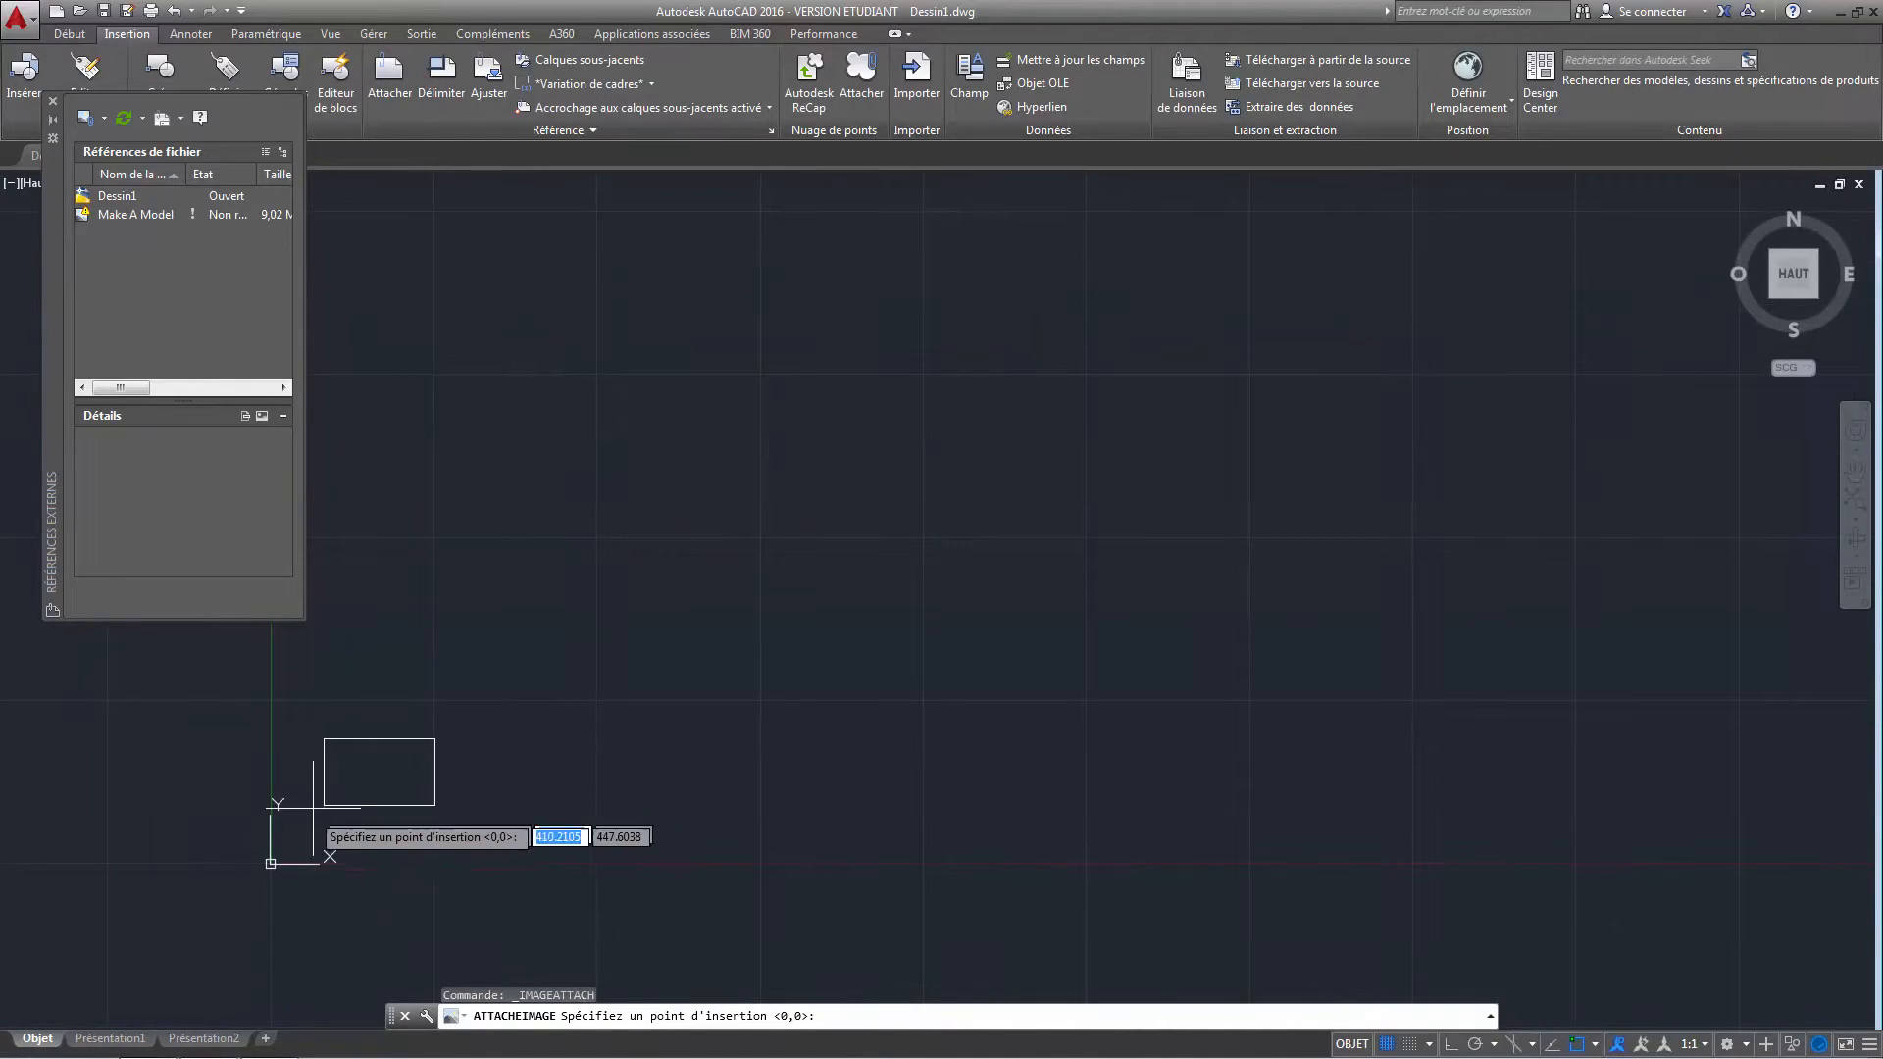
{"action": "left_click", "coordinate": [270, 864]}
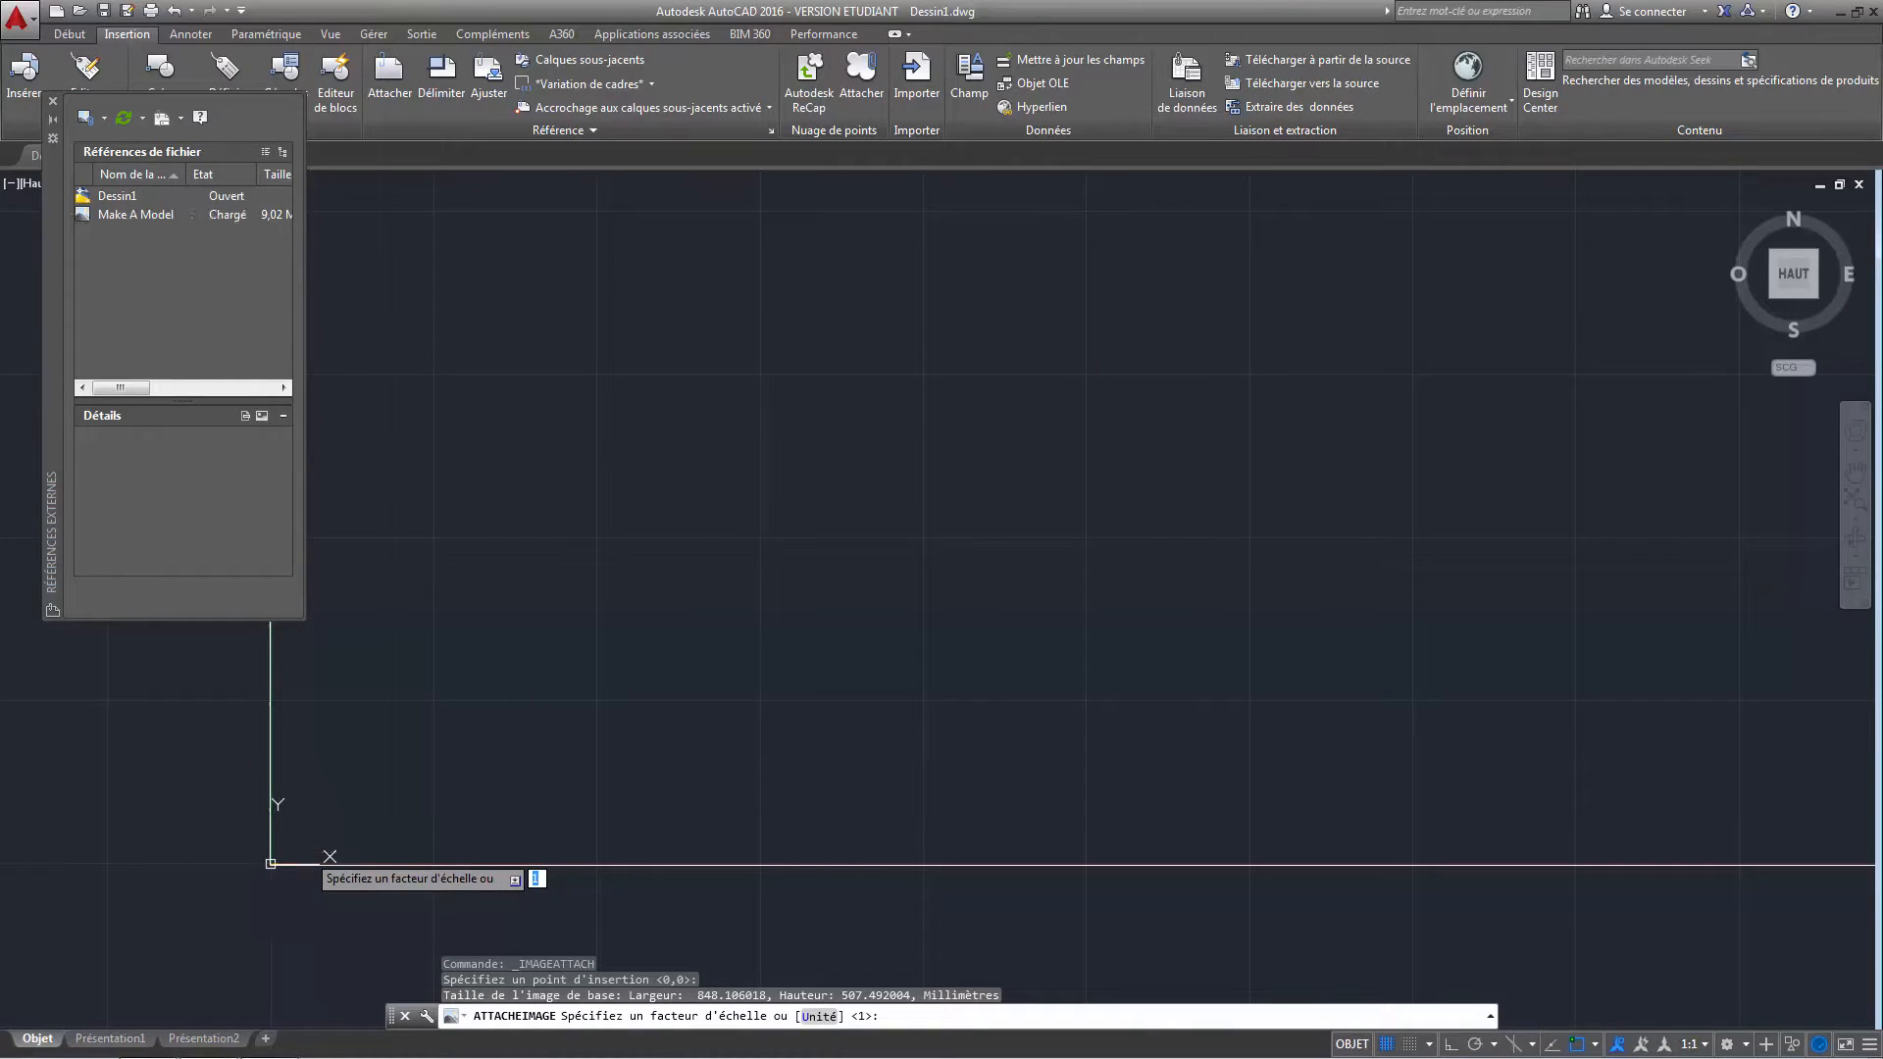
{"action": "key", "text": "Return"}
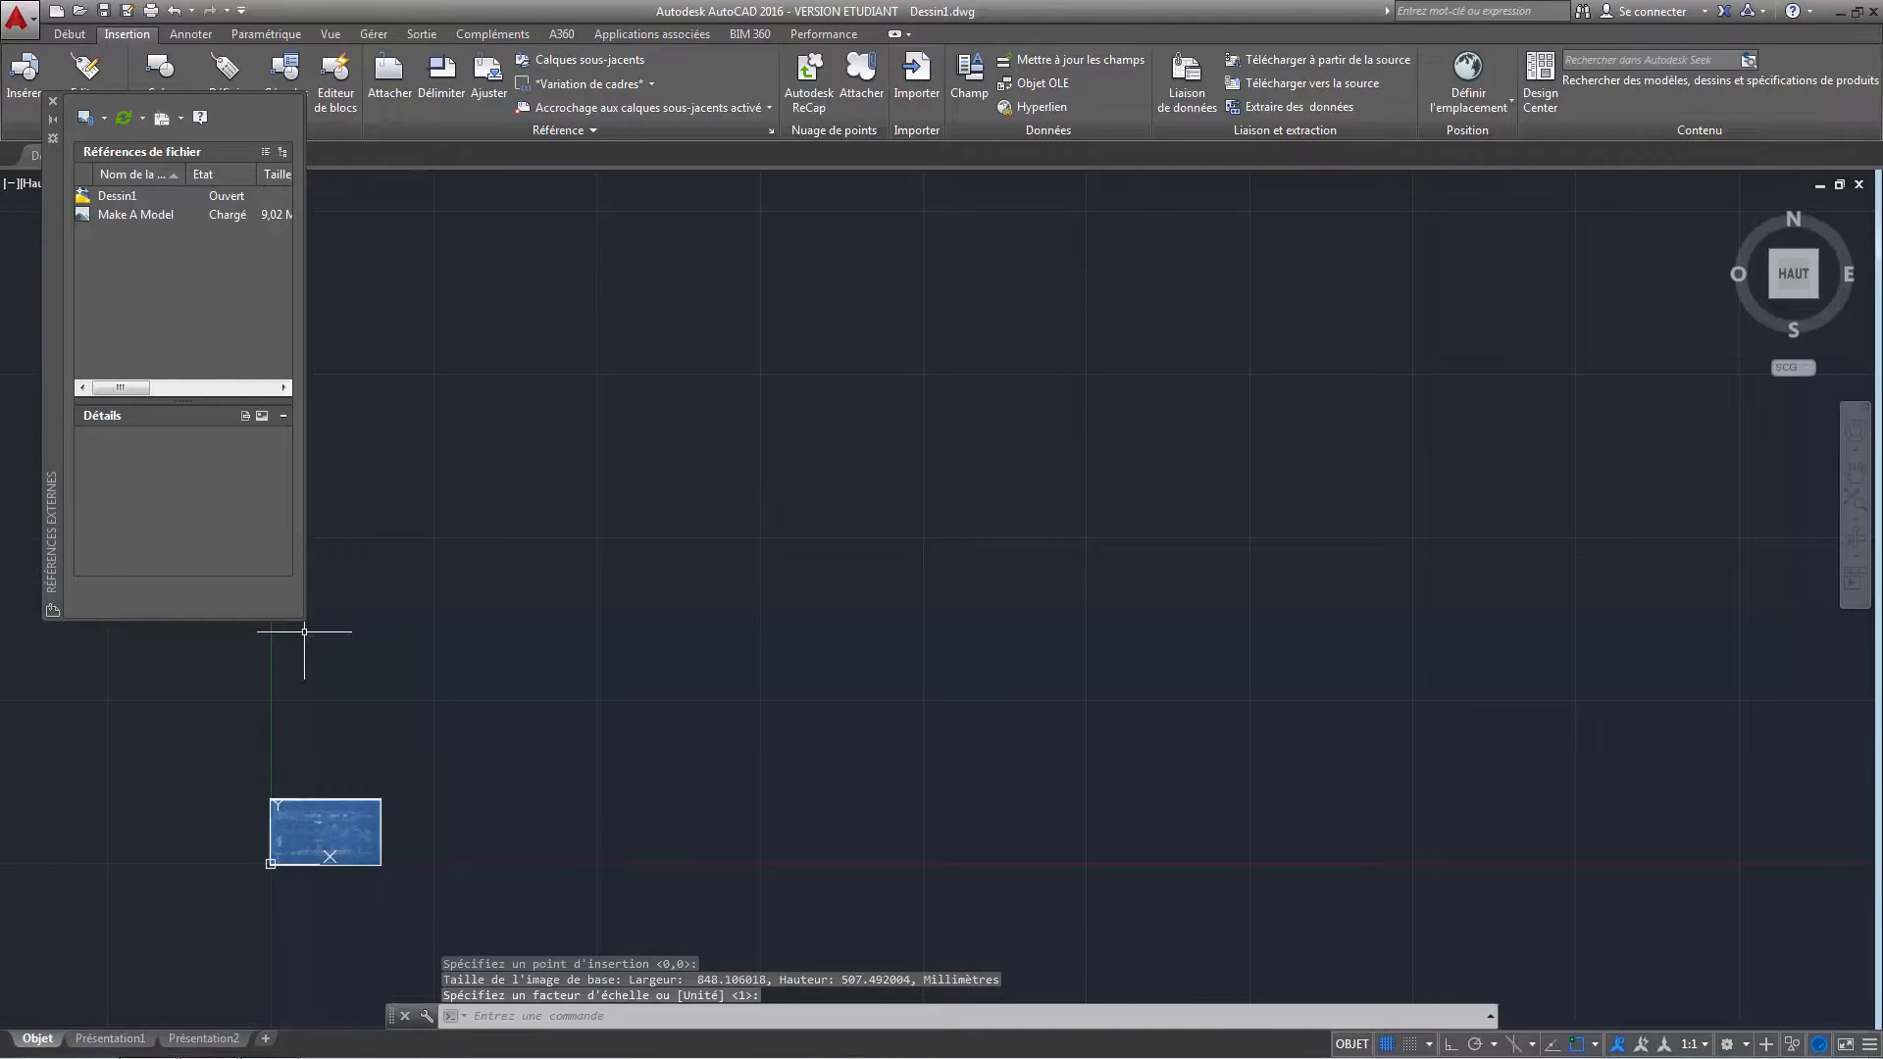
Examine the attached Titanic blueprint as a whole.
{"action": "scroll", "coordinate": [316, 835], "scroll_direction": "down", "scroll_amount": 3}
{"action": "scroll", "coordinate": [312, 858], "scroll_direction": "up", "scroll_amount": 8}
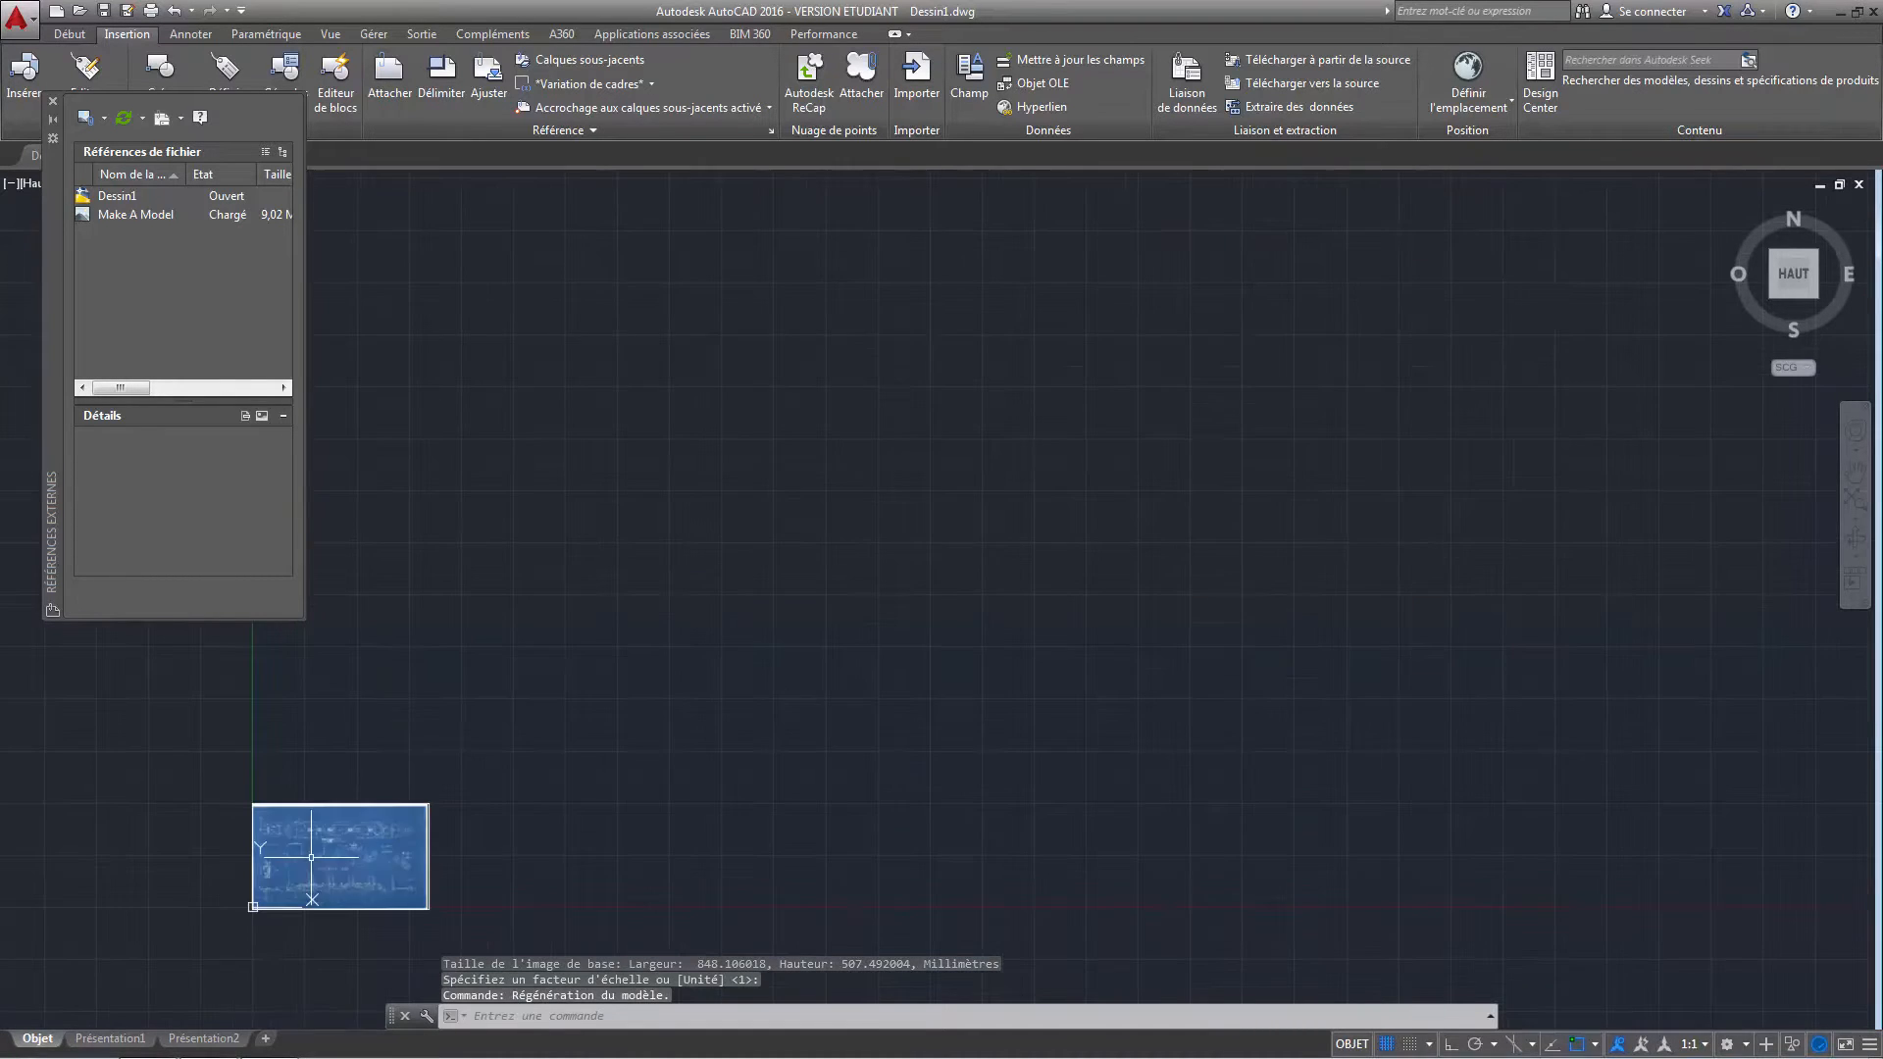
{"action": "scroll", "coordinate": [312, 857], "scroll_direction": "up", "scroll_amount": 2}
{"action": "mouse_move", "coordinate": [312, 857]}
{"action": "middle_mouse_down"}
{"action": "mouse_move", "coordinate": [732, 706]}
{"action": "mouse_move", "coordinate": [794, 644]}
{"action": "middle_mouse_up"}
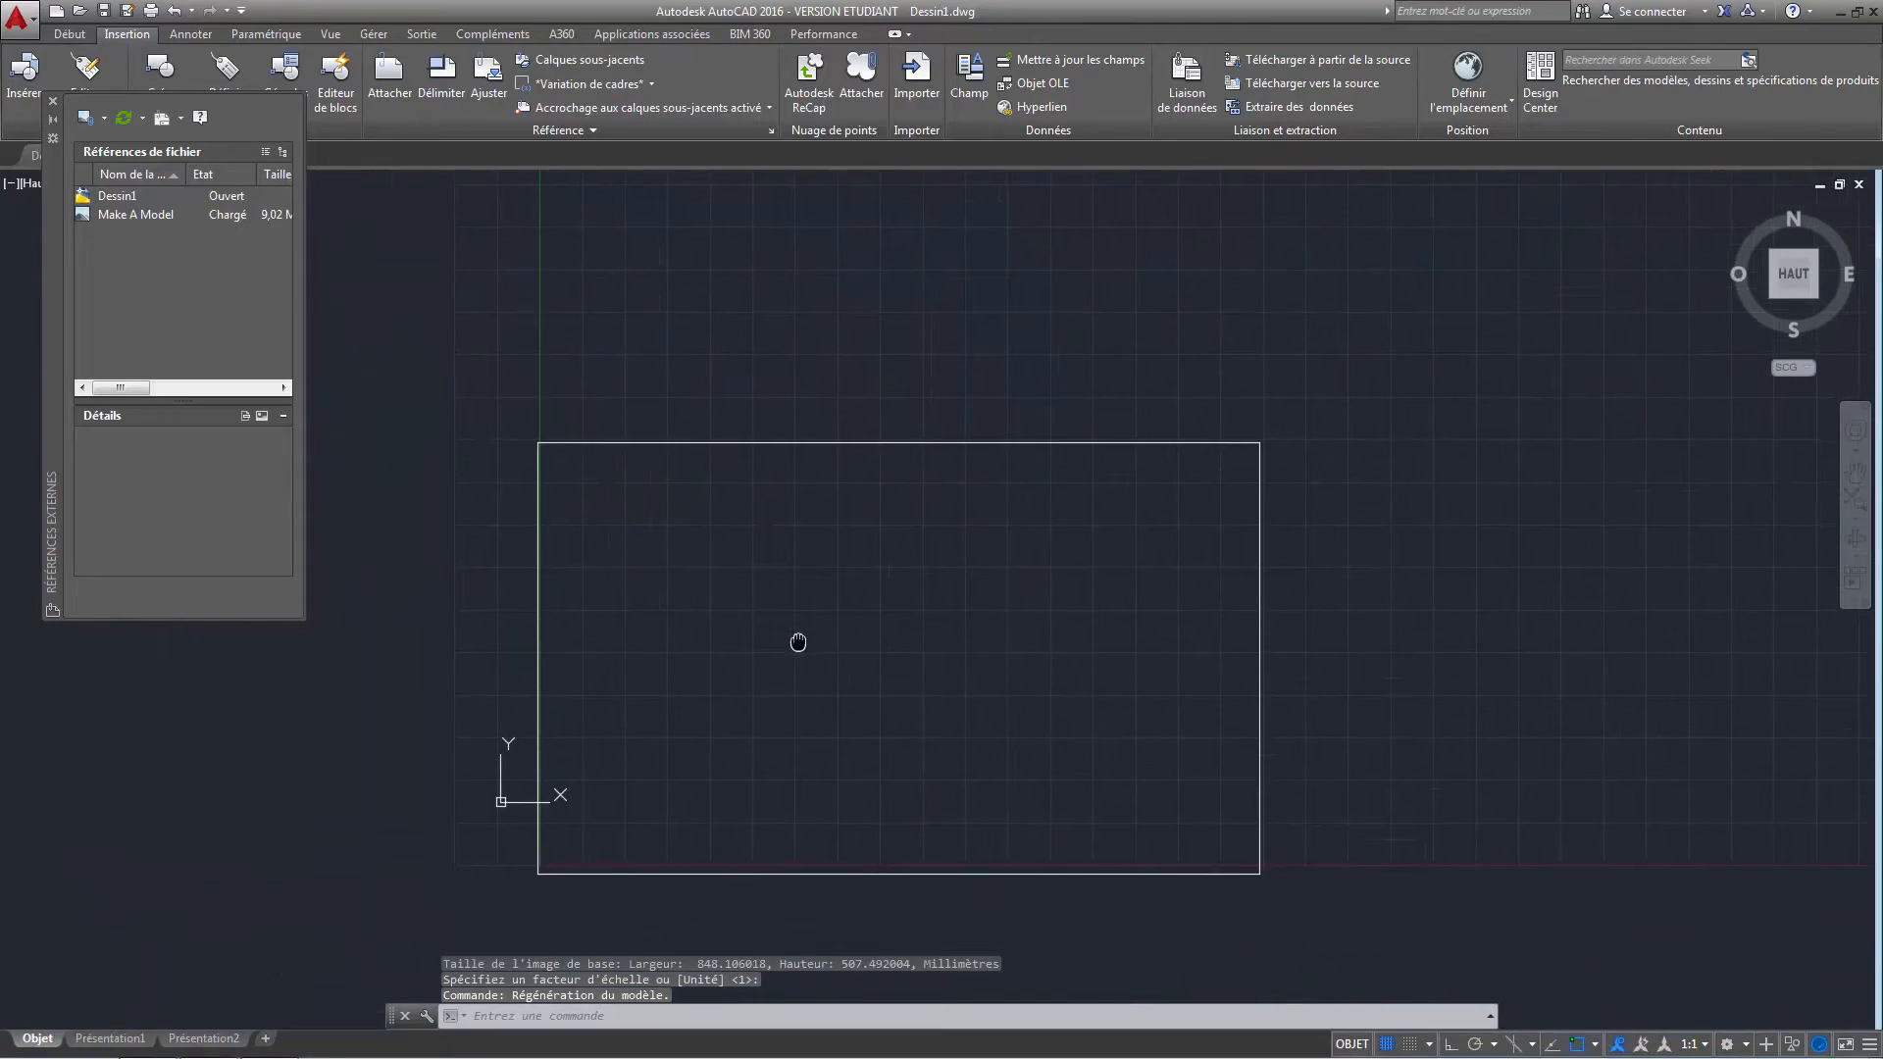
{"action": "scroll", "coordinate": [785, 657], "scroll_direction": "up", "scroll_amount": 2}
{"action": "scroll", "coordinate": [801, 682], "scroll_direction": "up", "scroll_amount": 1}
{"action": "scroll", "coordinate": [900, 761], "scroll_direction": "down", "scroll_amount": 1}
{"action": "middle_click_drag", "start_coordinate": [920, 830], "coordinate": [933, 769]}
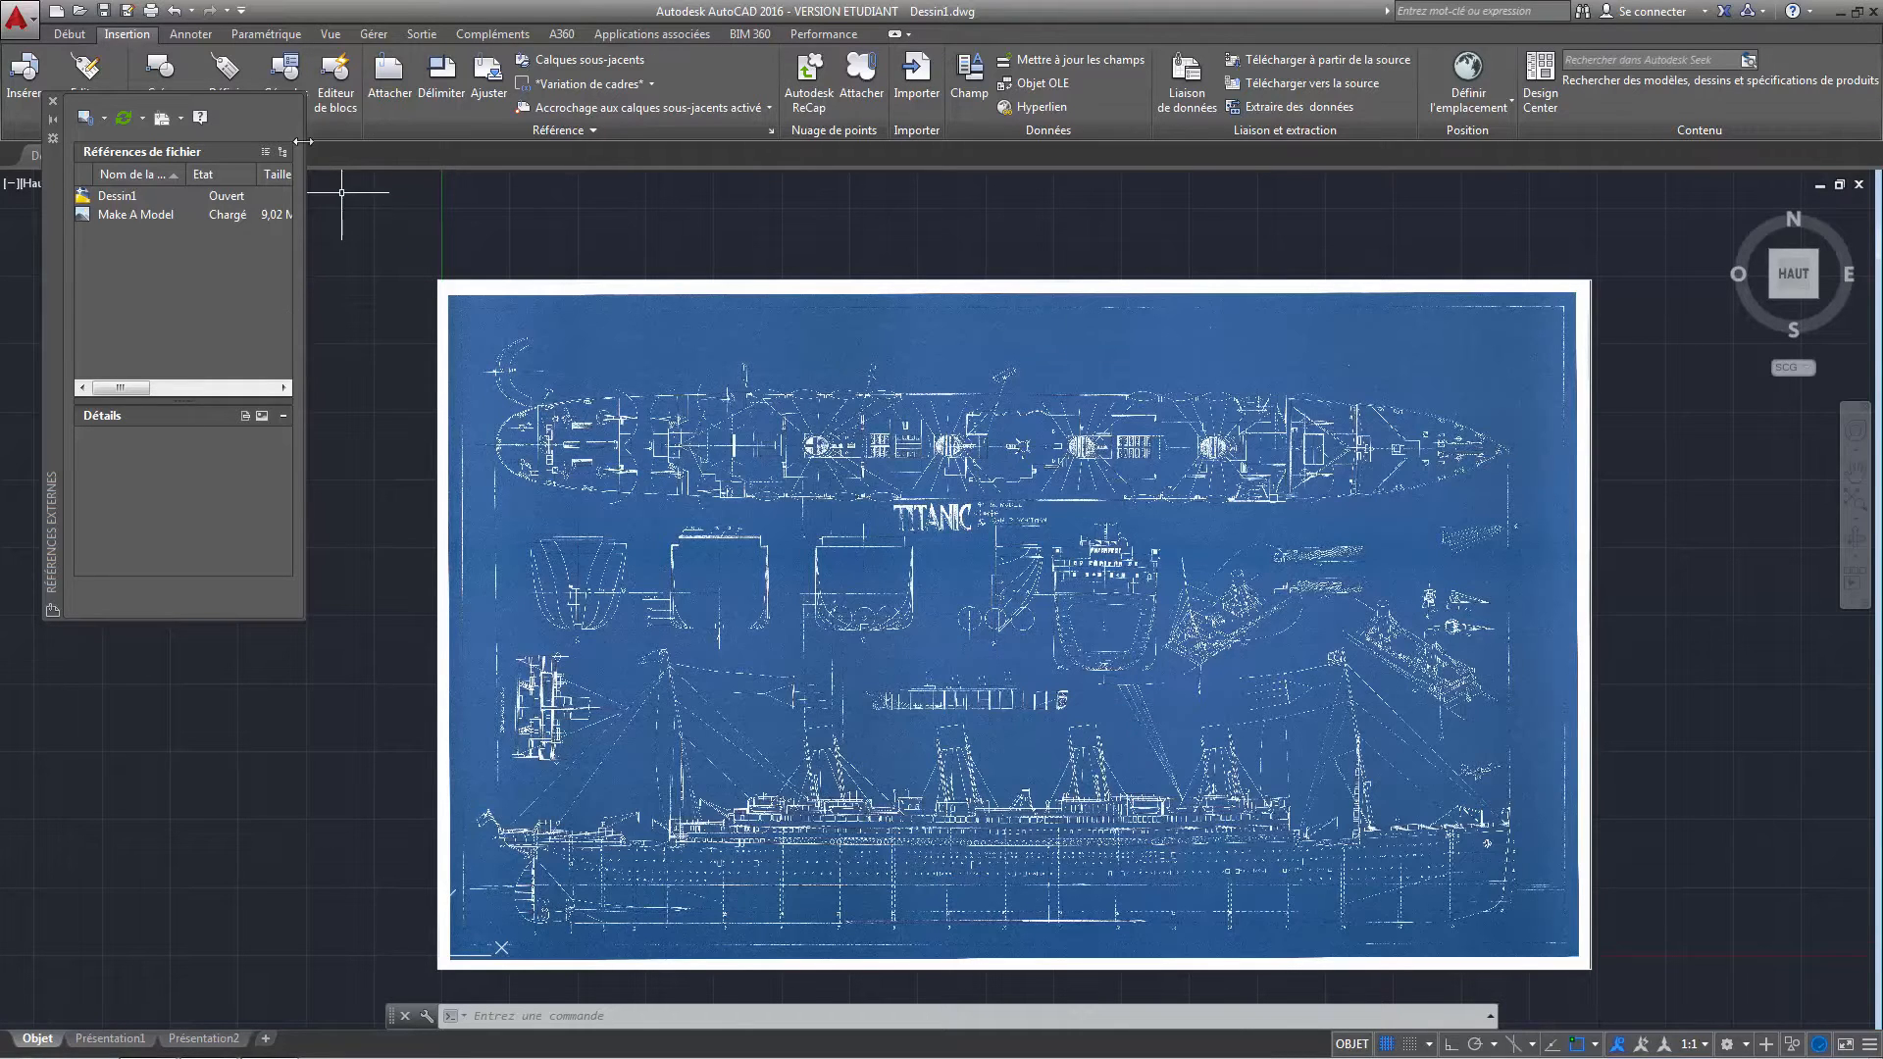
Draw a horizontal line 269000 units long, starting just above the blueprint's upper-left corner.
{"action": "left_click", "coordinate": [61, 34]}
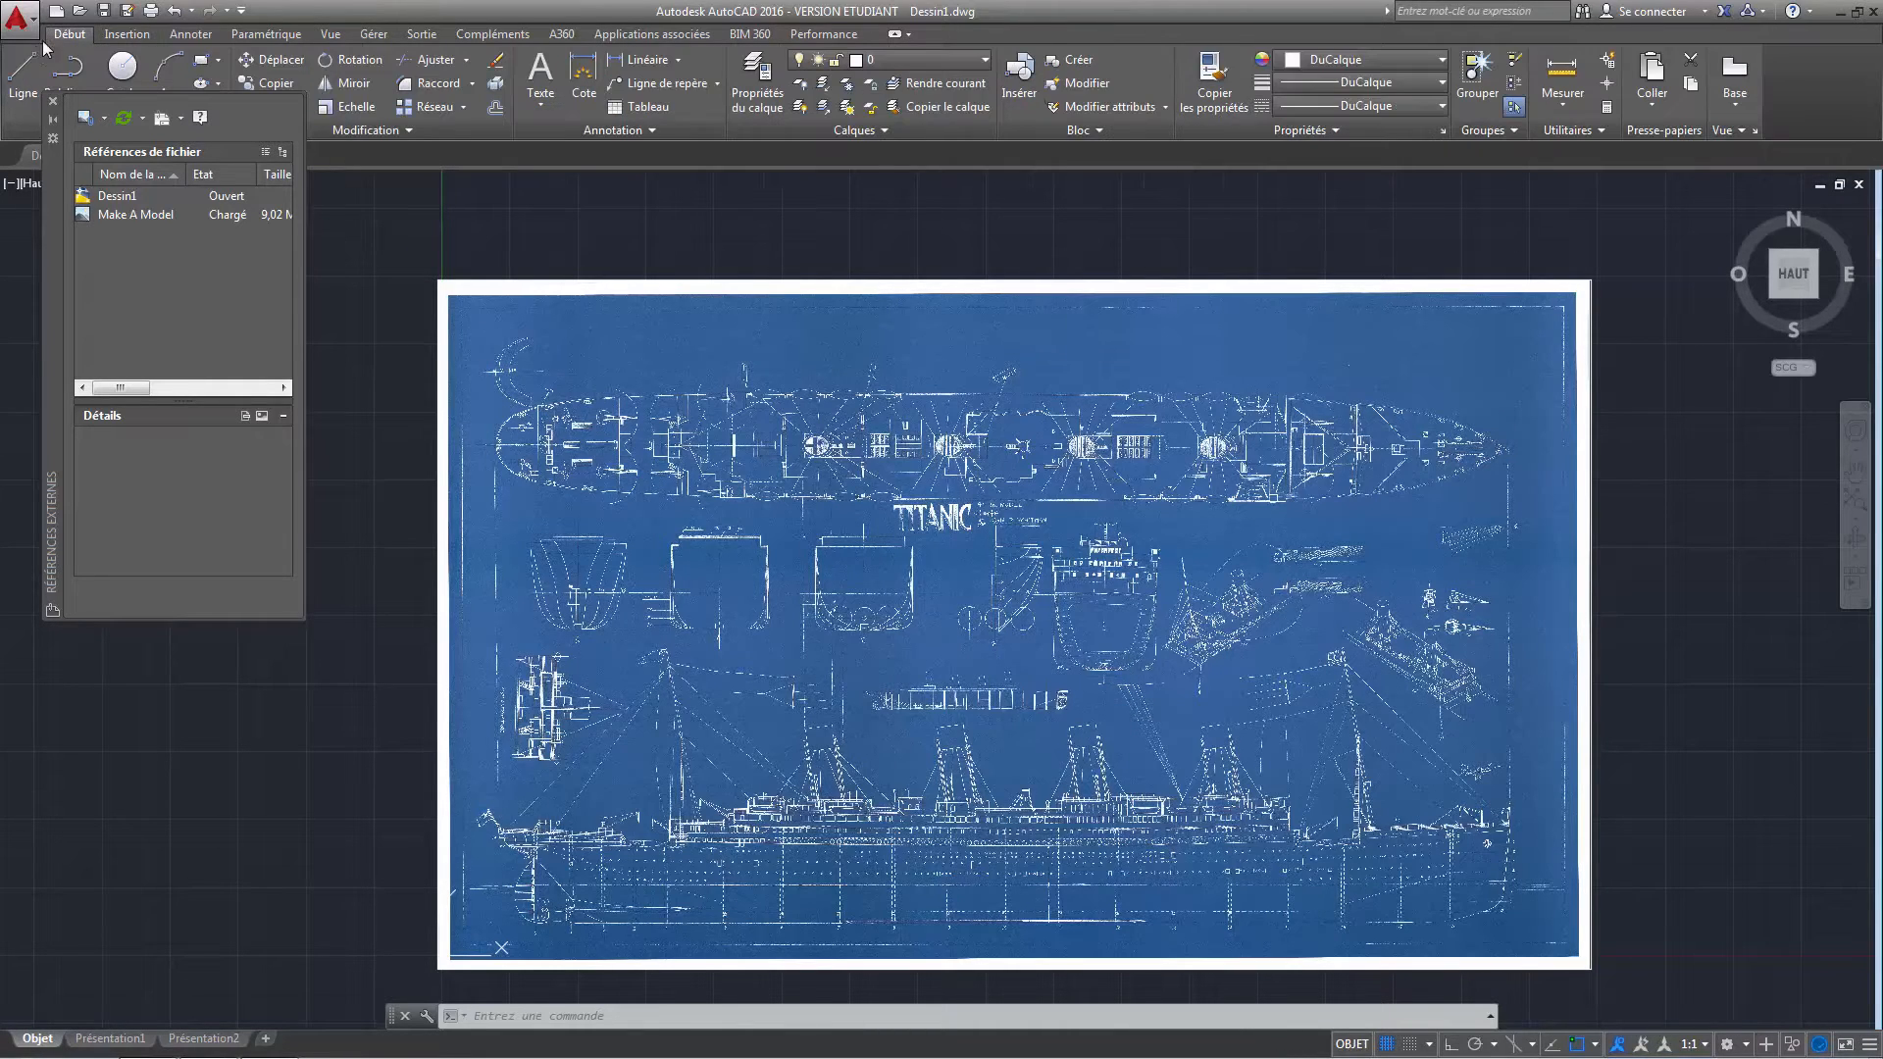
{"action": "left_click", "coordinate": [20, 71]}
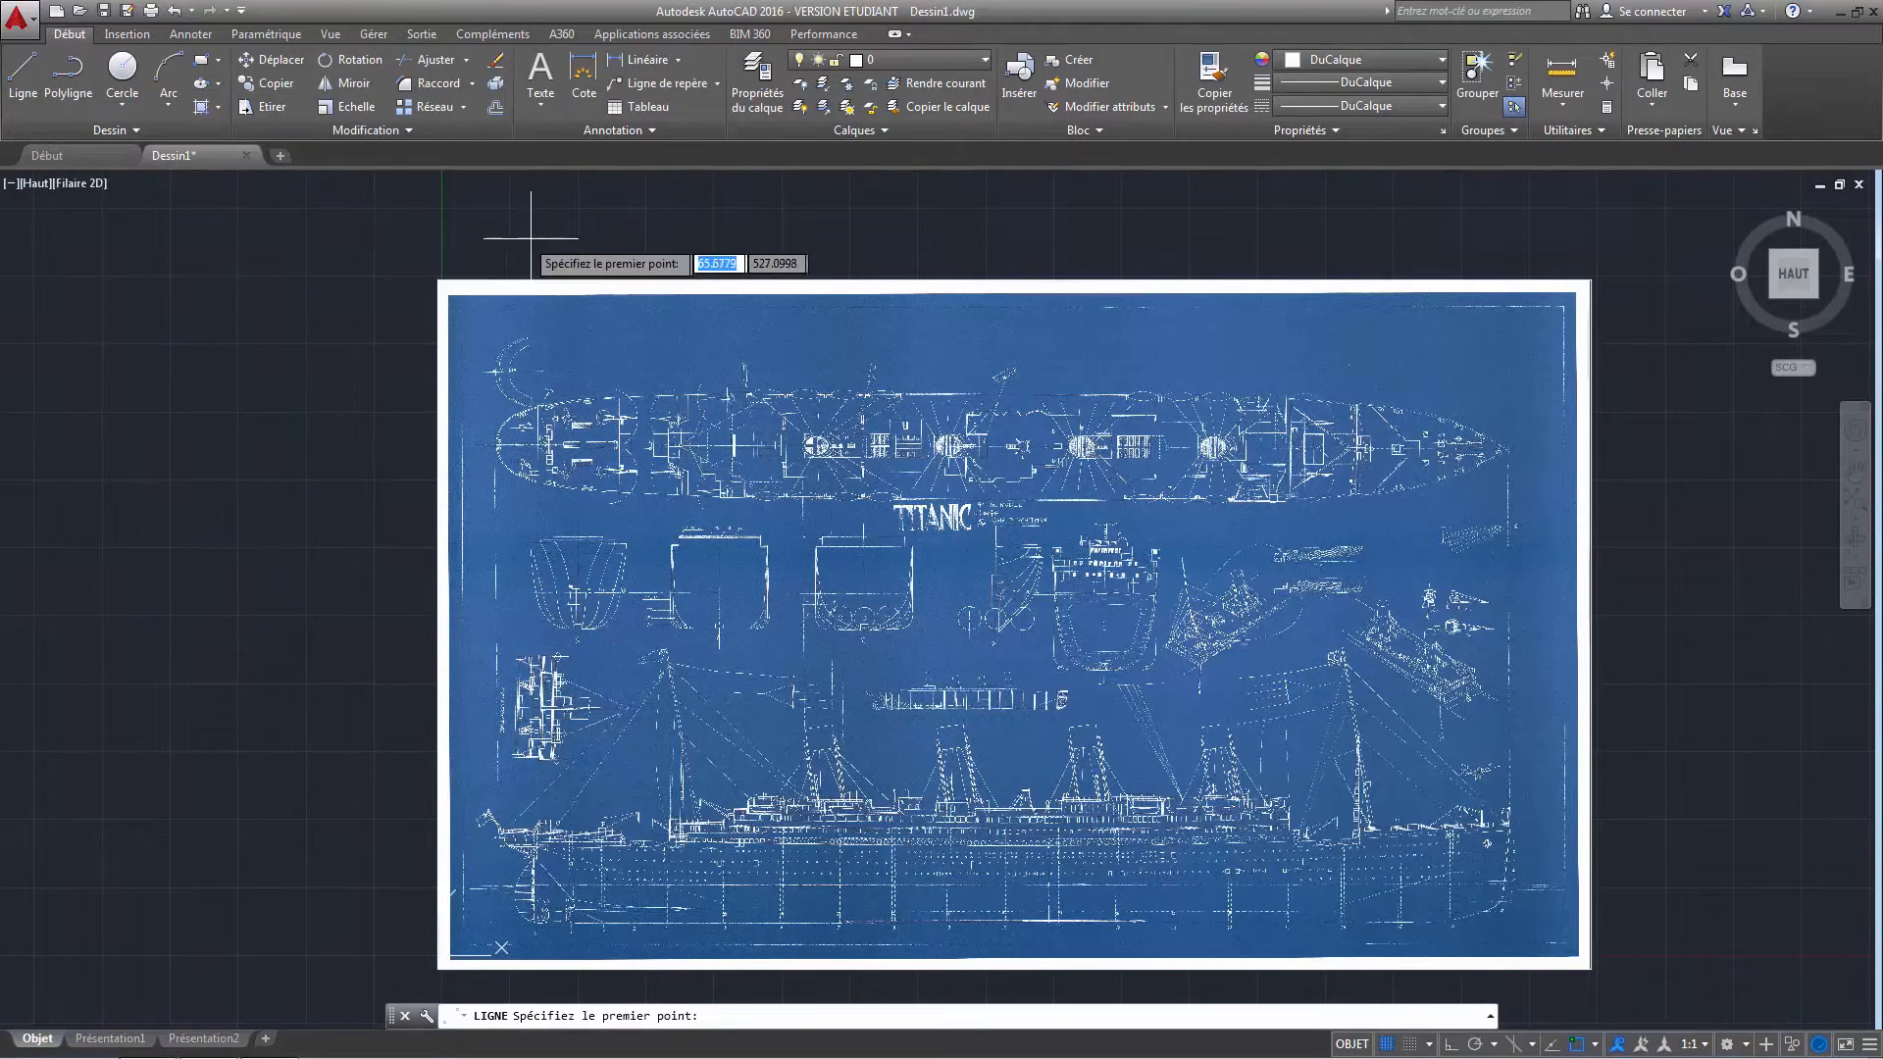
{"action": "left_click", "coordinate": [407, 232]}
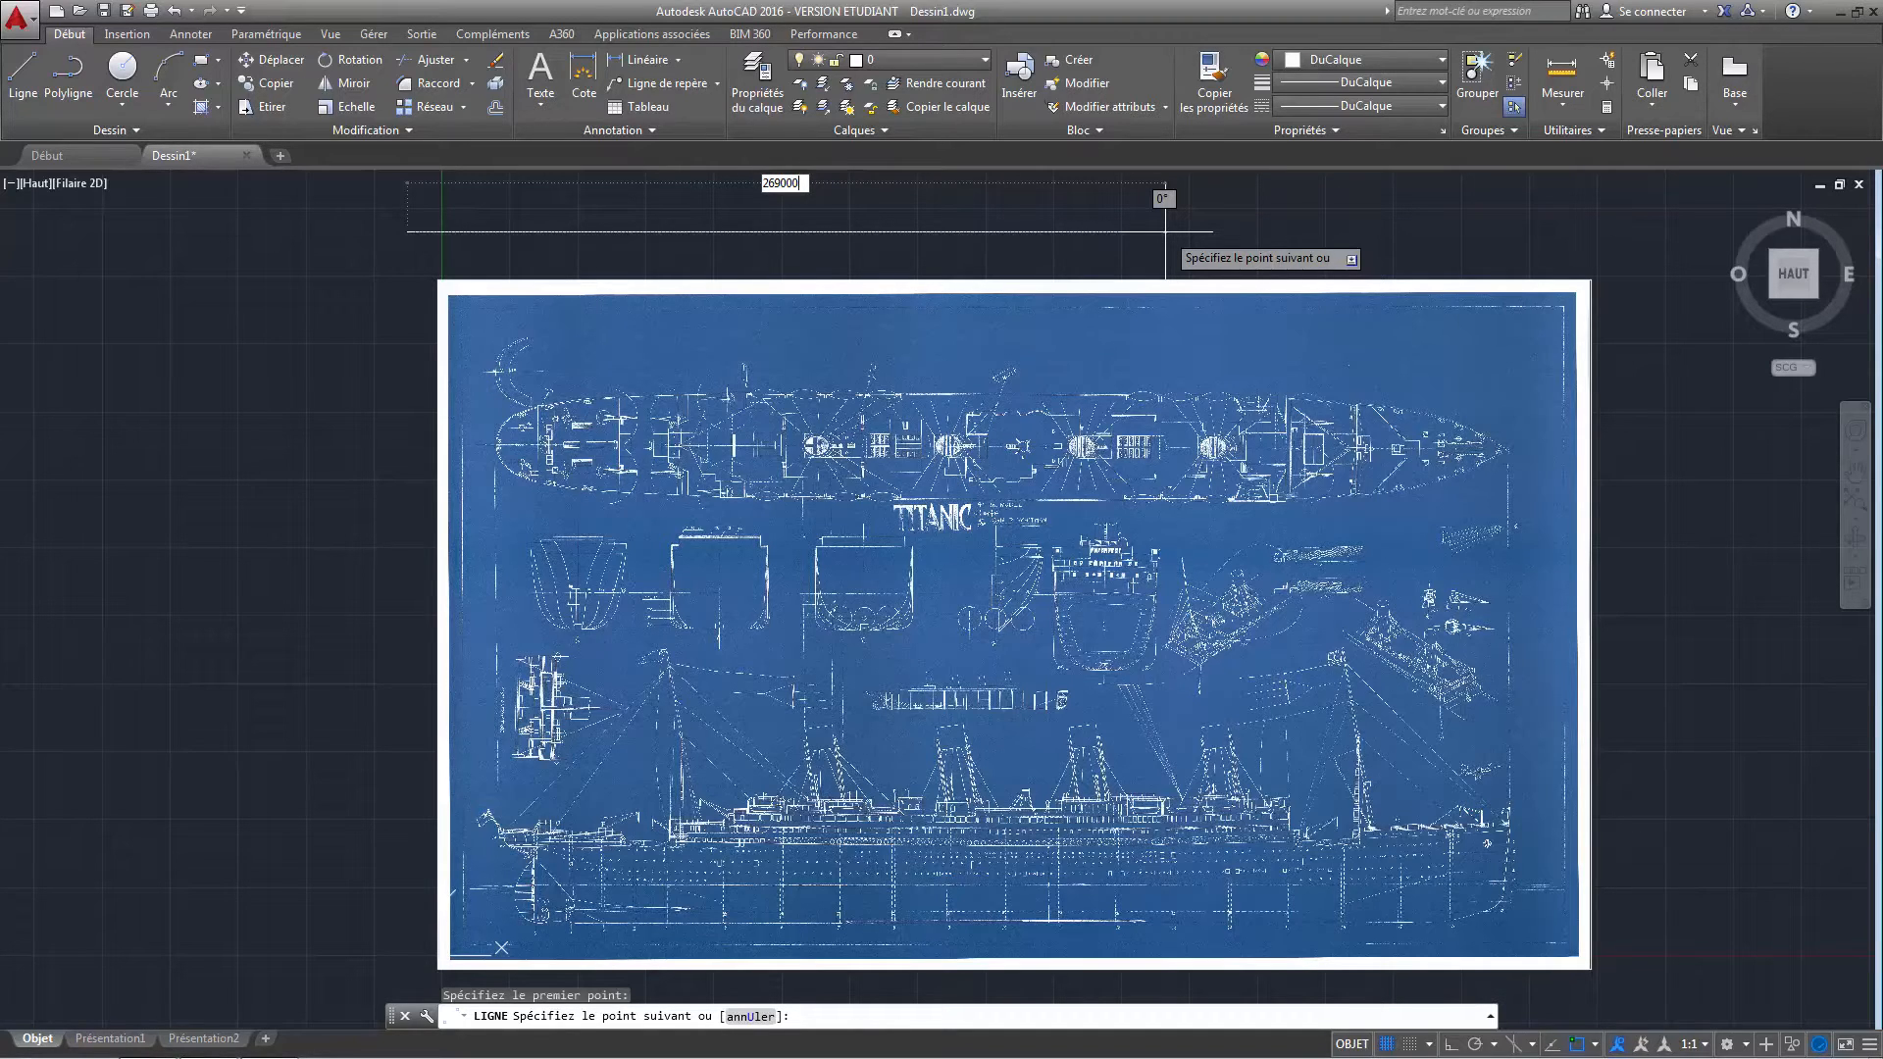
{"action": "key", "text": "Return"}
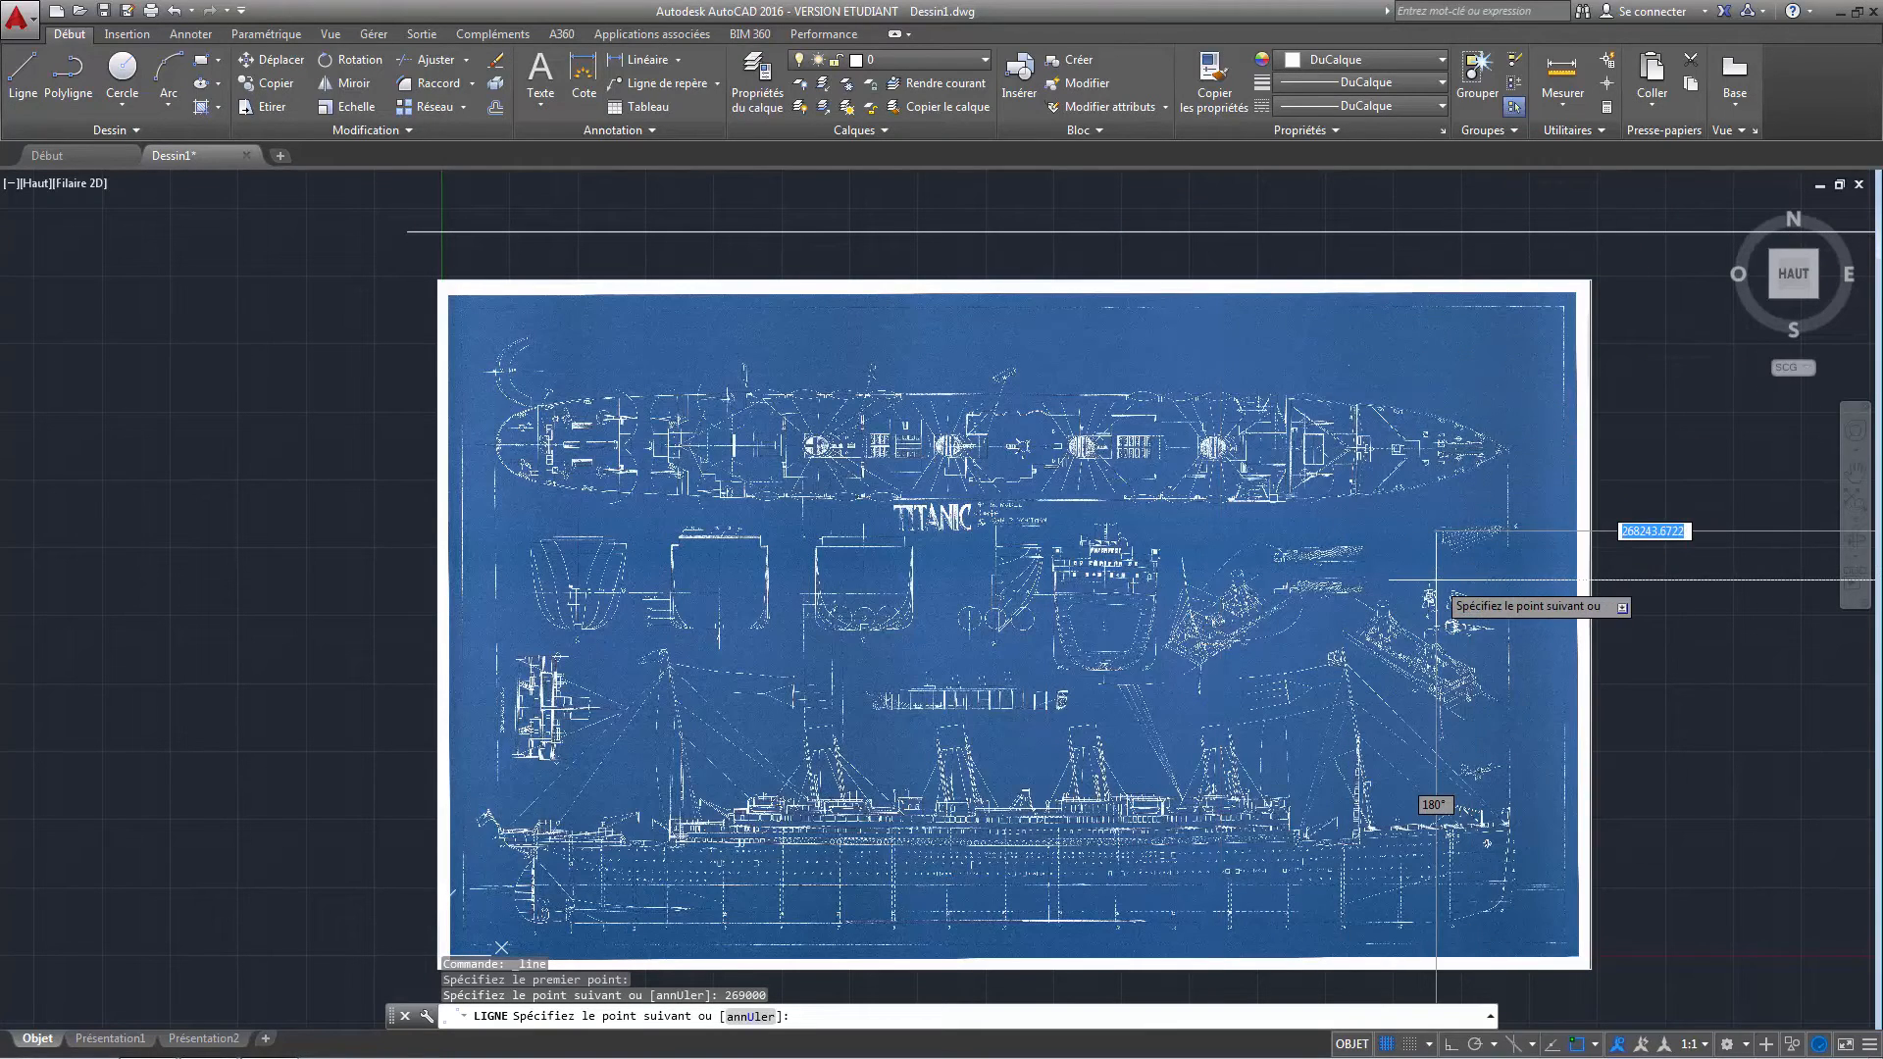
{"action": "key", "text": "Escape"}
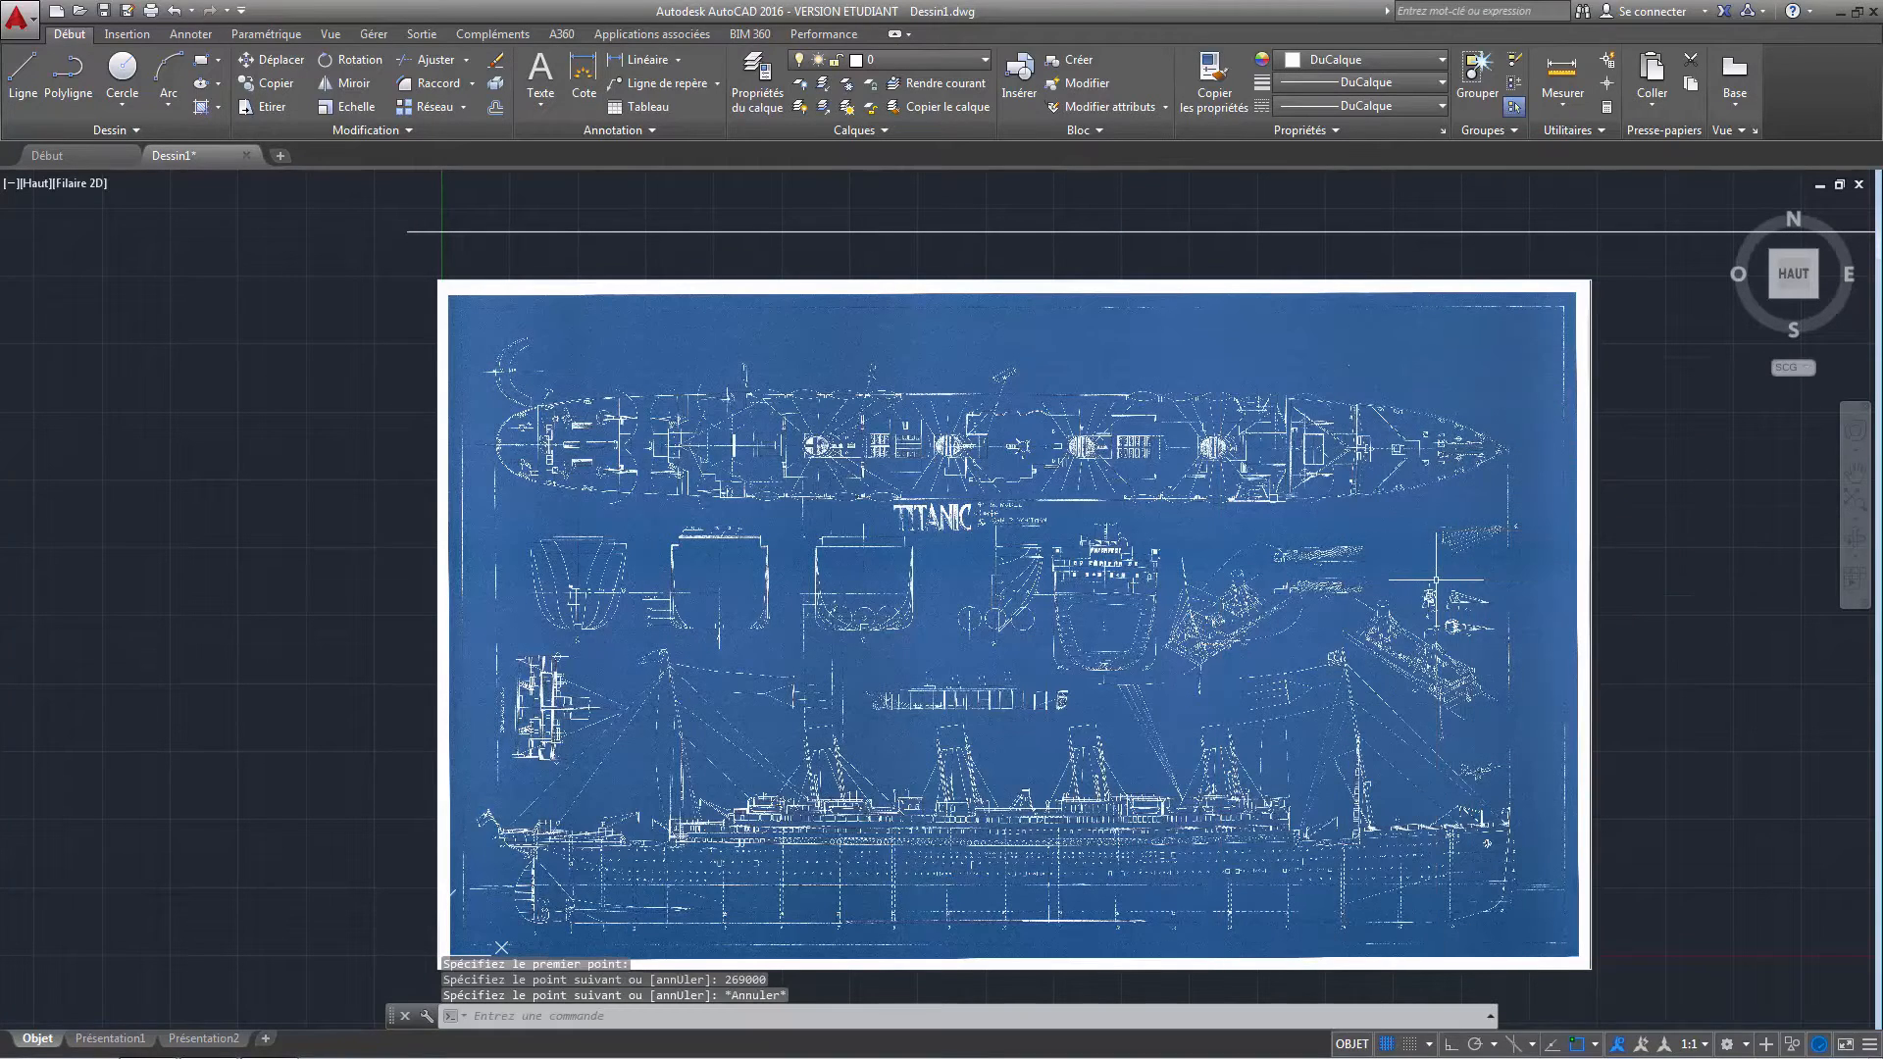
Start scaling the blueprint image, using the left end of the 269000-unit line as the base point.
{"action": "left_click", "coordinate": [343, 131]}
{"action": "left_click", "coordinate": [348, 106]}
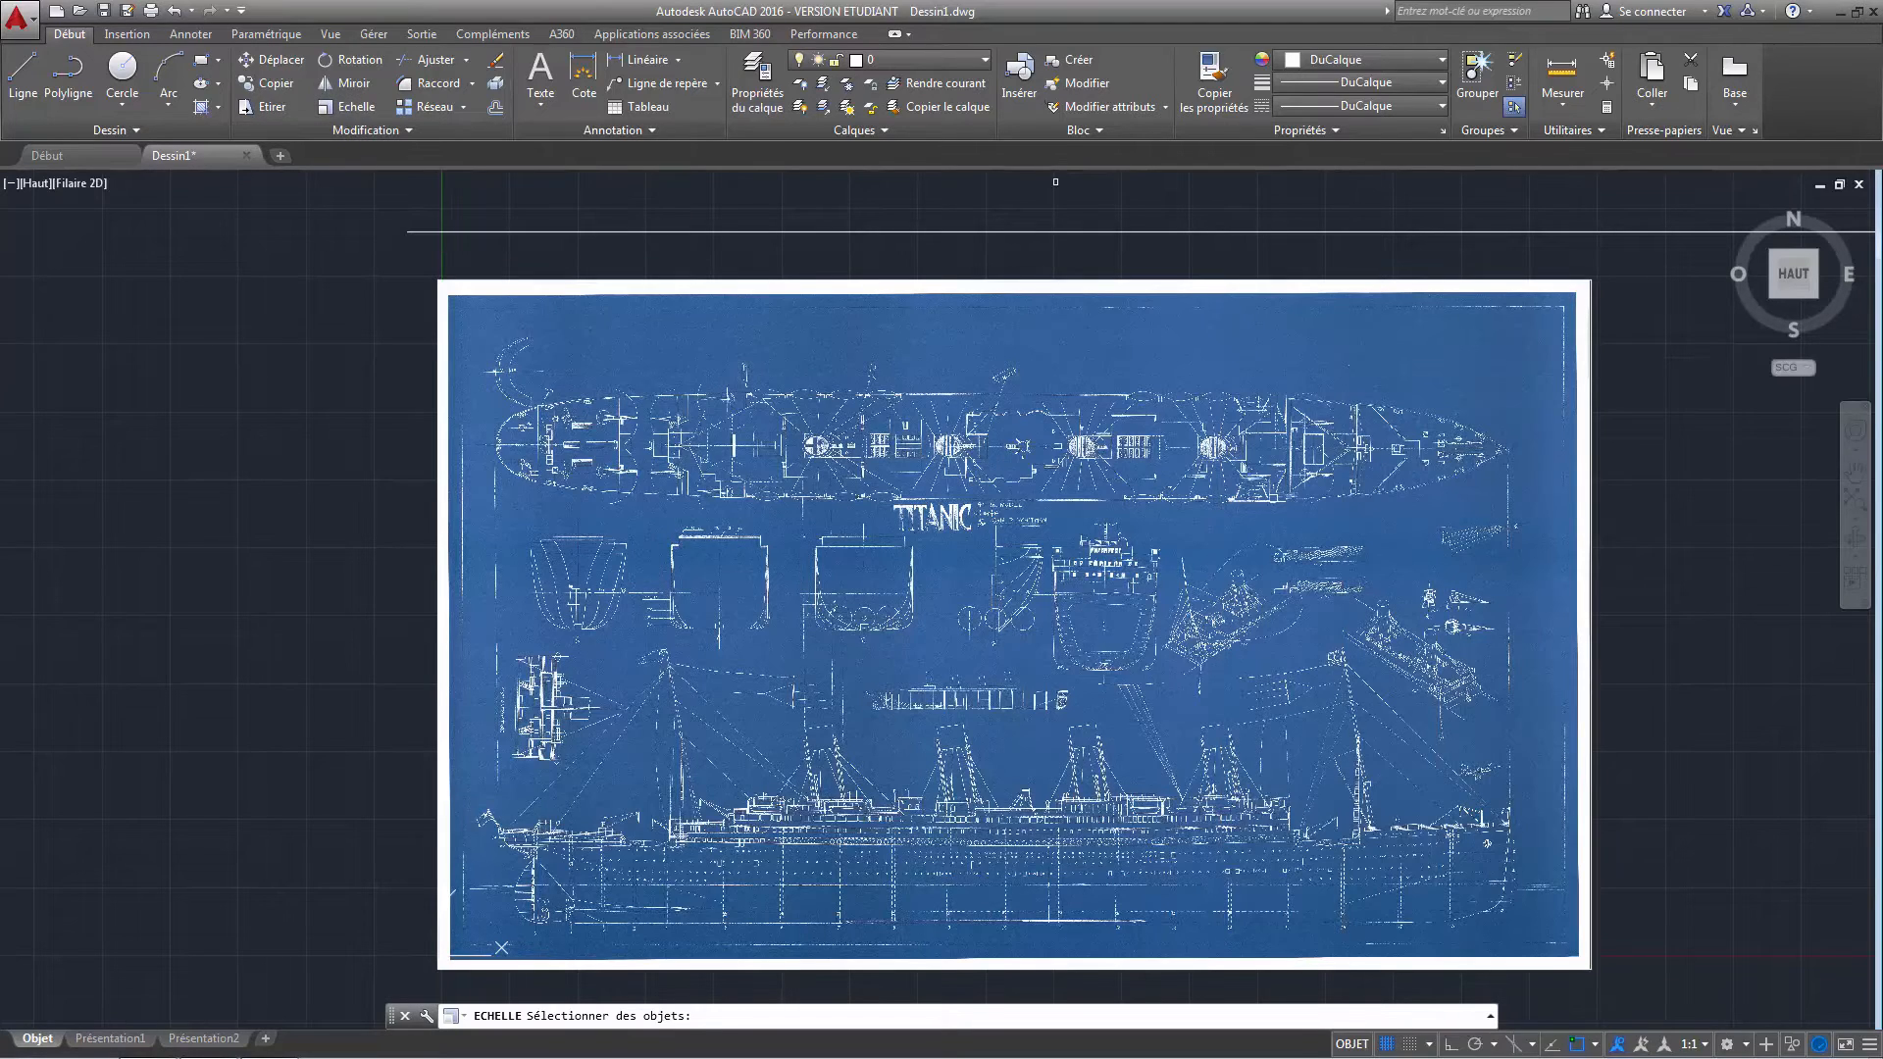
{"action": "left_click", "coordinate": [548, 284]}
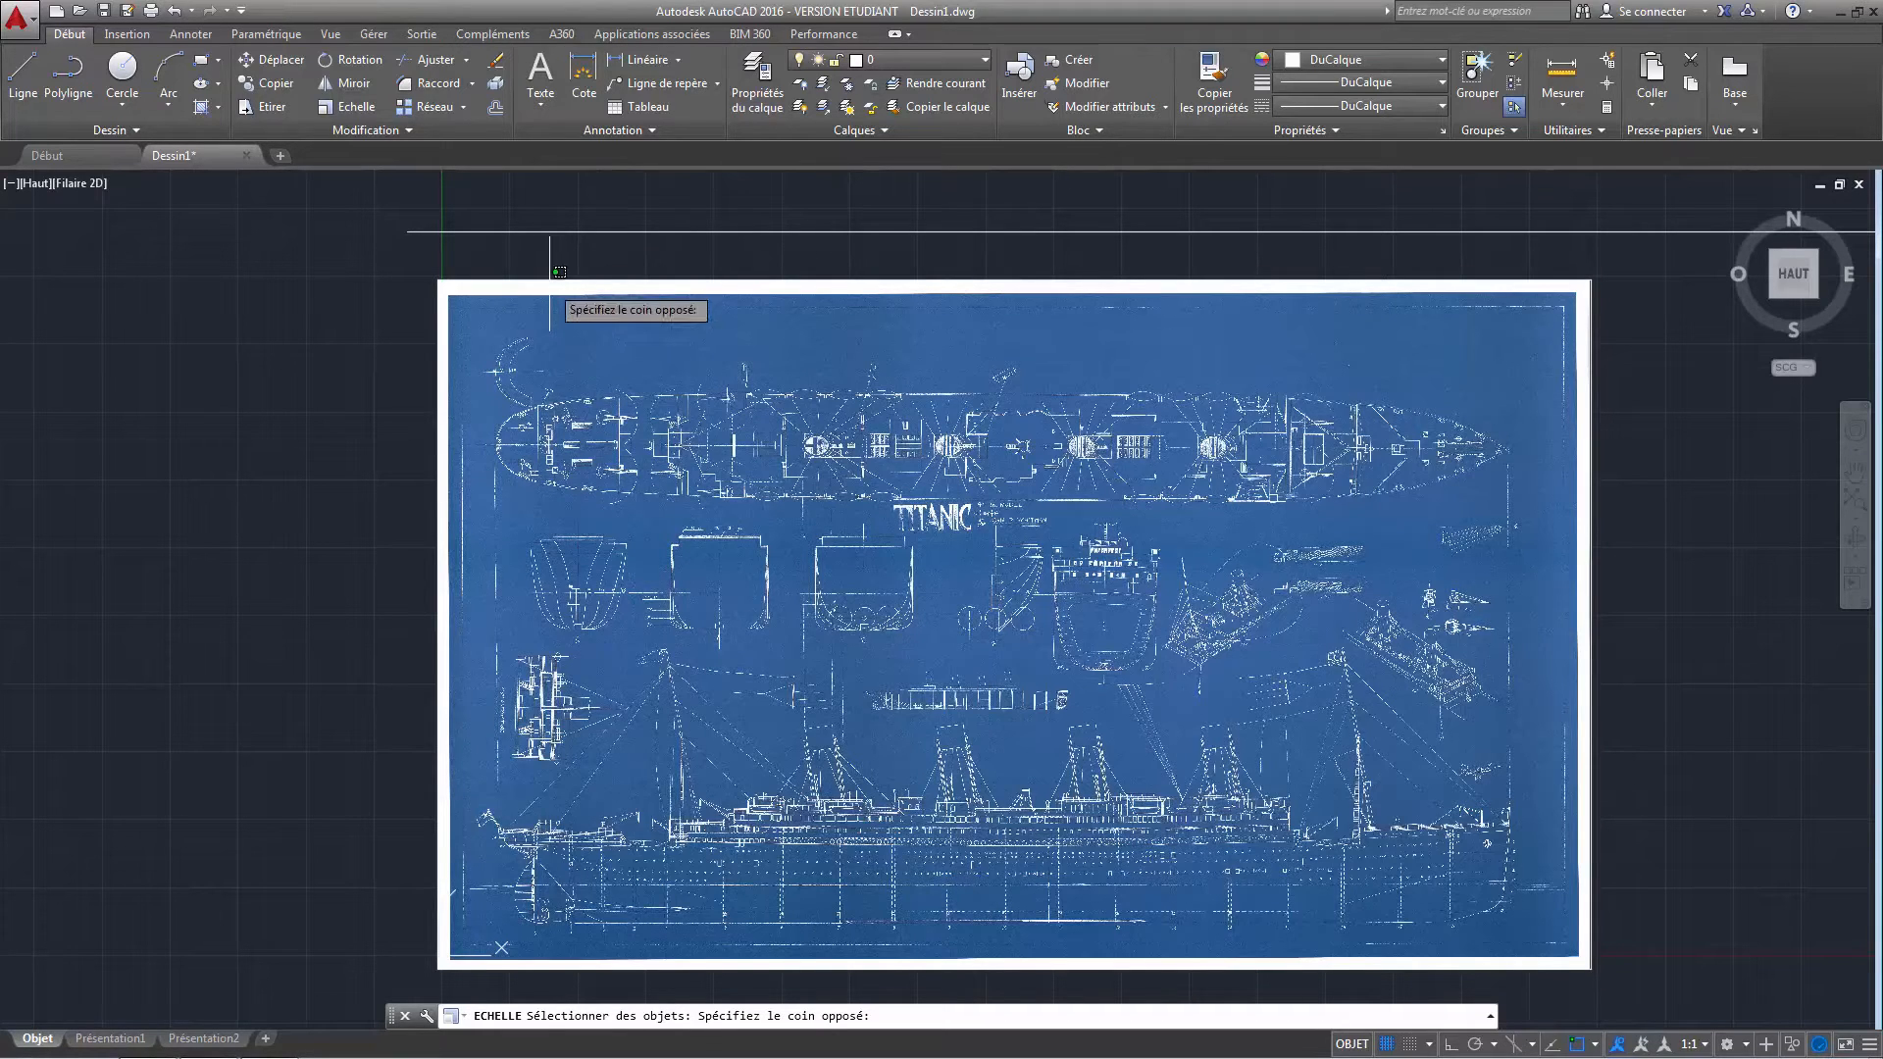
{"action": "left_click", "coordinate": [595, 278]}
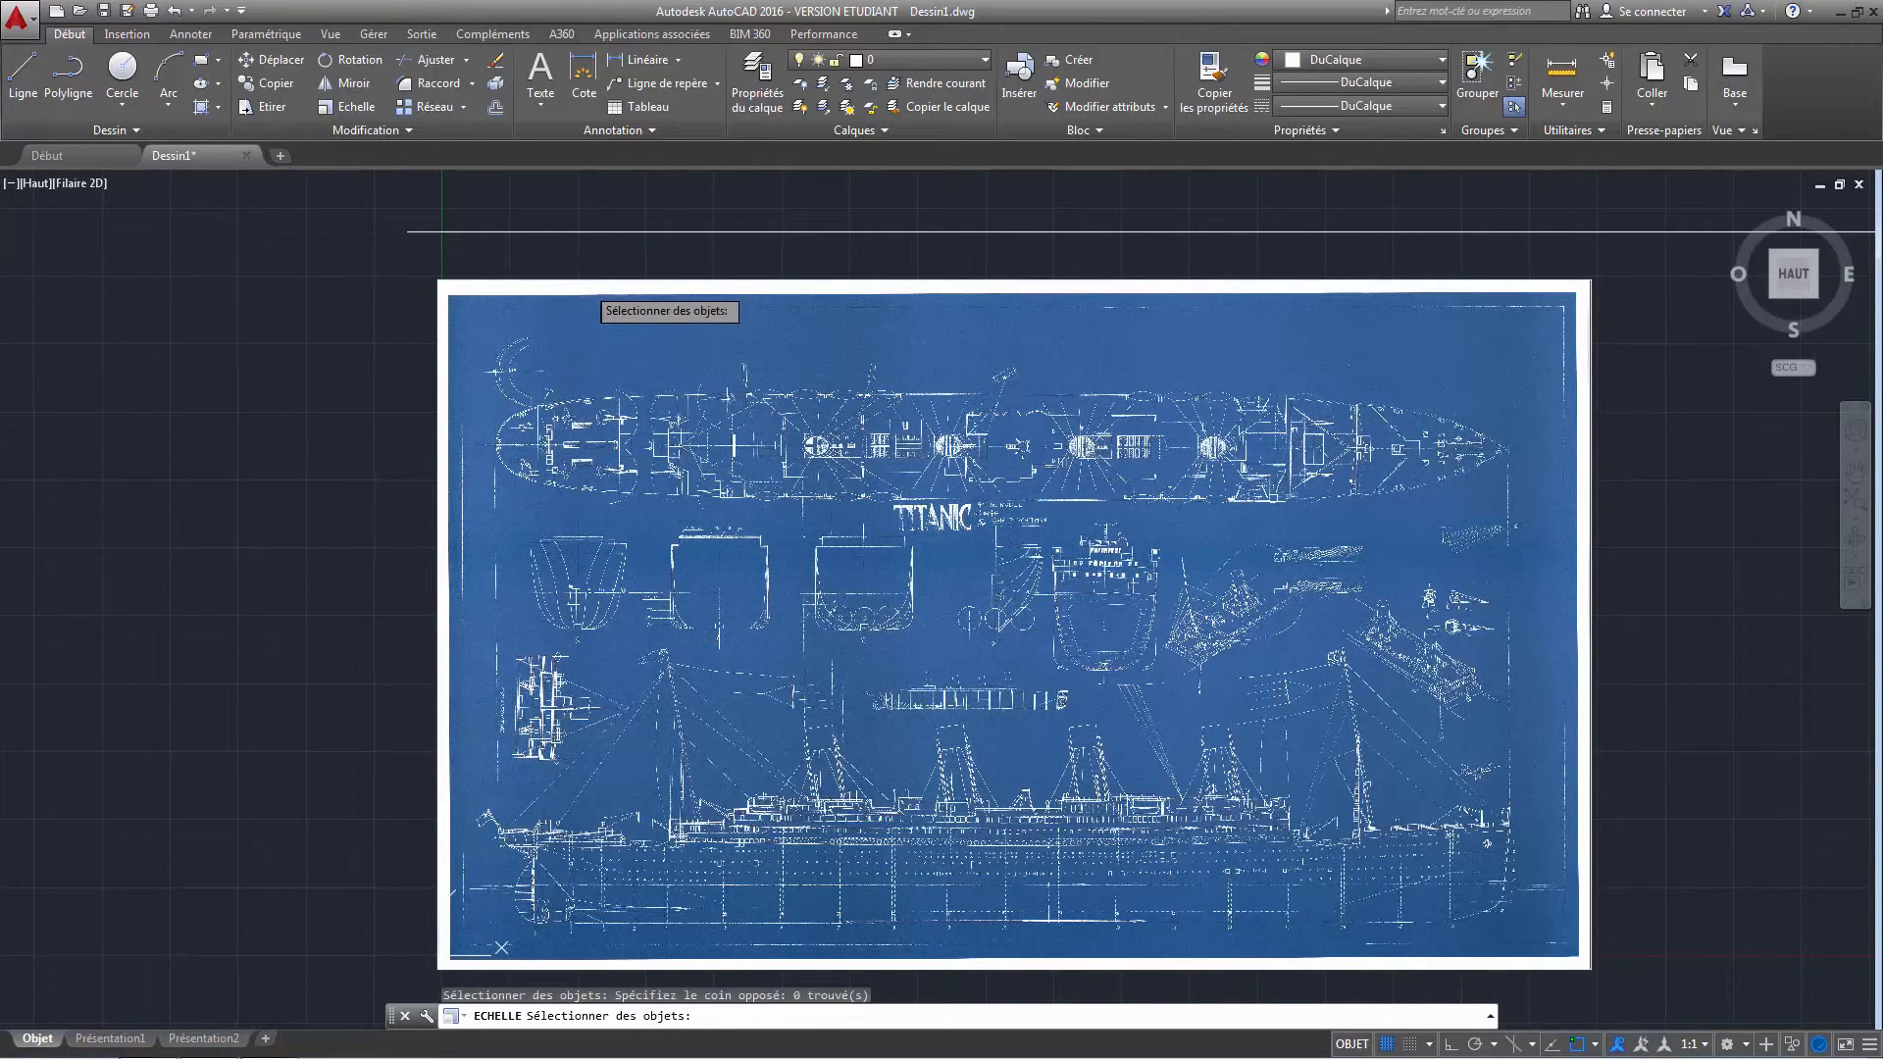
{"action": "left_click", "coordinate": [589, 281]}
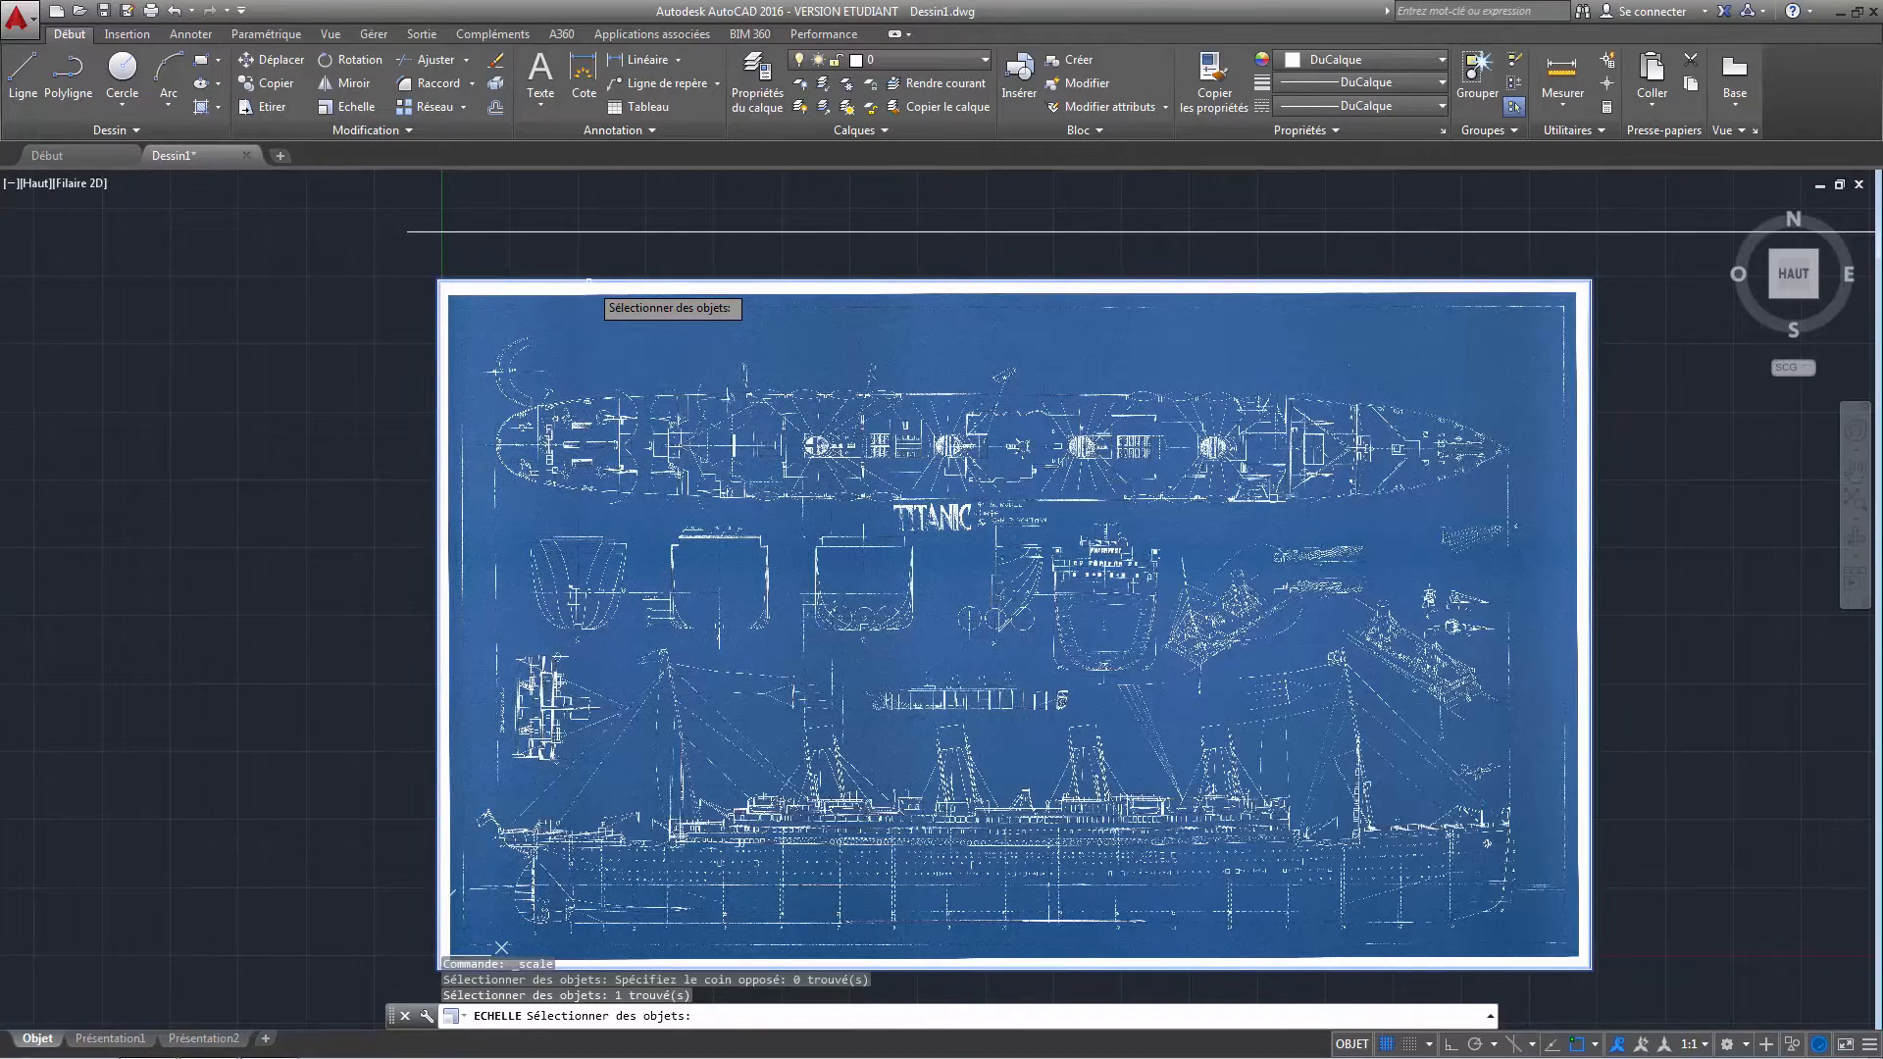
{"action": "key", "text": "Return"}
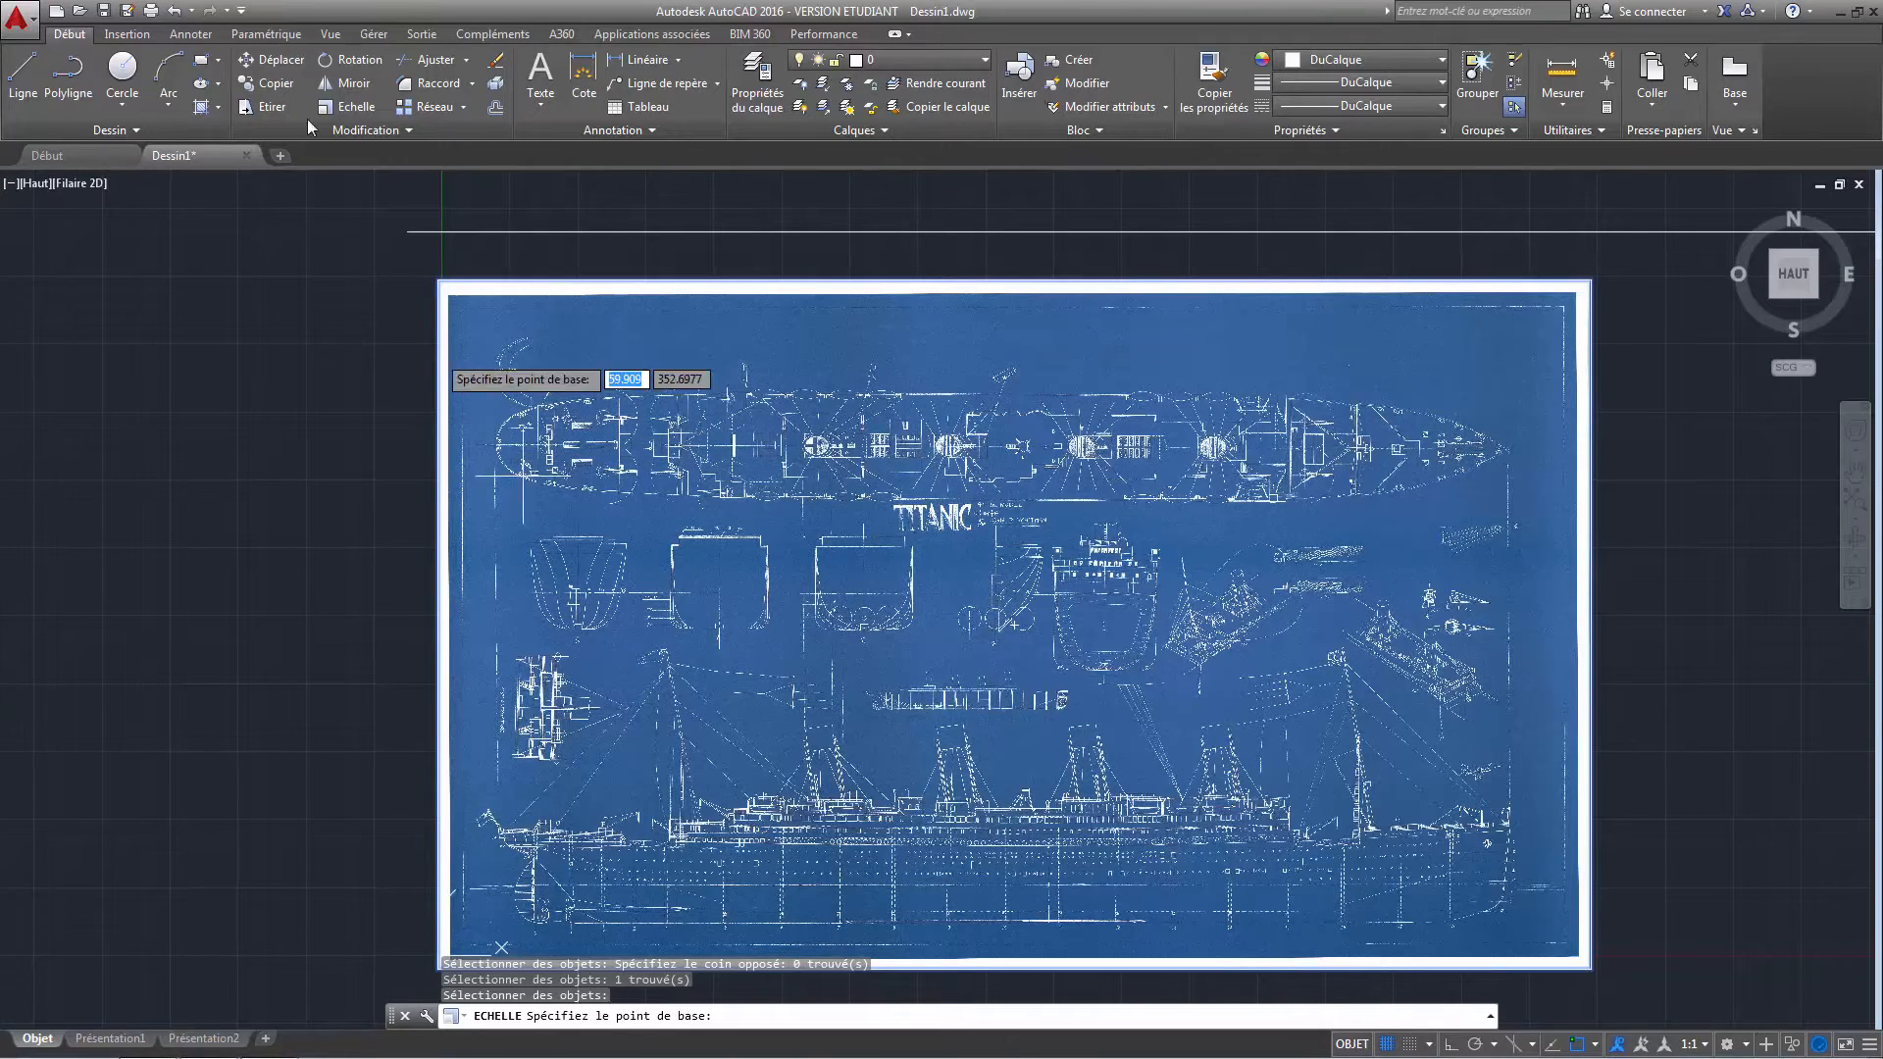
{"action": "left_click", "coordinate": [407, 231]}
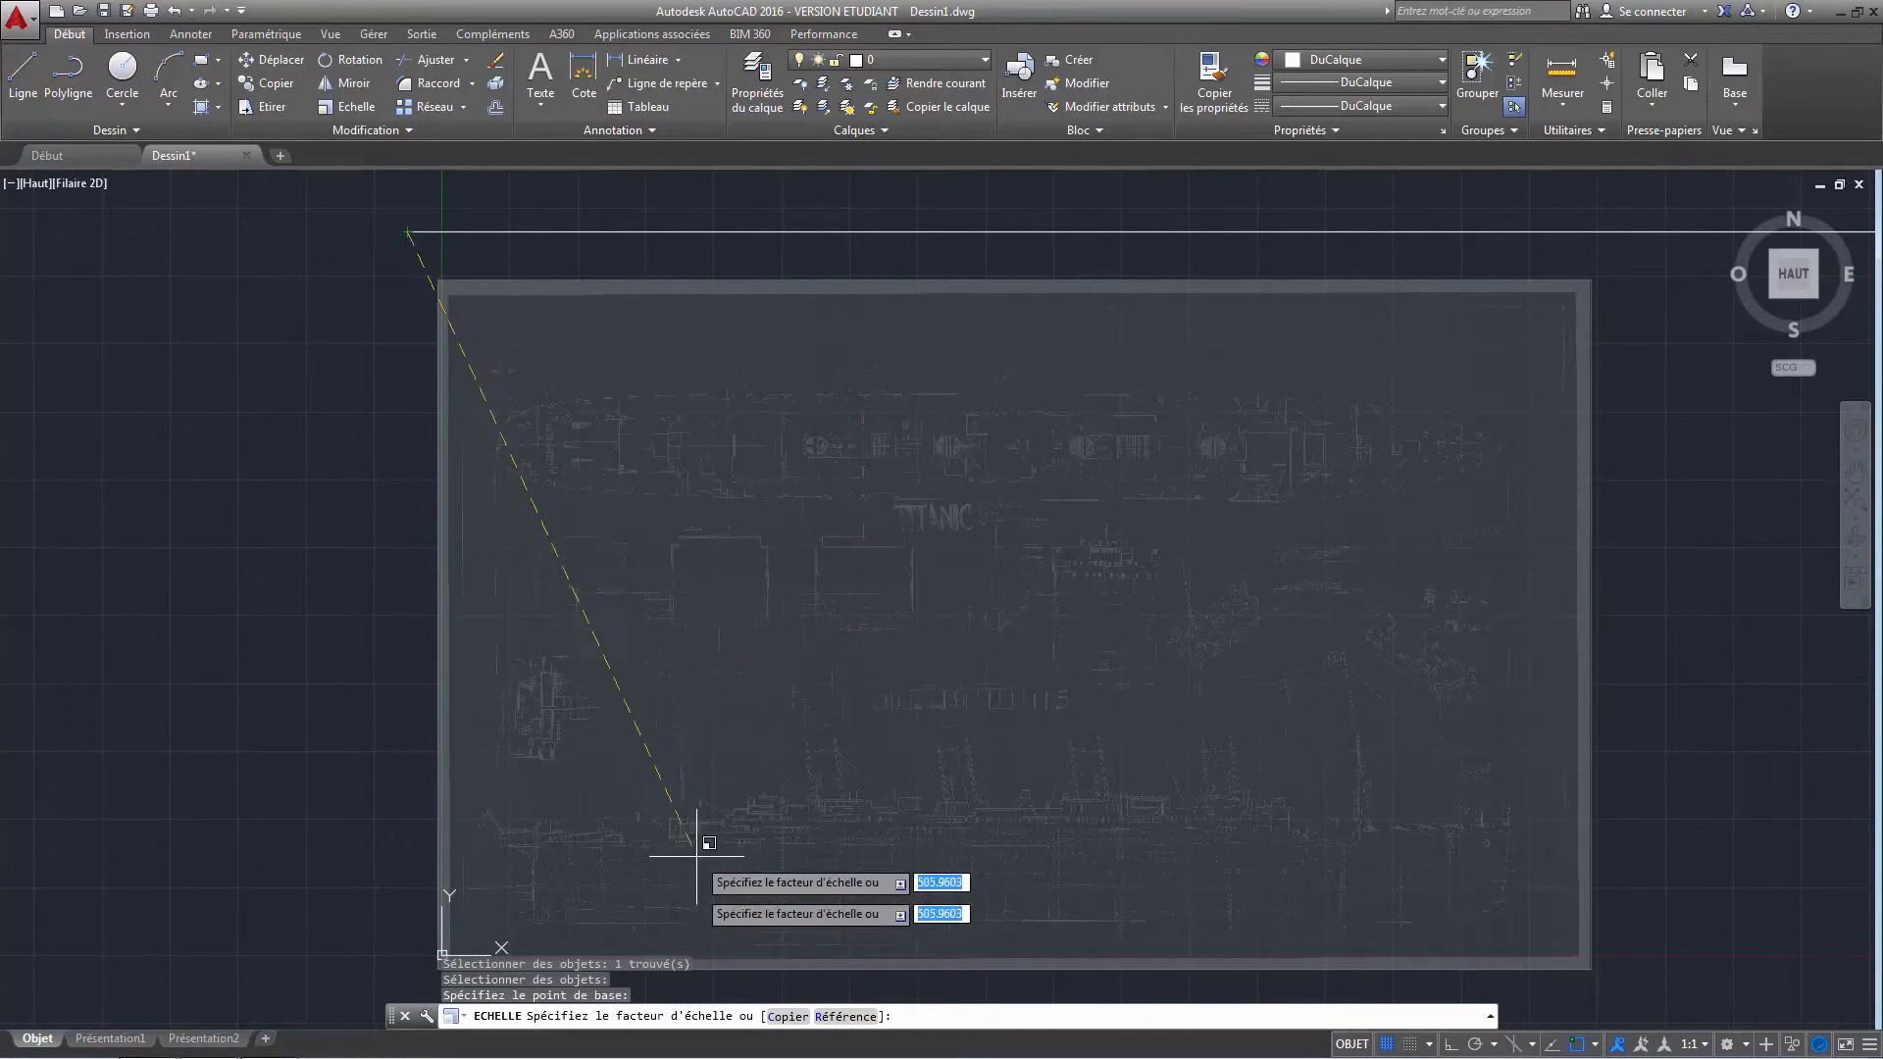
Scale by reference, taking the ship's length from stern to bow tip in the plan view as the reference length.
{"action": "left_click", "coordinate": [828, 1018]}
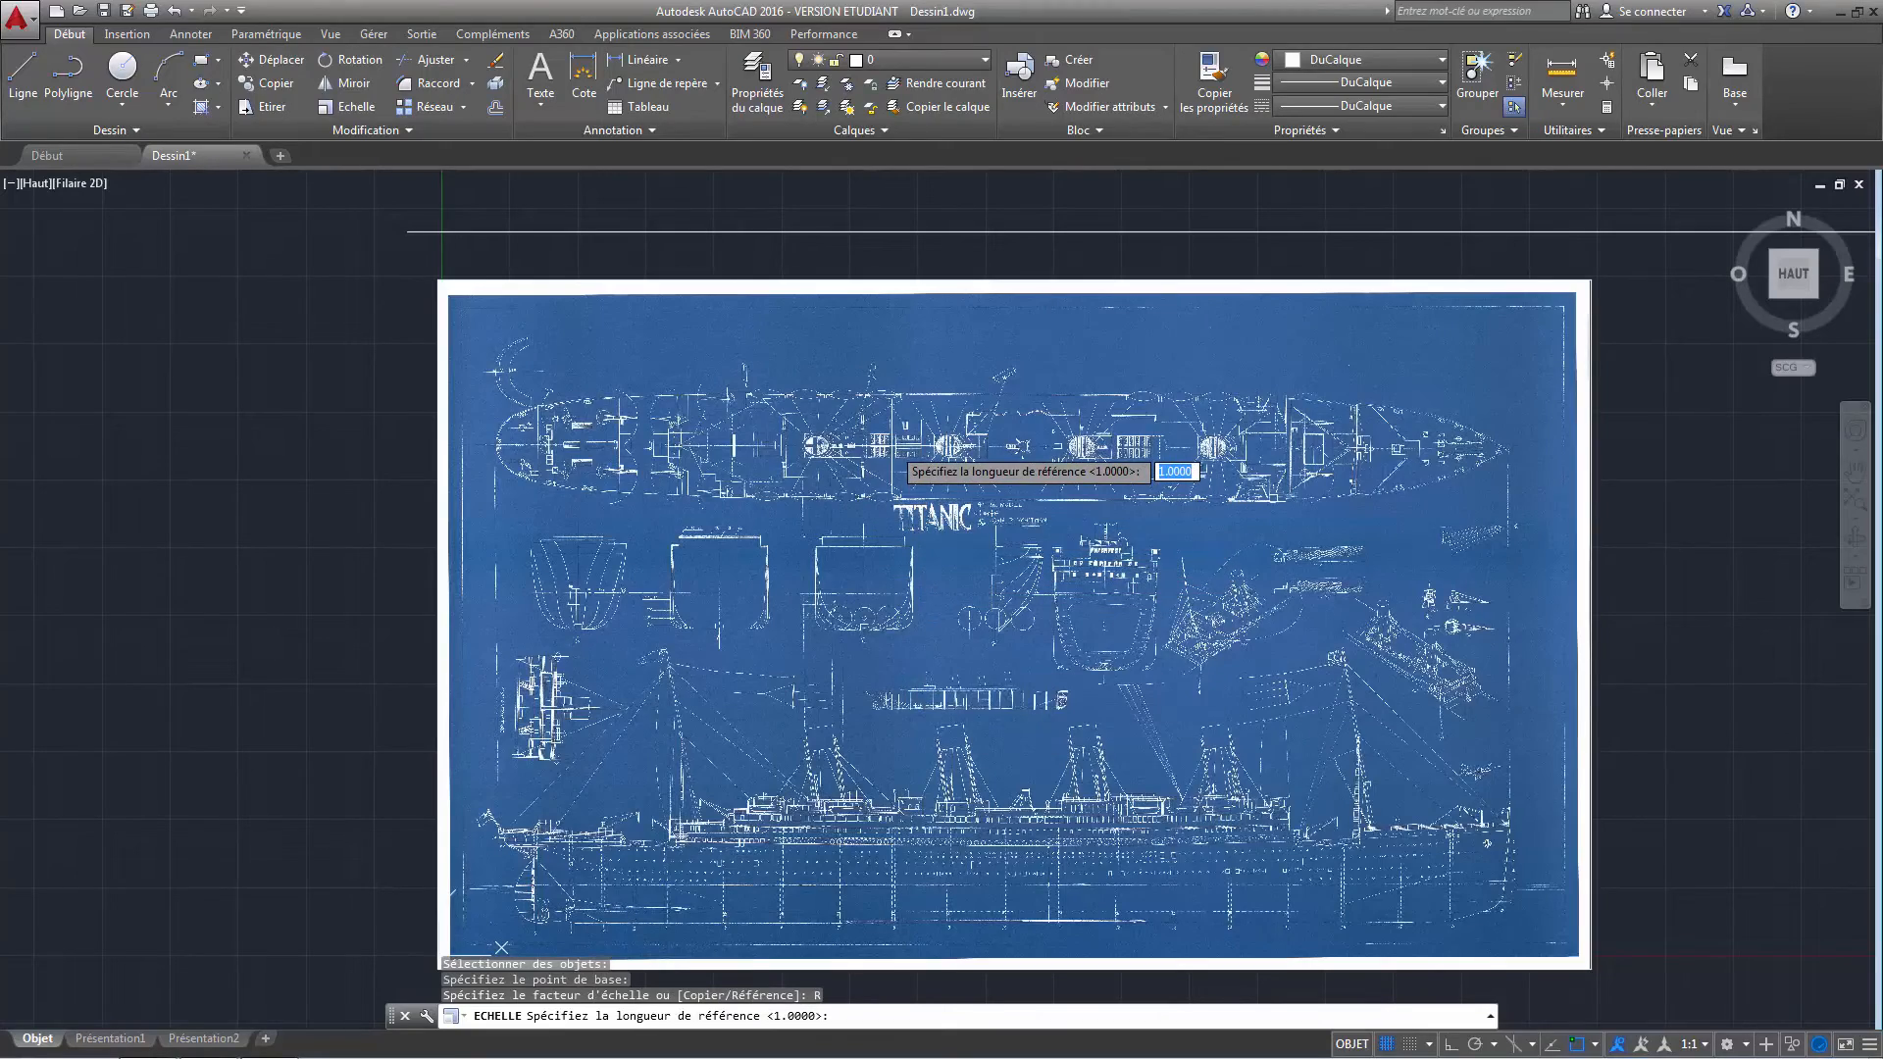
{"action": "scroll", "coordinate": [494, 454], "scroll_direction": "down", "scroll_amount": 2}
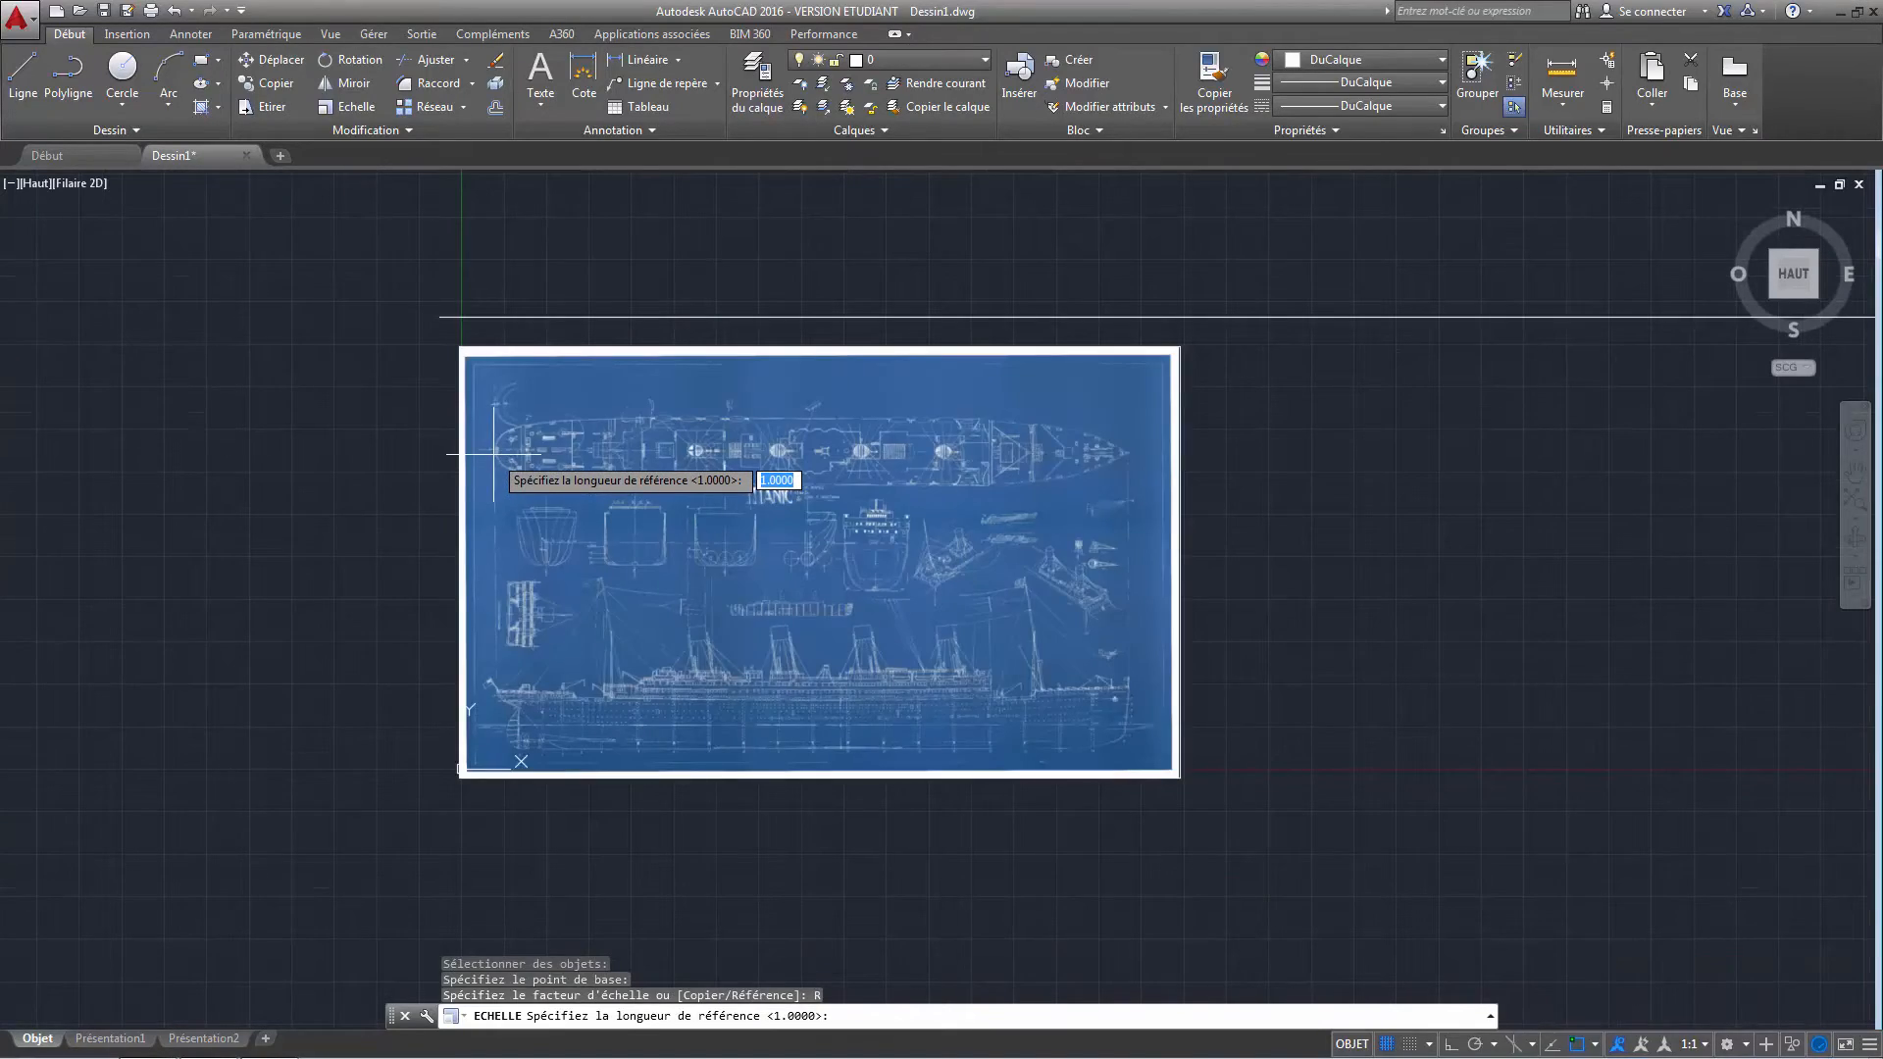
{"action": "scroll", "coordinate": [493, 454], "scroll_direction": "up", "scroll_amount": 5}
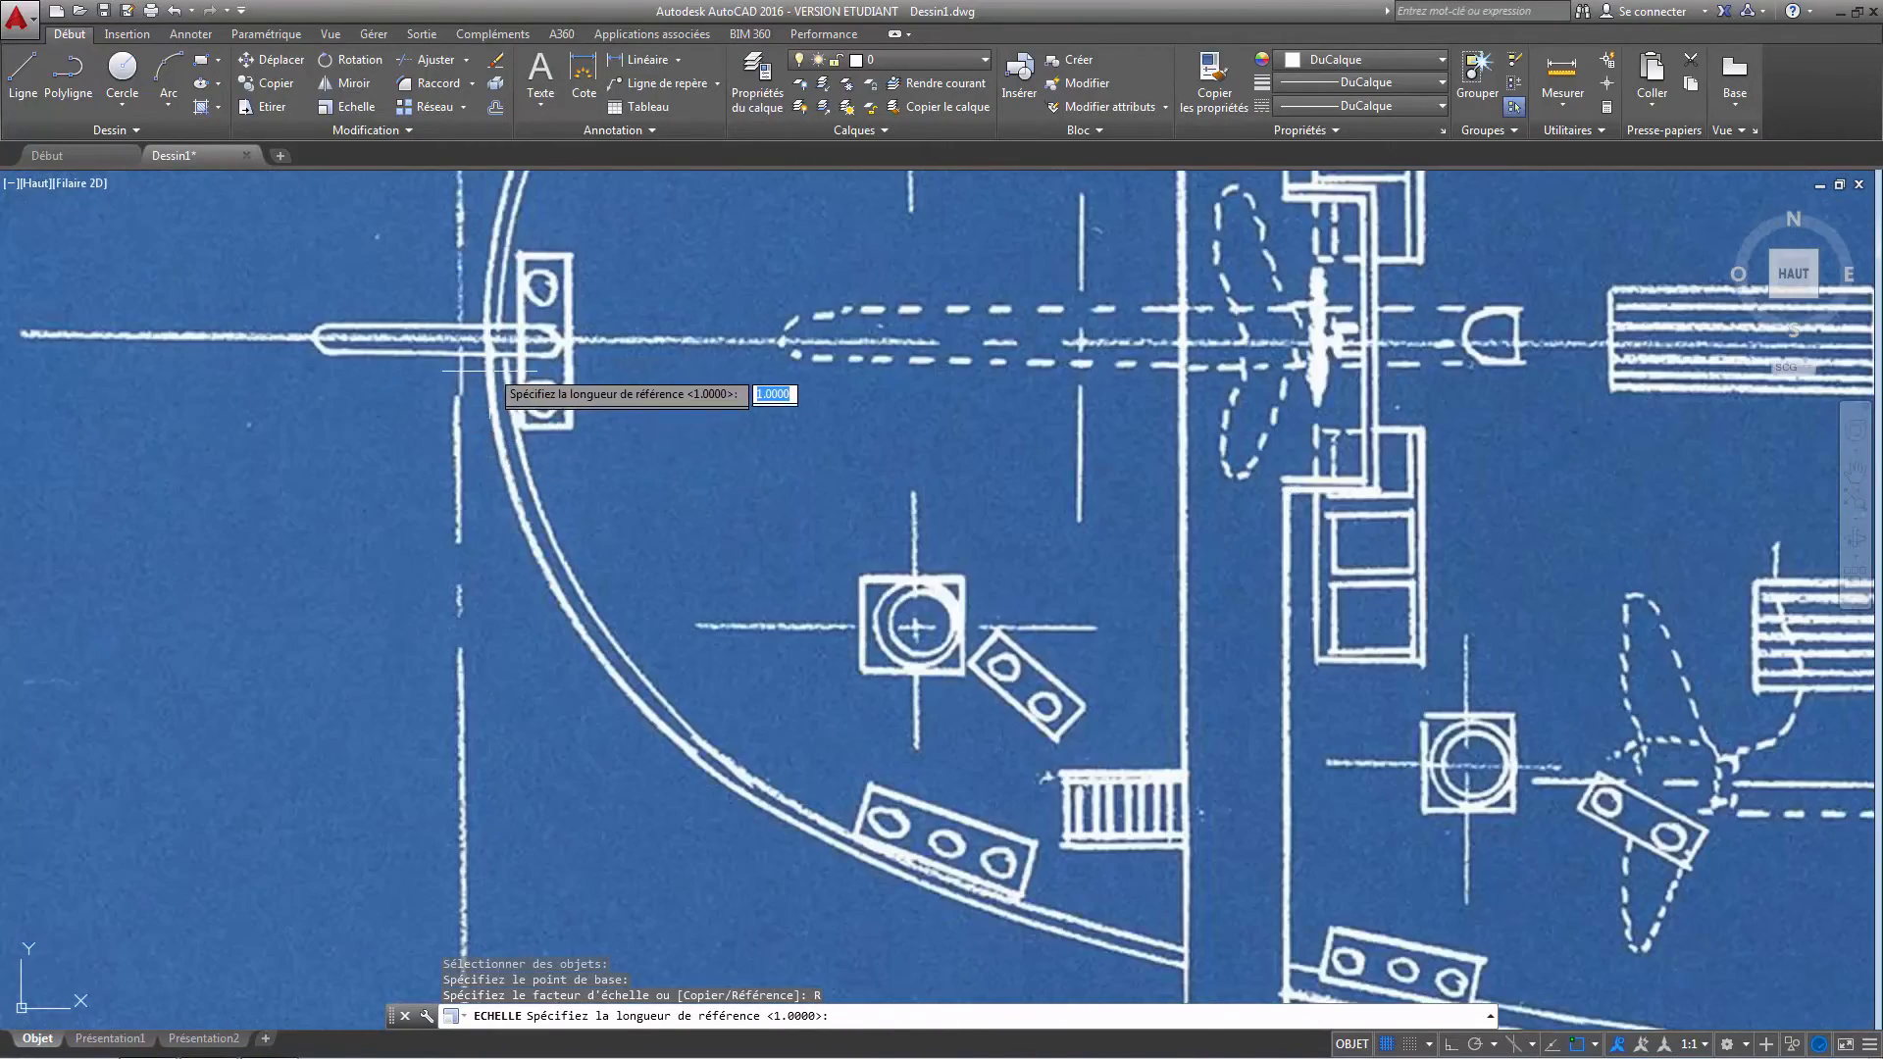
{"action": "middle_click_drag", "start_coordinate": [459, 371], "coordinate": [483, 437]}
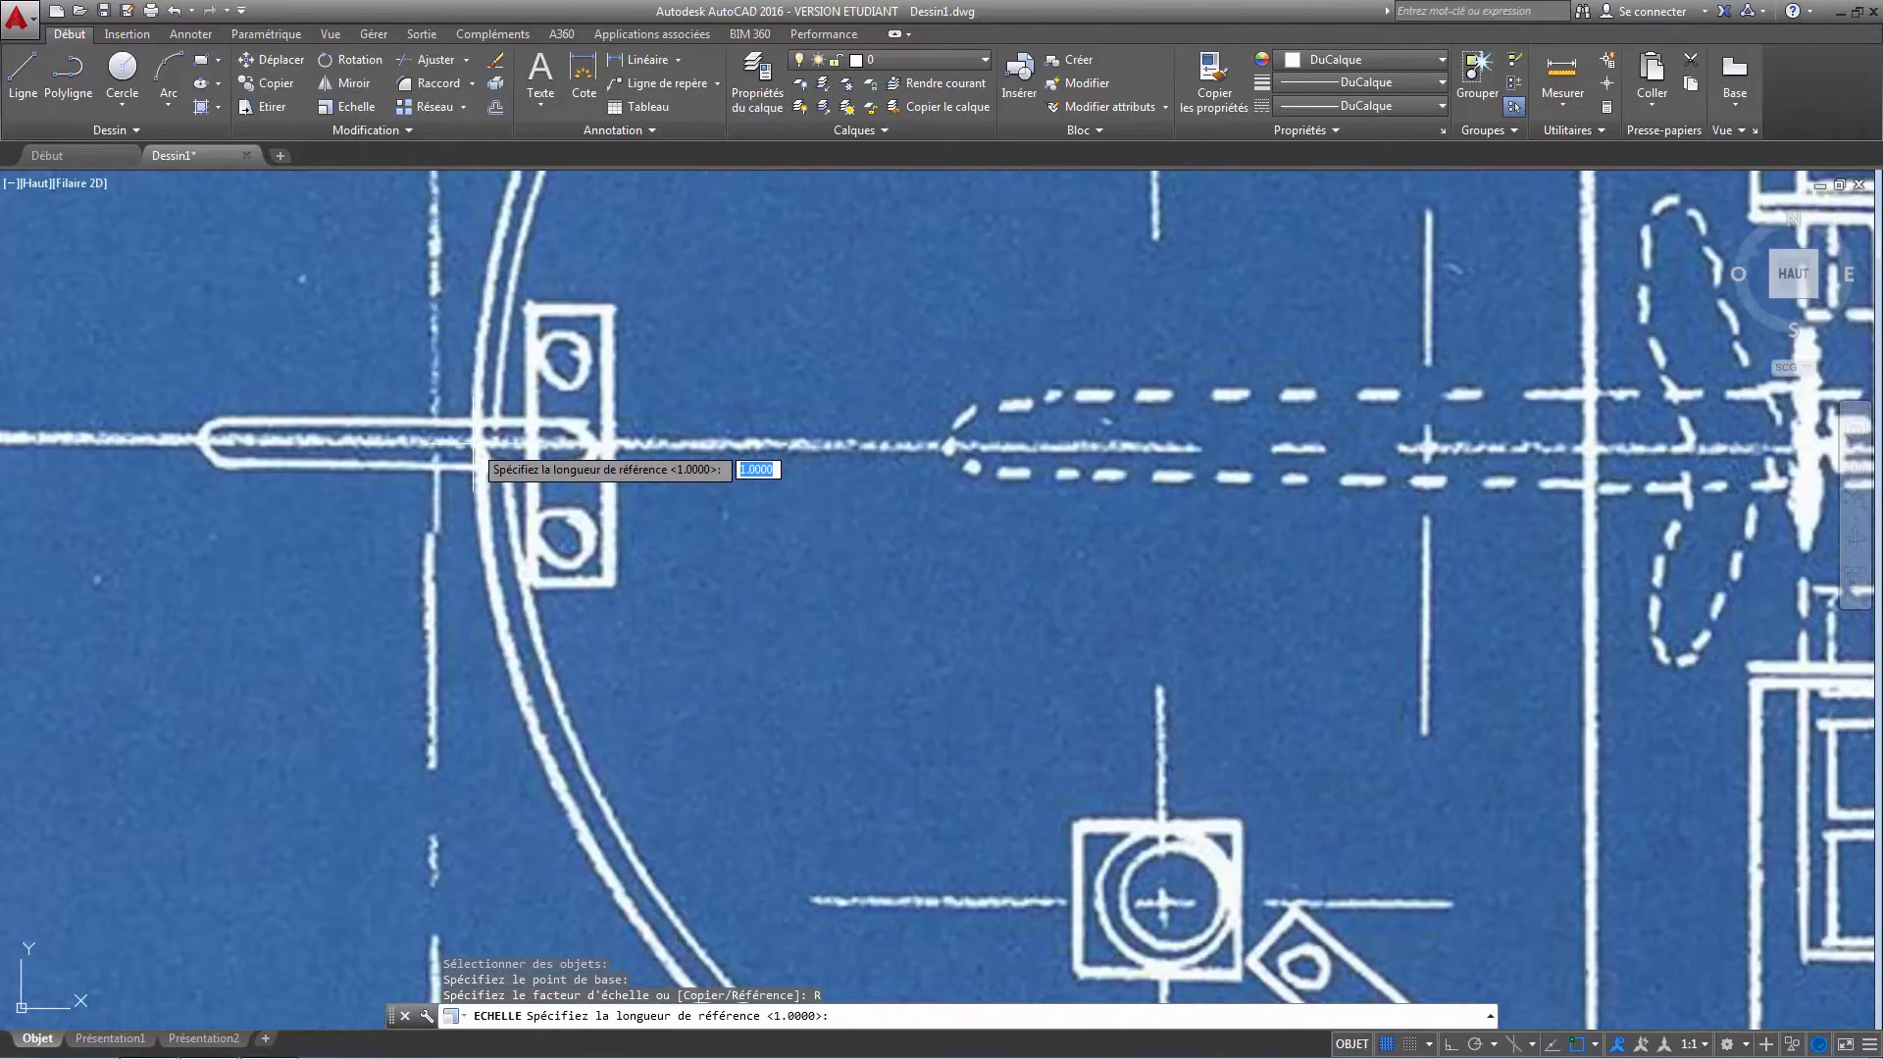
{"action": "left_click", "coordinate": [459, 447]}
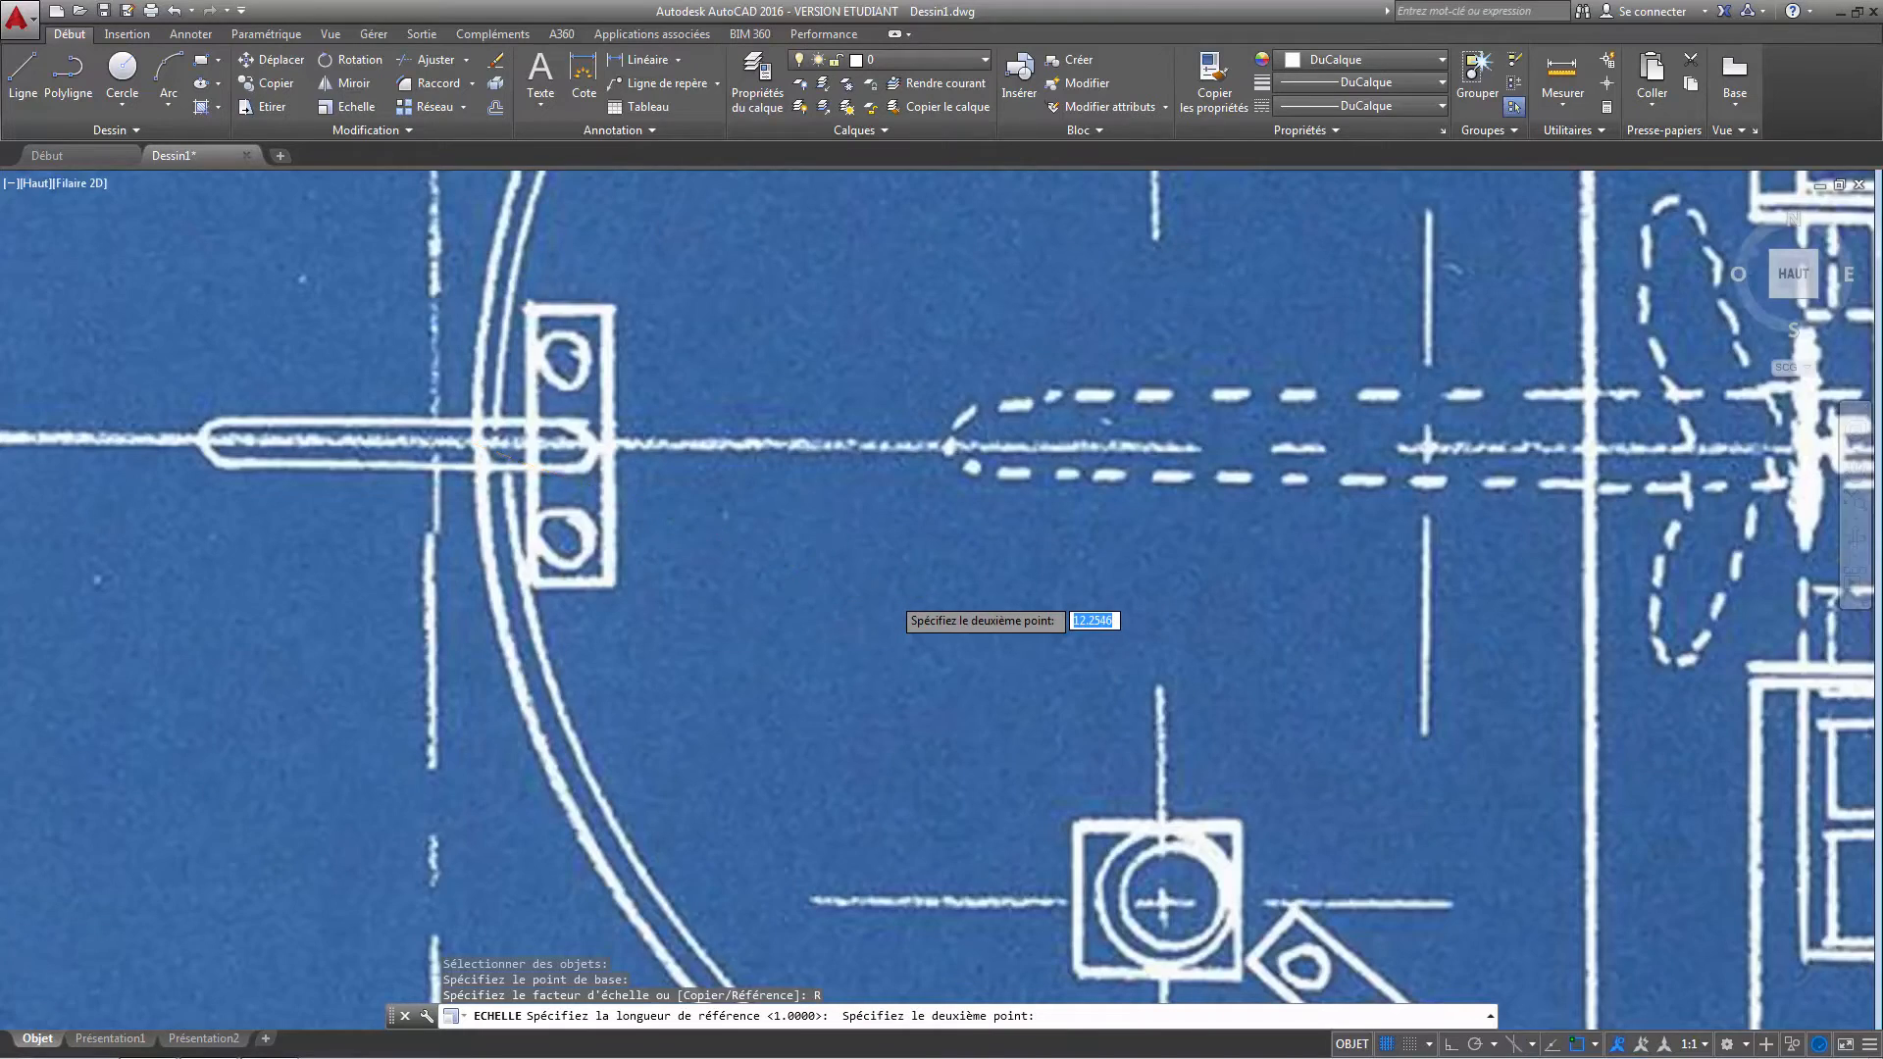
{"action": "scroll", "coordinate": [892, 600], "scroll_direction": "down", "scroll_amount": 5}
{"action": "middle_click_drag", "start_coordinate": [1128, 587], "coordinate": [265, 538]}
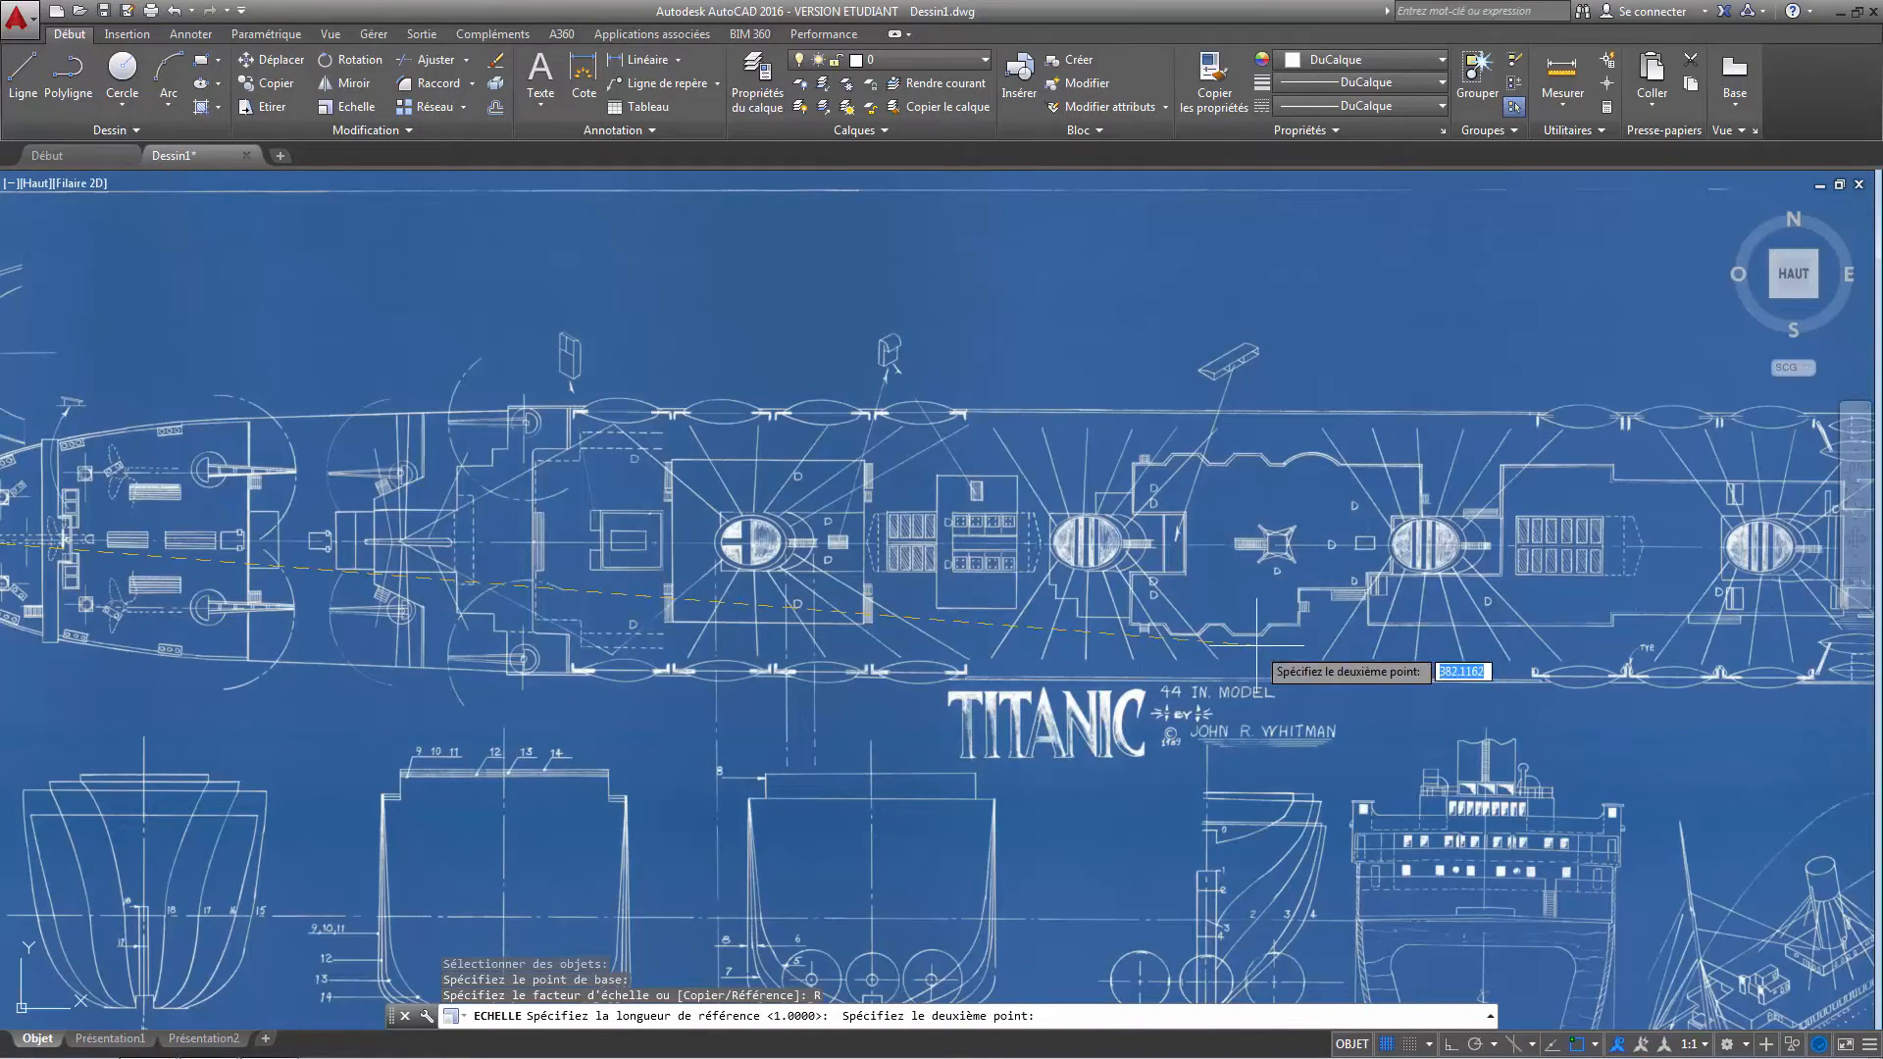
{"action": "middle_click_drag", "start_coordinate": [1287, 594], "coordinate": [1286, 593]}
{"action": "middle_click_drag", "start_coordinate": [496, 561], "coordinate": [272, 556]}
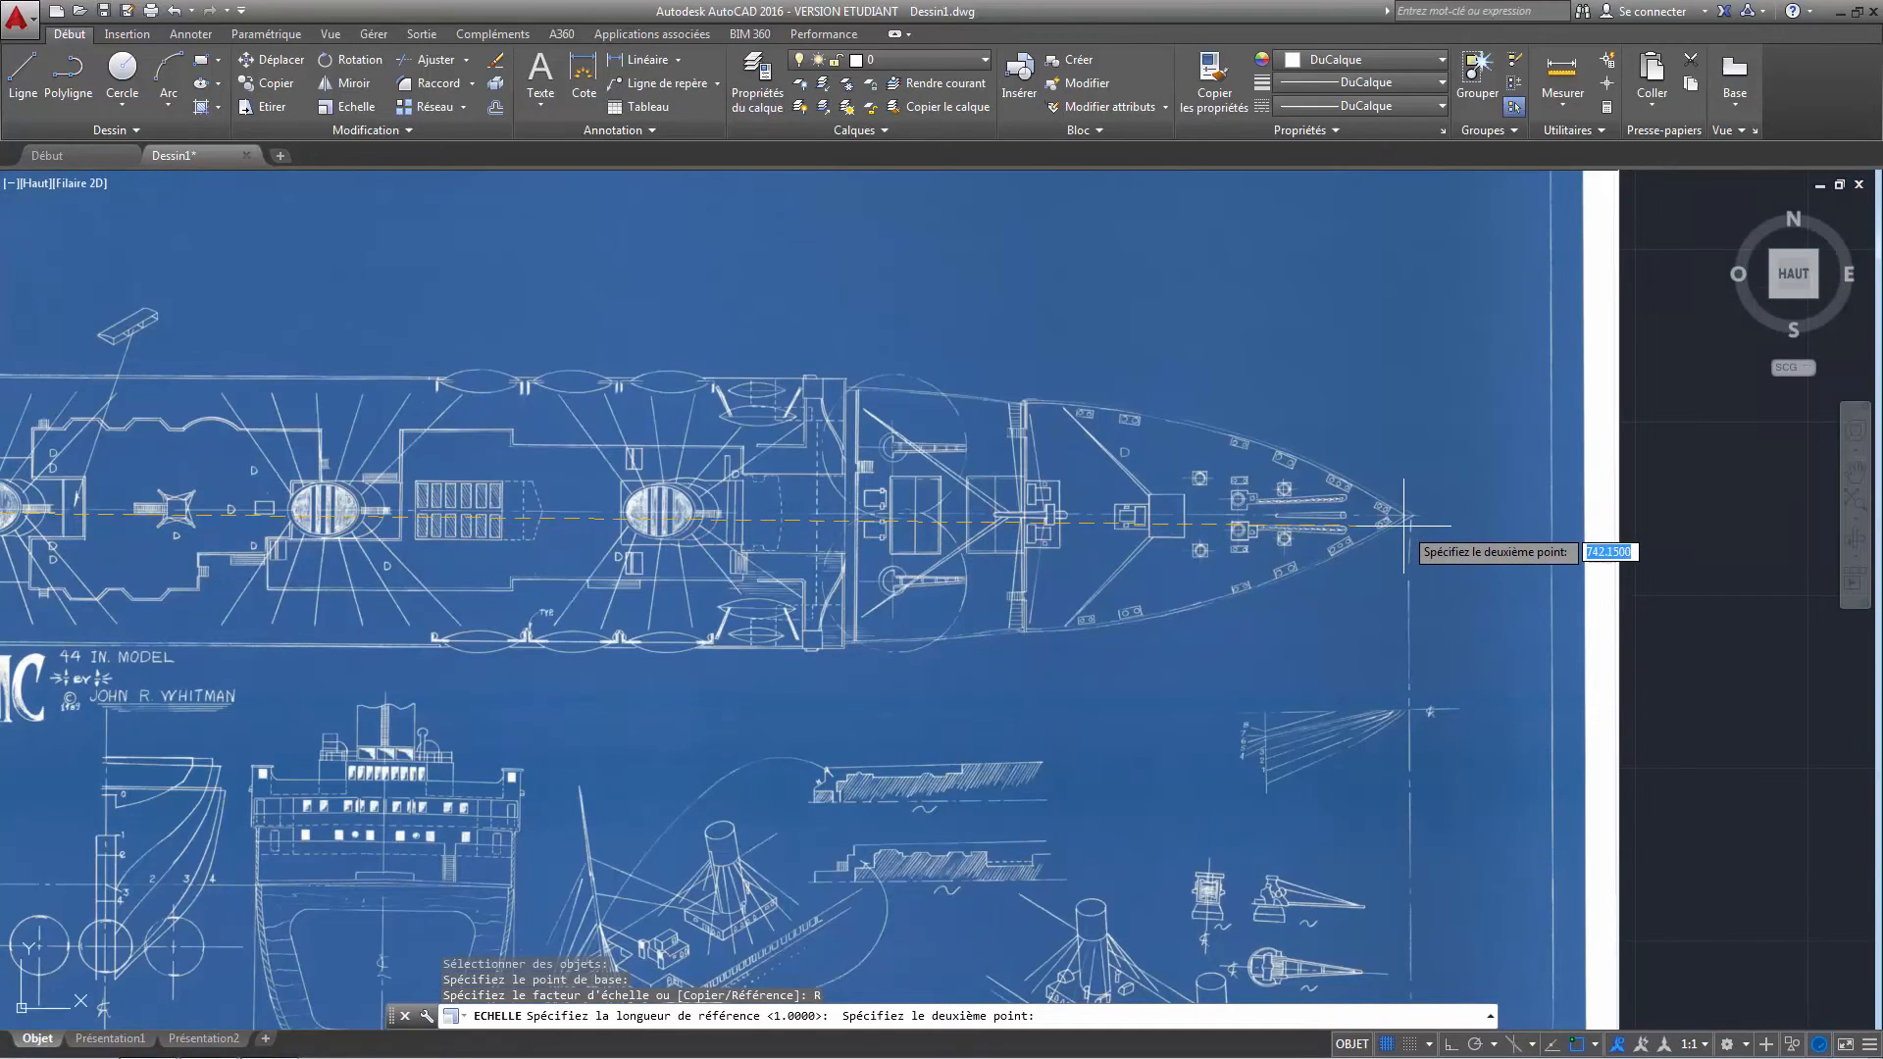
{"action": "scroll", "coordinate": [1425, 522], "scroll_direction": "up", "scroll_amount": 4}
{"action": "scroll", "coordinate": [1391, 501], "scroll_direction": "up", "scroll_amount": 5}
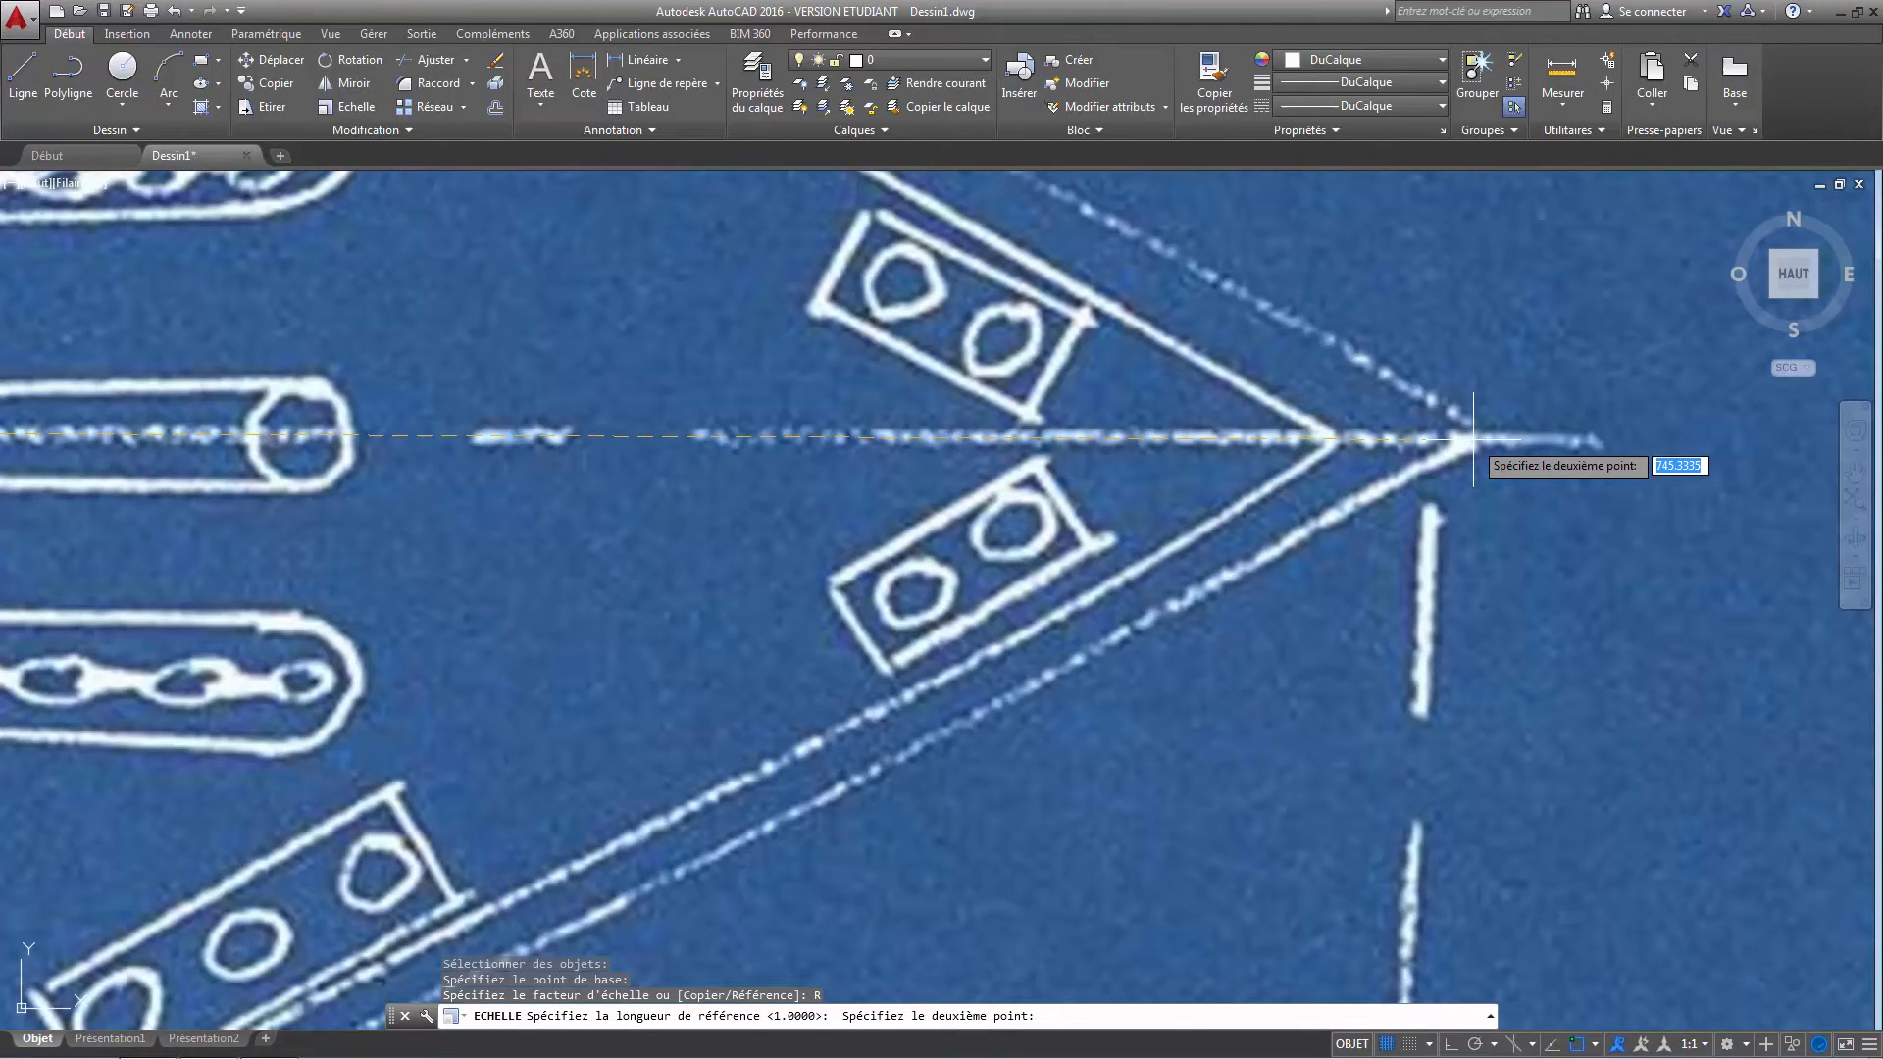
{"action": "left_click", "coordinate": [1473, 438]}
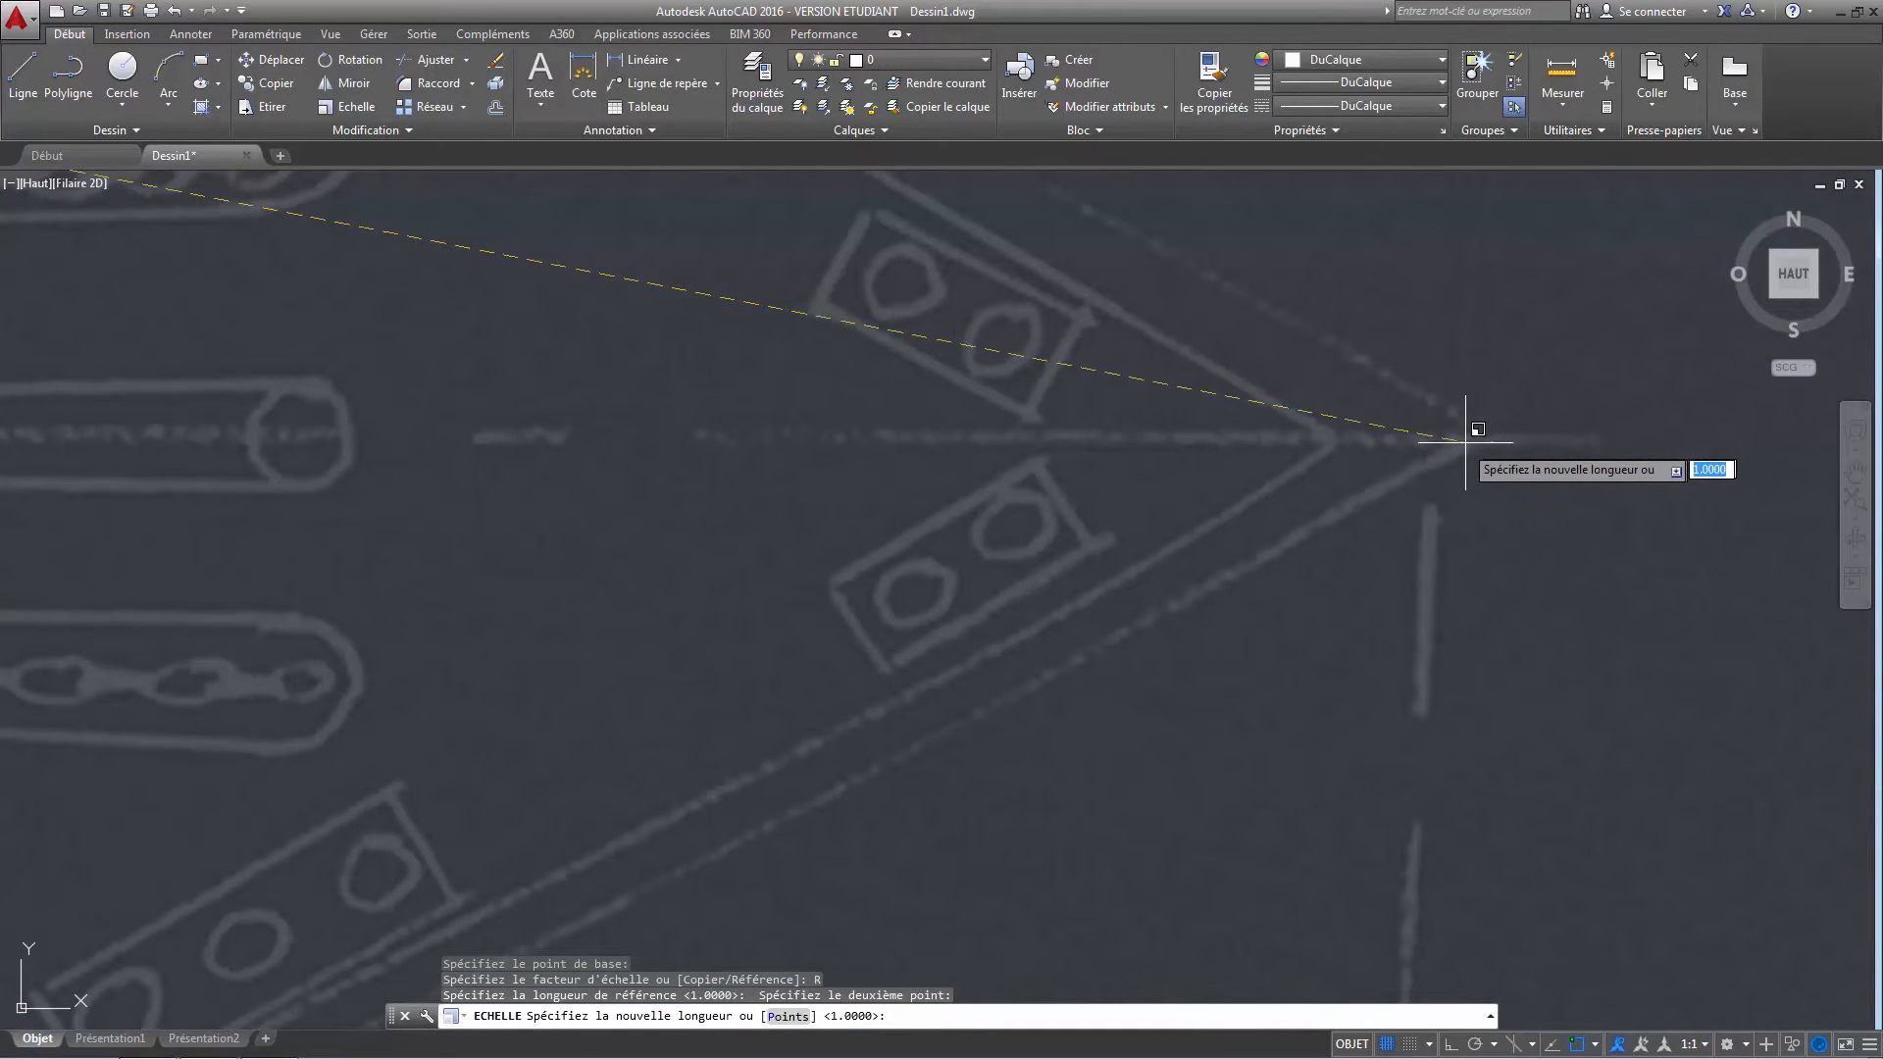
Finish the scaling by reference with a new ship length of 269000.
{"action": "scroll", "coordinate": [1328, 437], "scroll_direction": "up", "scroll_amount": 4}
{"action": "scroll", "coordinate": [1332, 473], "scroll_direction": "down", "scroll_amount": 6}
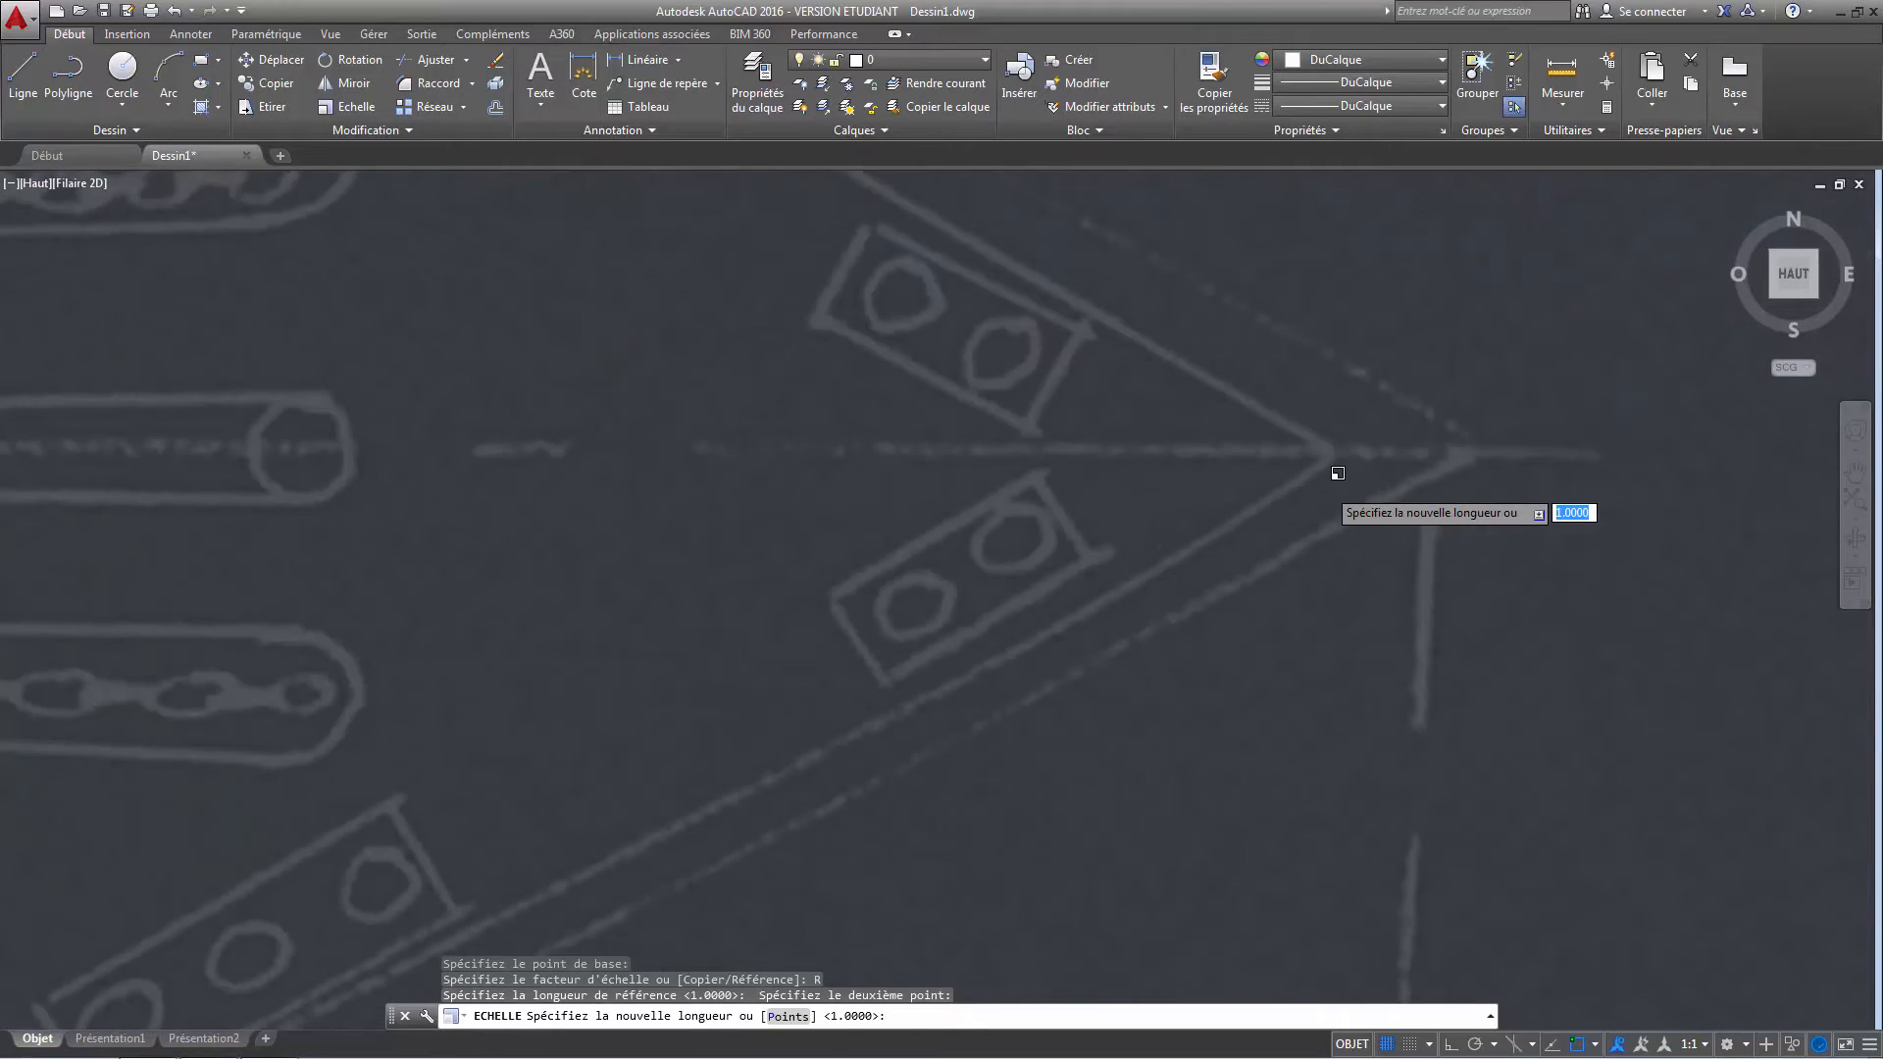
{"action": "scroll", "coordinate": [1329, 487], "scroll_direction": "down", "scroll_amount": 6}
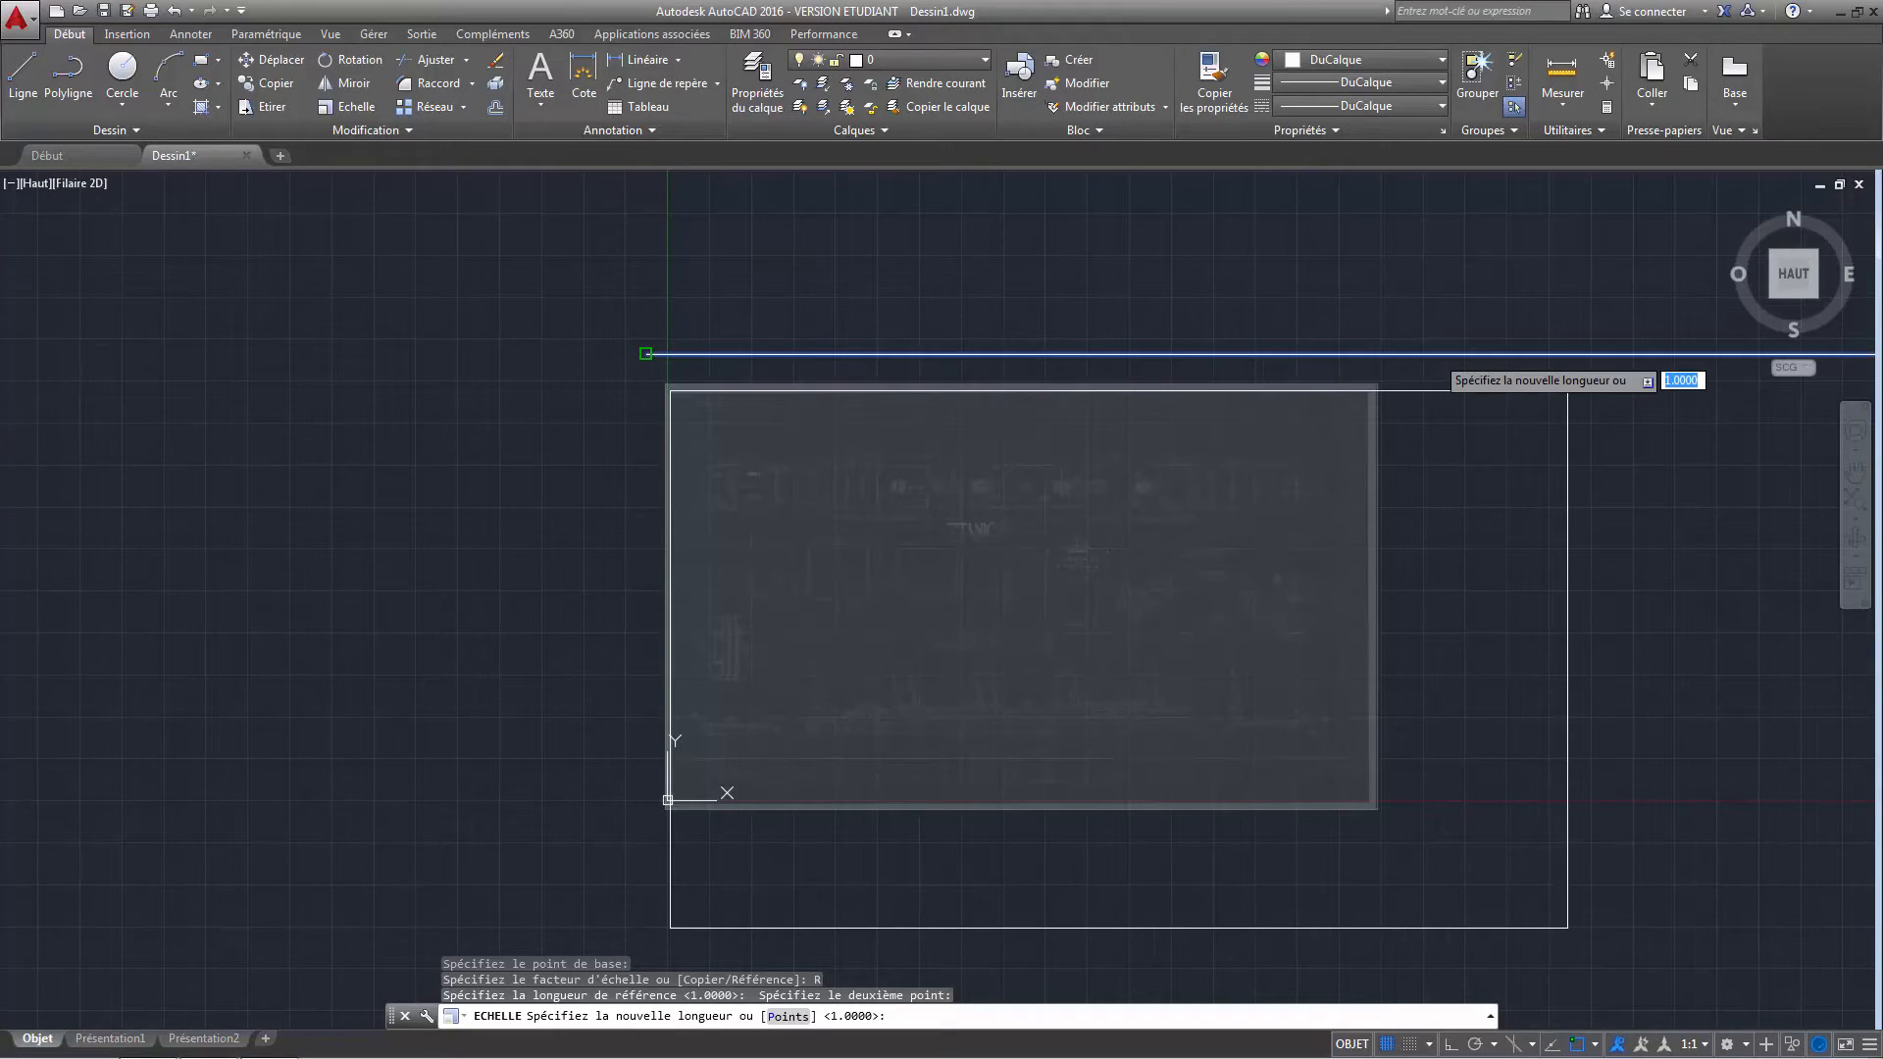
{"action": "type", "text": "269"}
{"action": "key", "text": "Return"}
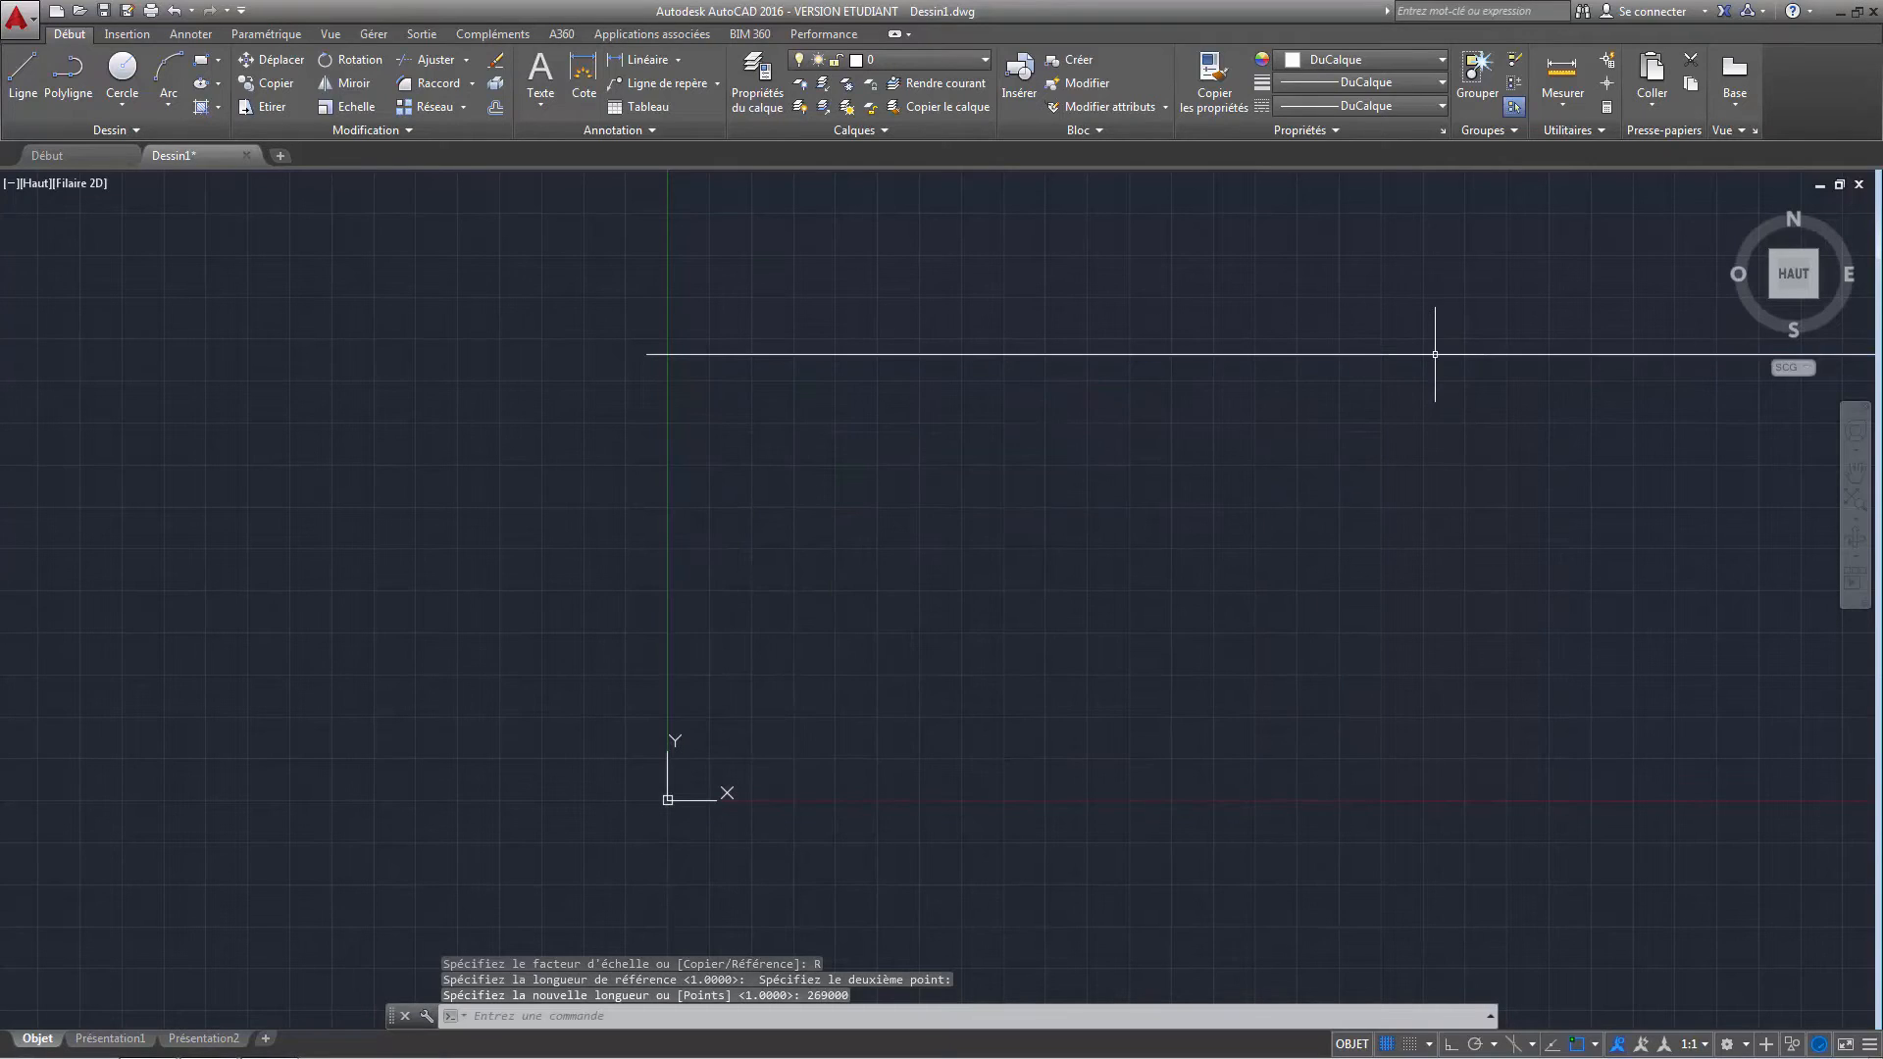
Locate the rescaled blueprint and examine it as a whole next to the 269000-unit line.
{"action": "scroll", "coordinate": [1505, 579], "scroll_direction": "down", "scroll_amount": 5}
{"action": "mouse_move", "coordinate": [1442, 583]}
{"action": "middle_mouse_down"}
{"action": "mouse_move", "coordinate": [1051, 571]}
{"action": "mouse_move", "coordinate": [1177, 609]}
{"action": "mouse_move", "coordinate": [1237, 601]}
{"action": "middle_mouse_up"}
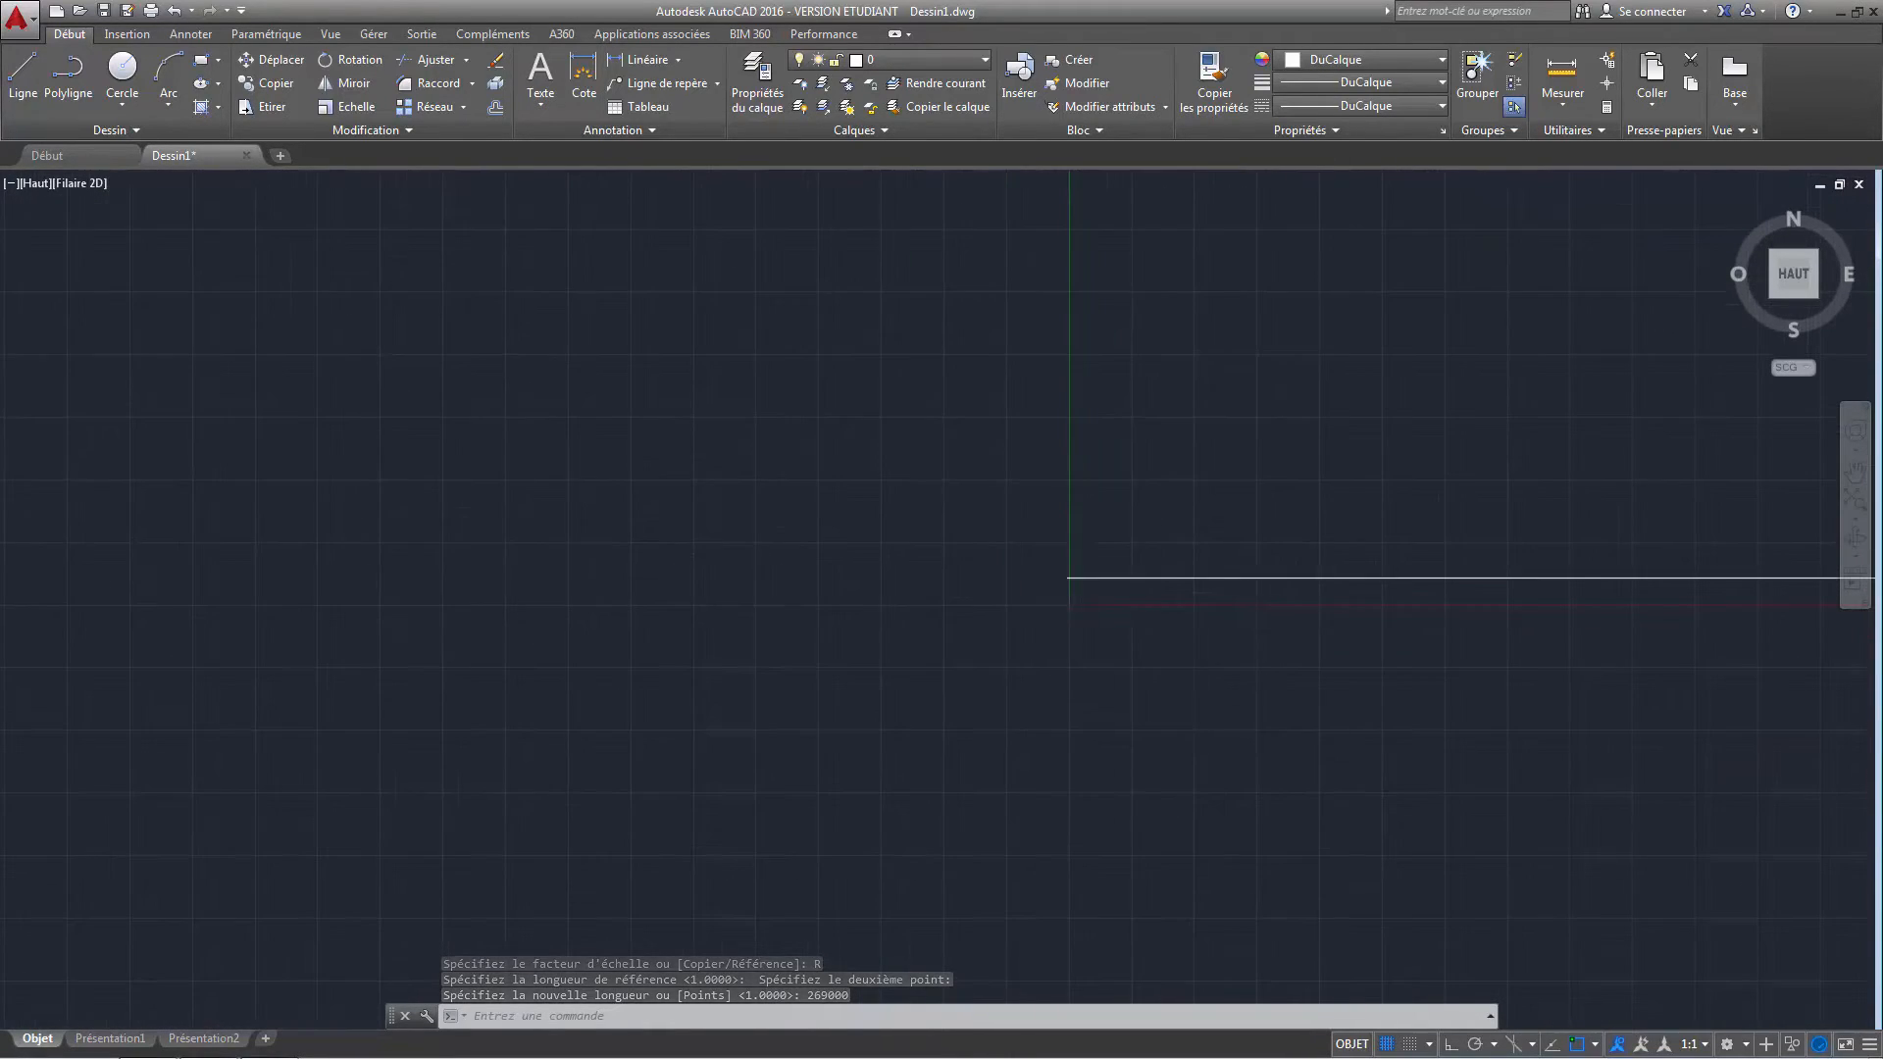
{"action": "scroll", "coordinate": [1553, 636], "scroll_direction": "up", "scroll_amount": 2}
{"action": "middle_click_drag", "start_coordinate": [1556, 638], "coordinate": [900, 509]}
{"action": "scroll", "coordinate": [1009, 535], "scroll_direction": "down", "scroll_amount": 3}
{"action": "scroll", "coordinate": [1124, 611], "scroll_direction": "down", "scroll_amount": 3}
{"action": "scroll", "coordinate": [1258, 670], "scroll_direction": "down", "scroll_amount": 3}
{"action": "scroll", "coordinate": [1480, 685], "scroll_direction": "down", "scroll_amount": 4}
{"action": "middle_click_drag", "start_coordinate": [1480, 686], "coordinate": [990, 578]}
{"action": "scroll", "coordinate": [956, 628], "scroll_direction": "up", "scroll_amount": 5}
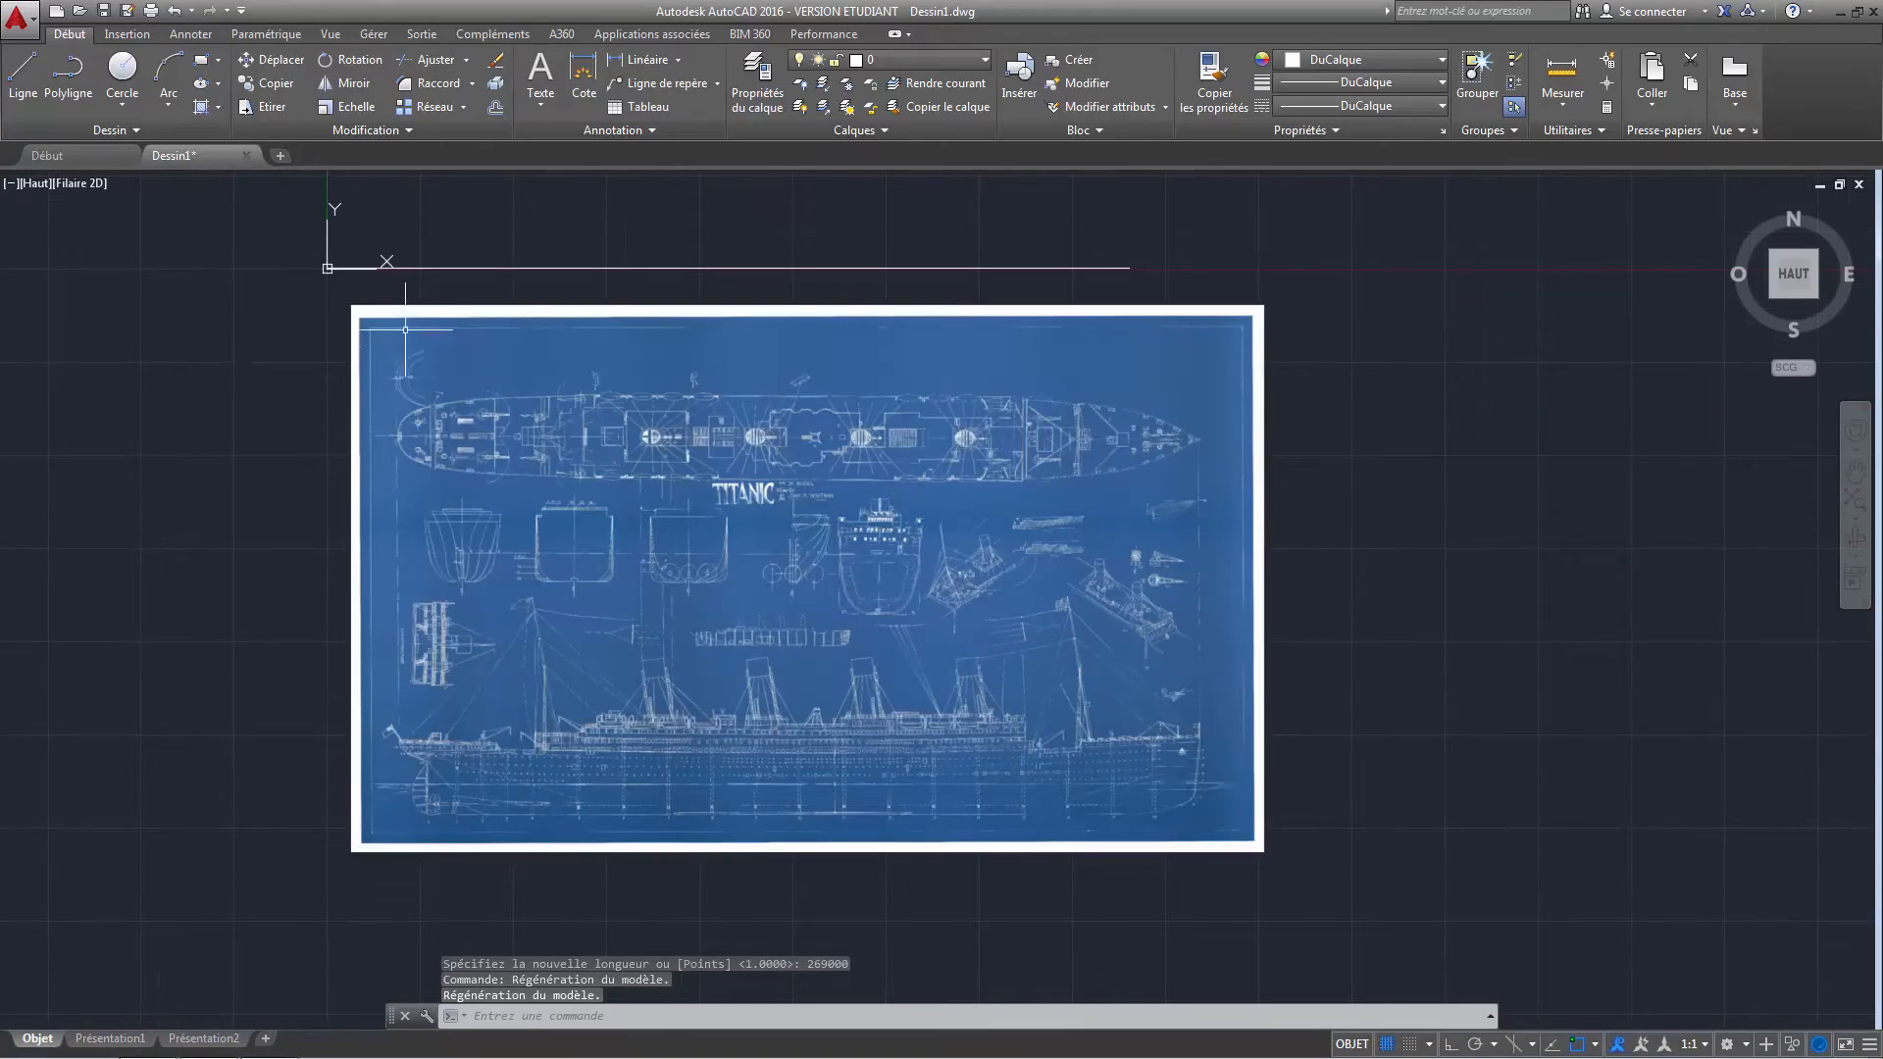
{"action": "scroll", "coordinate": [908, 755], "scroll_direction": "up", "scroll_amount": 4}
{"action": "scroll", "coordinate": [889, 755], "scroll_direction": "down", "scroll_amount": 5}
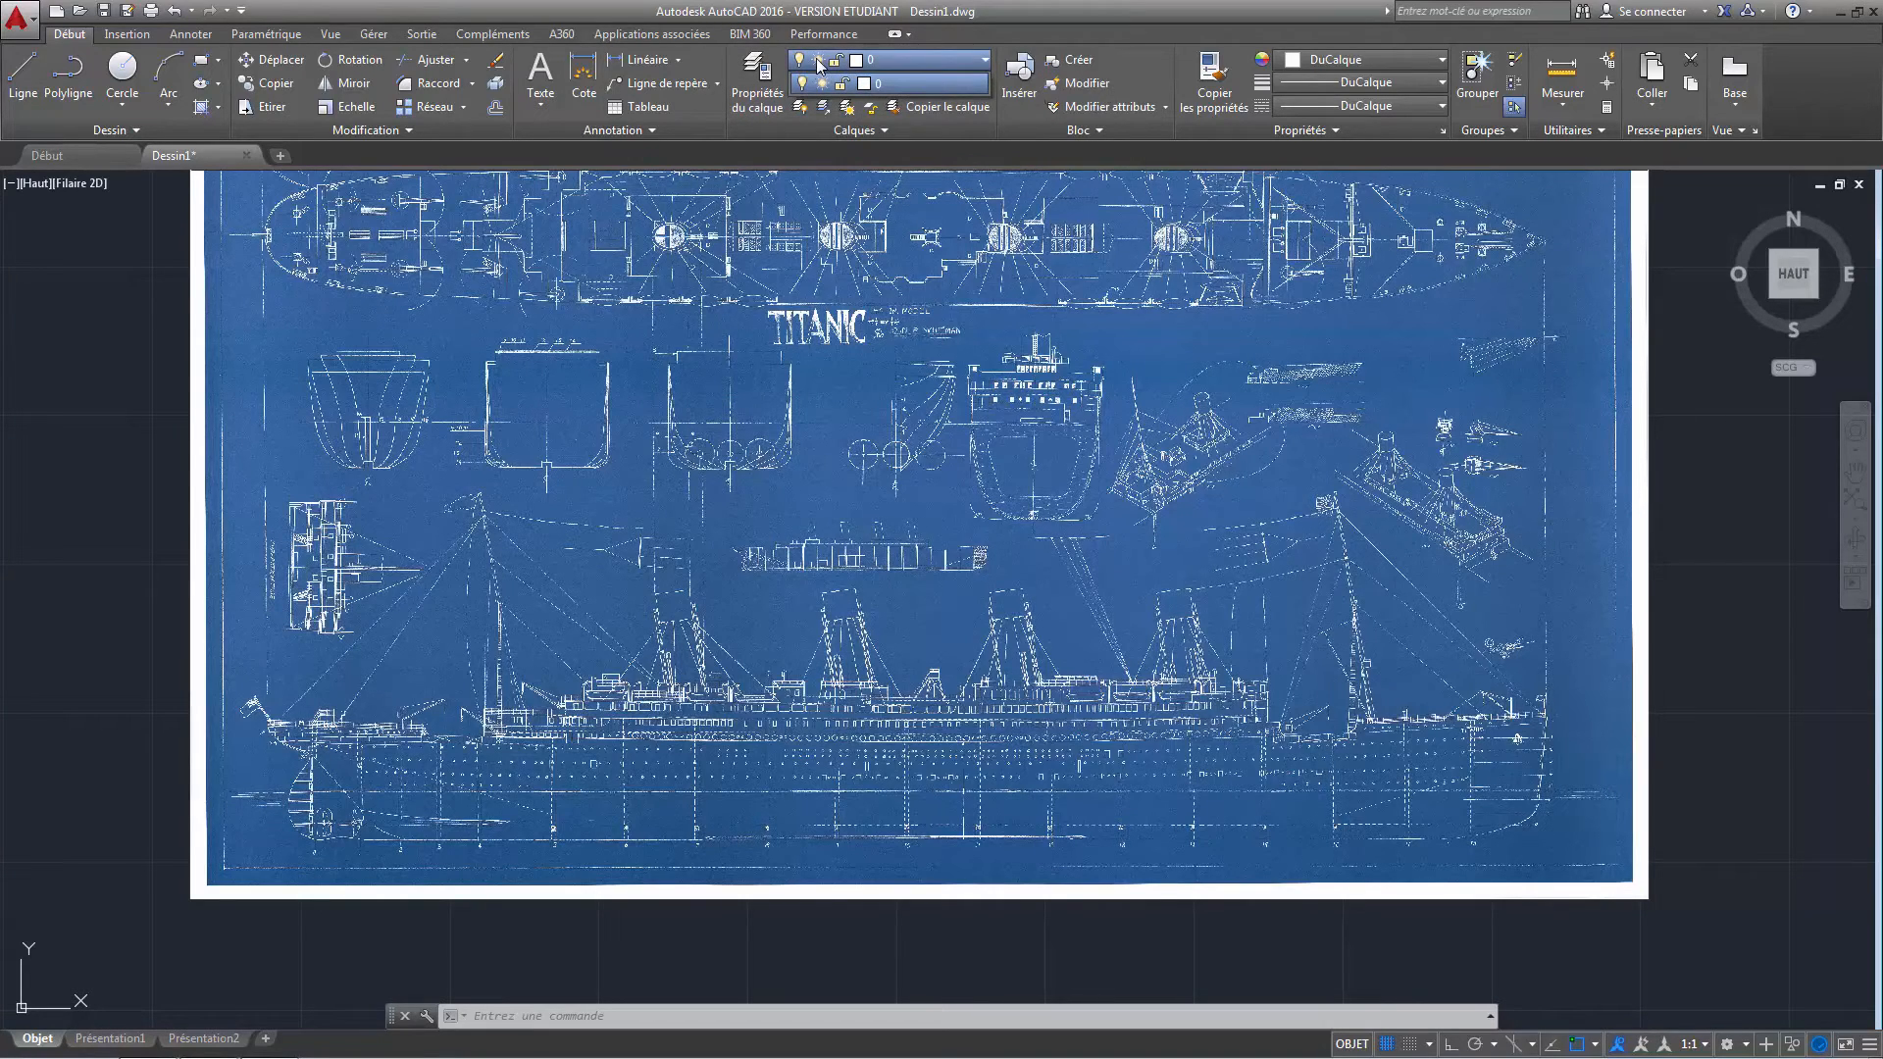
Try to freeze the current layer 0 and dismiss the message.
{"action": "left_click", "coordinate": [824, 84]}
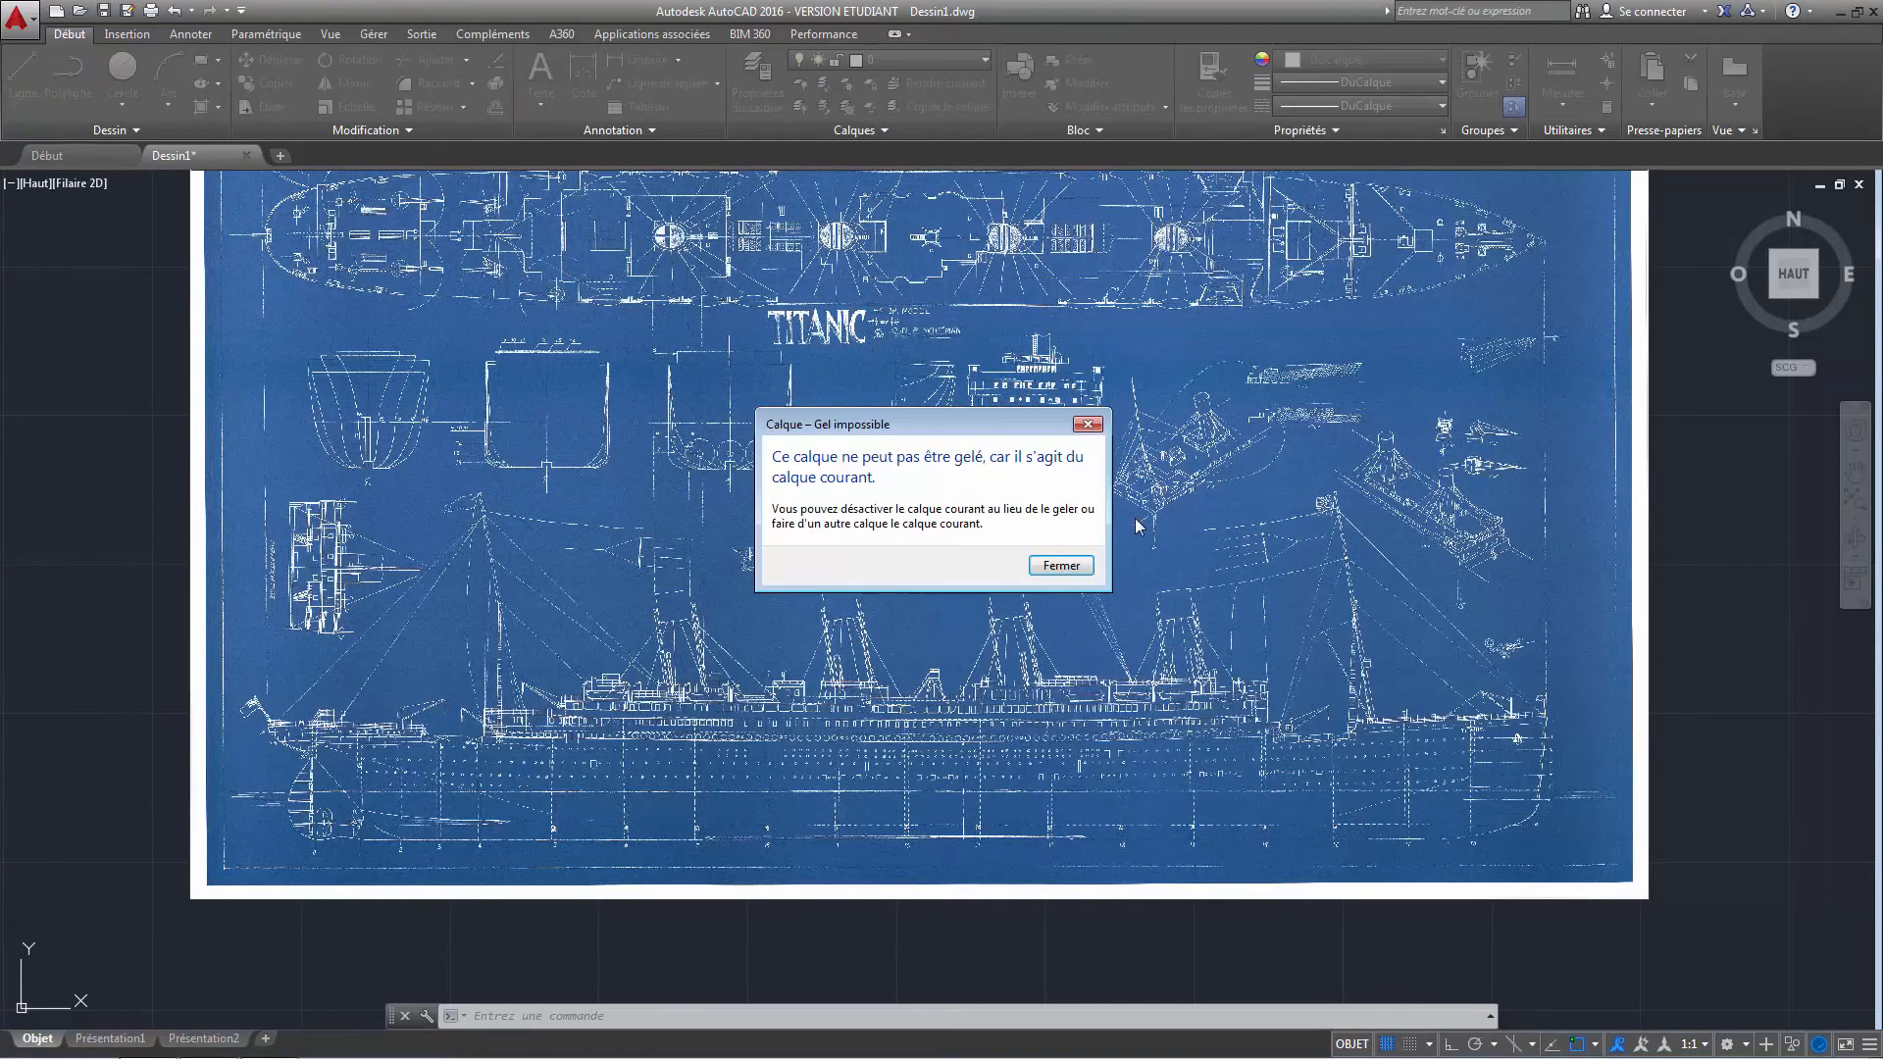
{"action": "left_click", "coordinate": [1059, 566]}
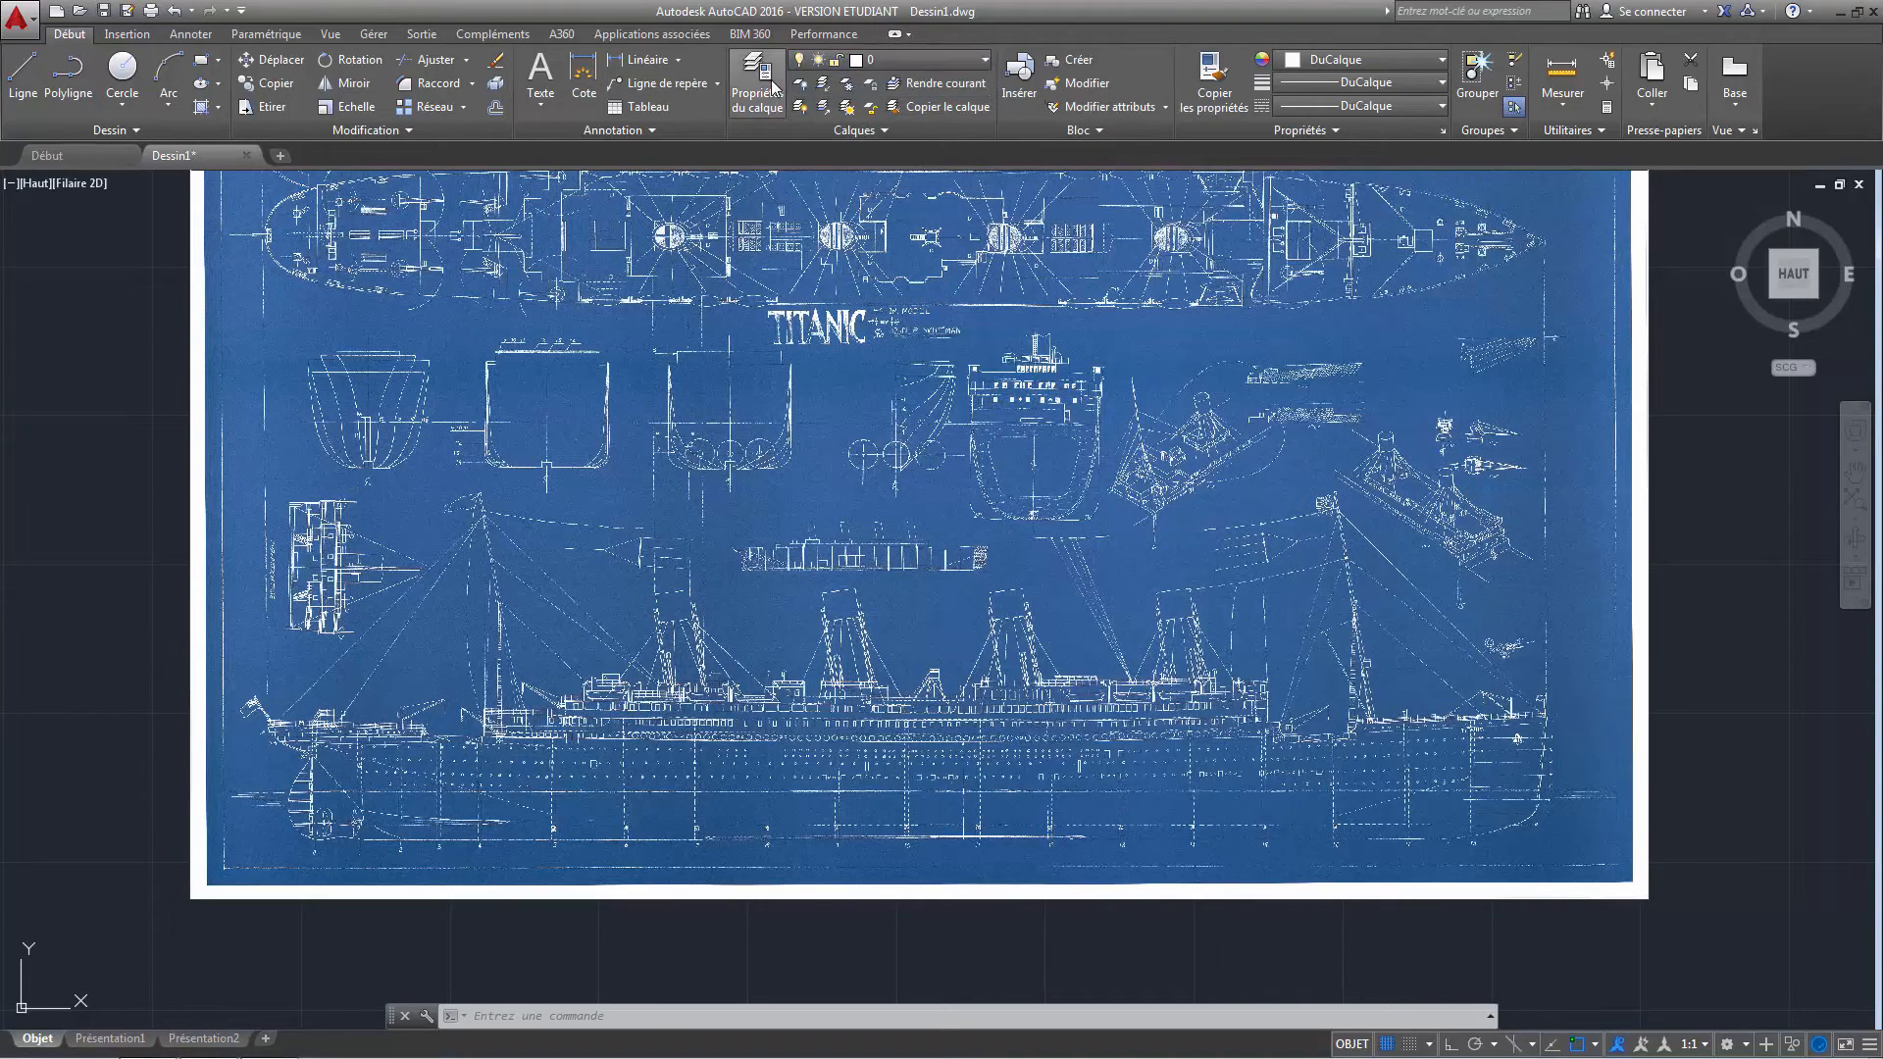
Create a new layer with the default name and make it the current layer instead of layer 0.
{"action": "left_click", "coordinate": [761, 110]}
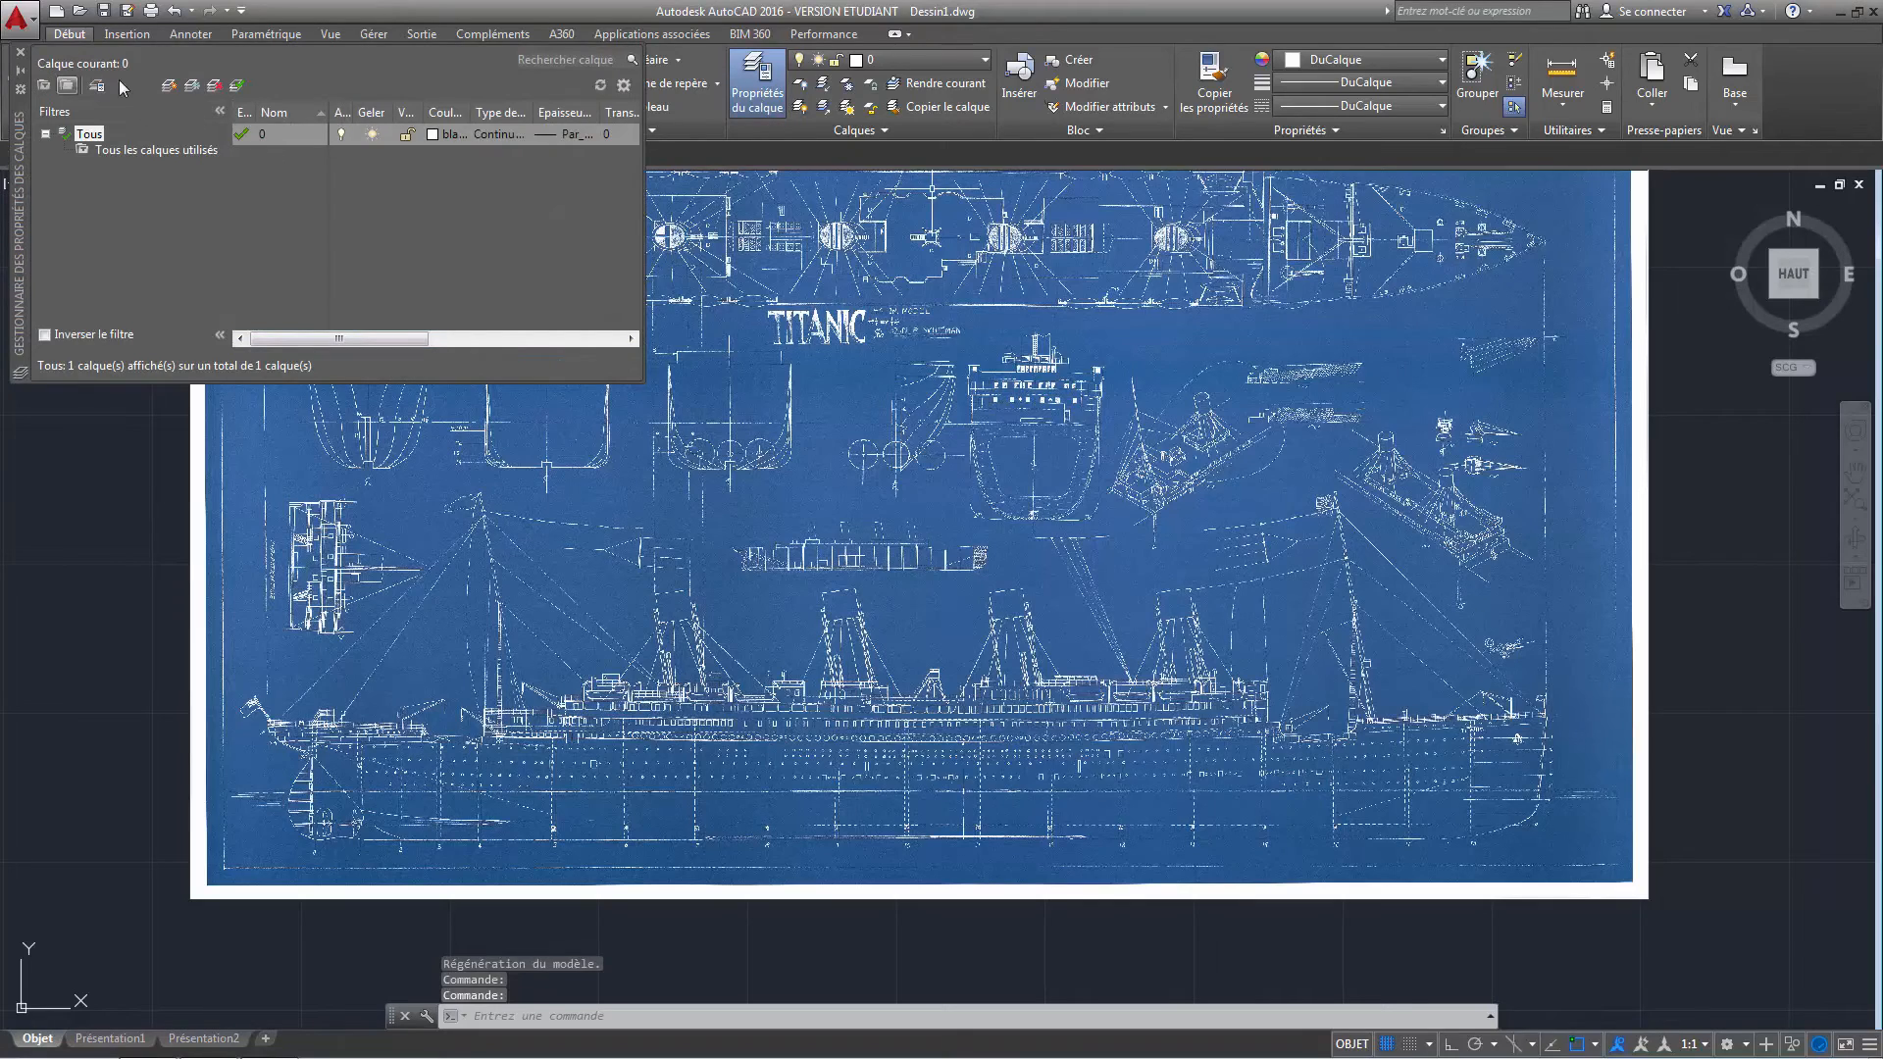
{"action": "left_click", "coordinate": [191, 87]}
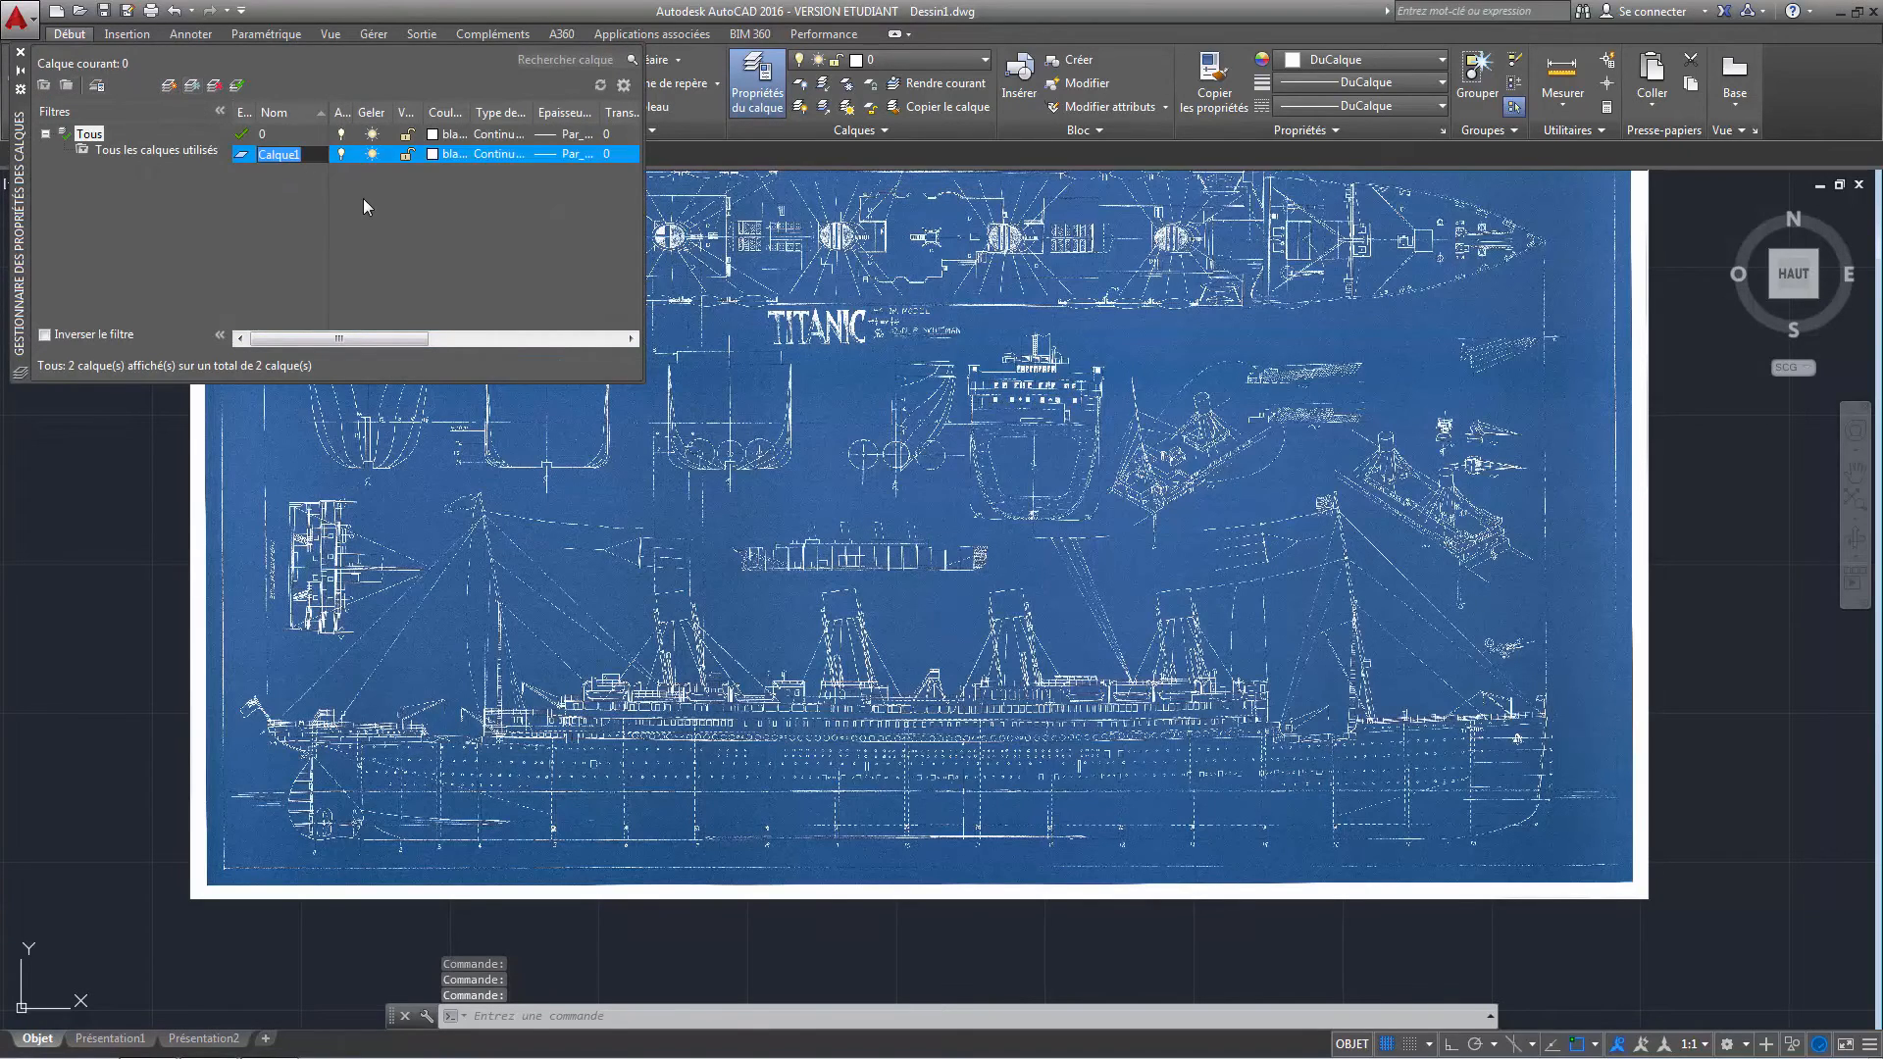
{"action": "left_click", "coordinate": [371, 135]}
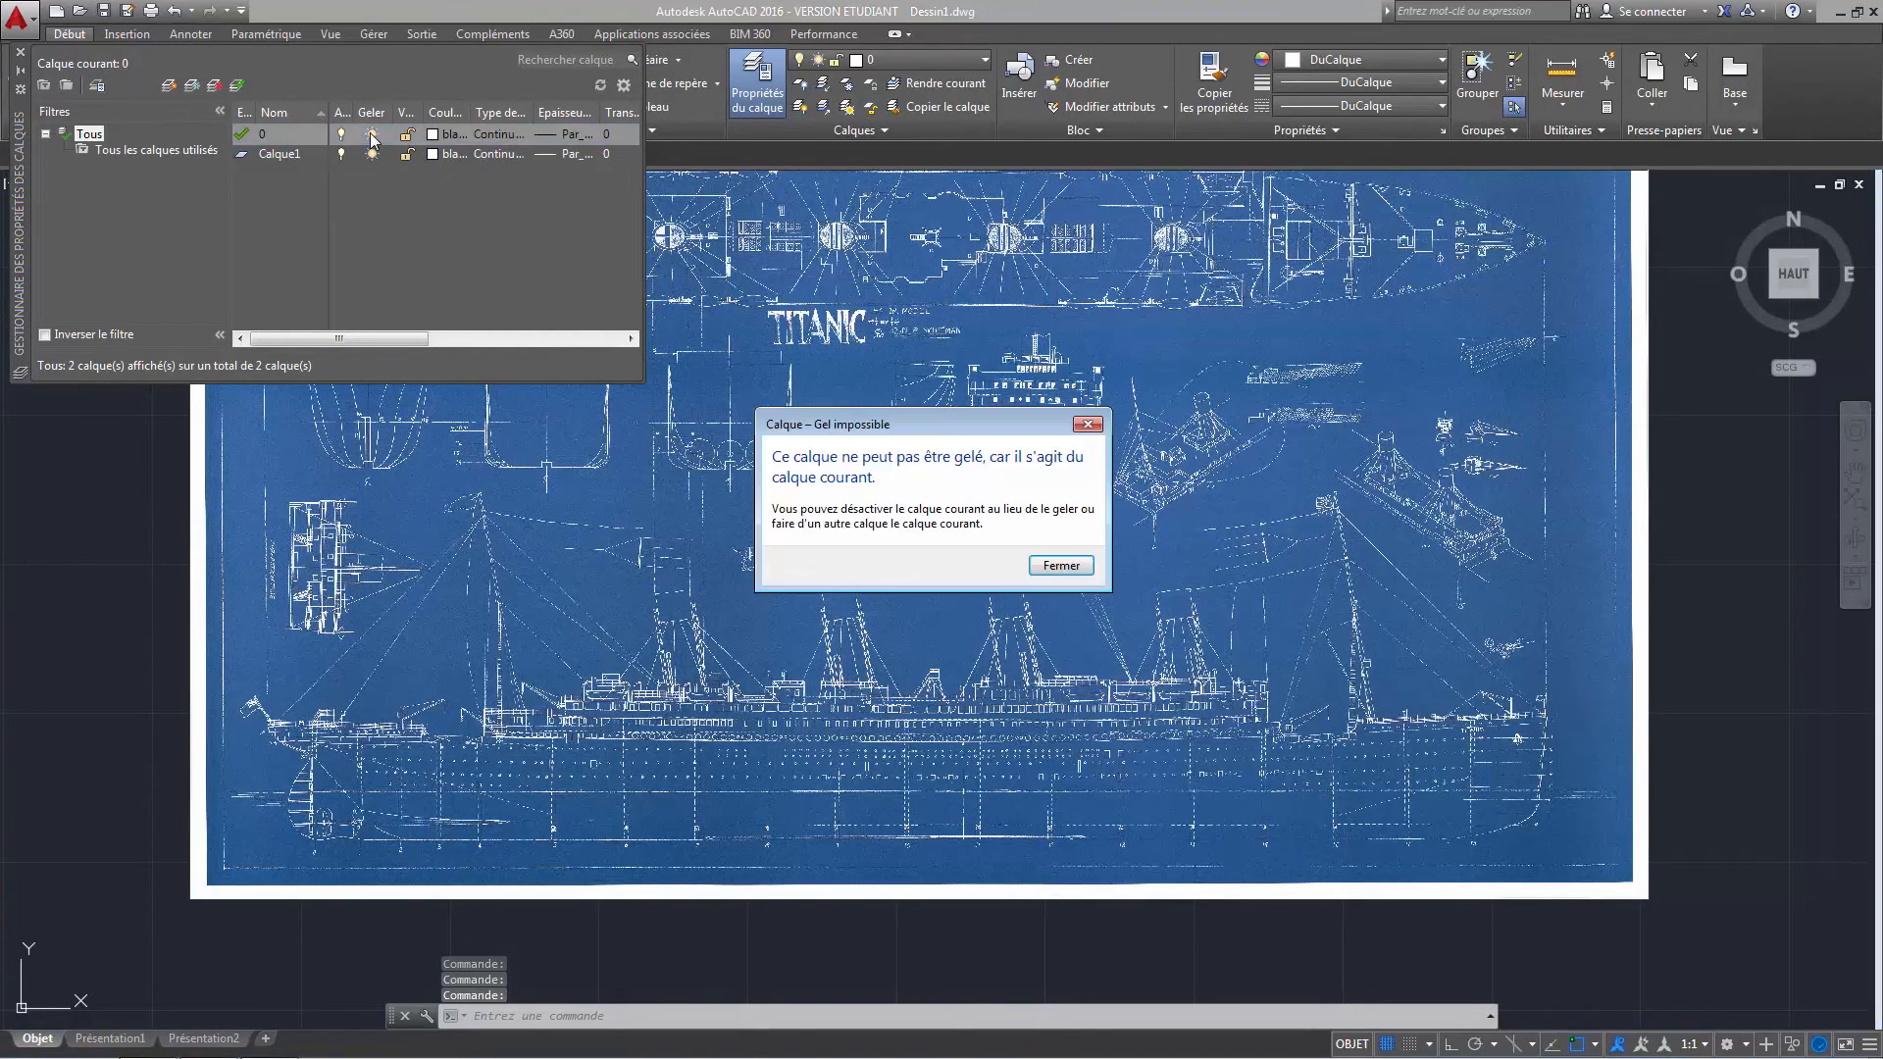
{"action": "left_click", "coordinate": [1062, 565]}
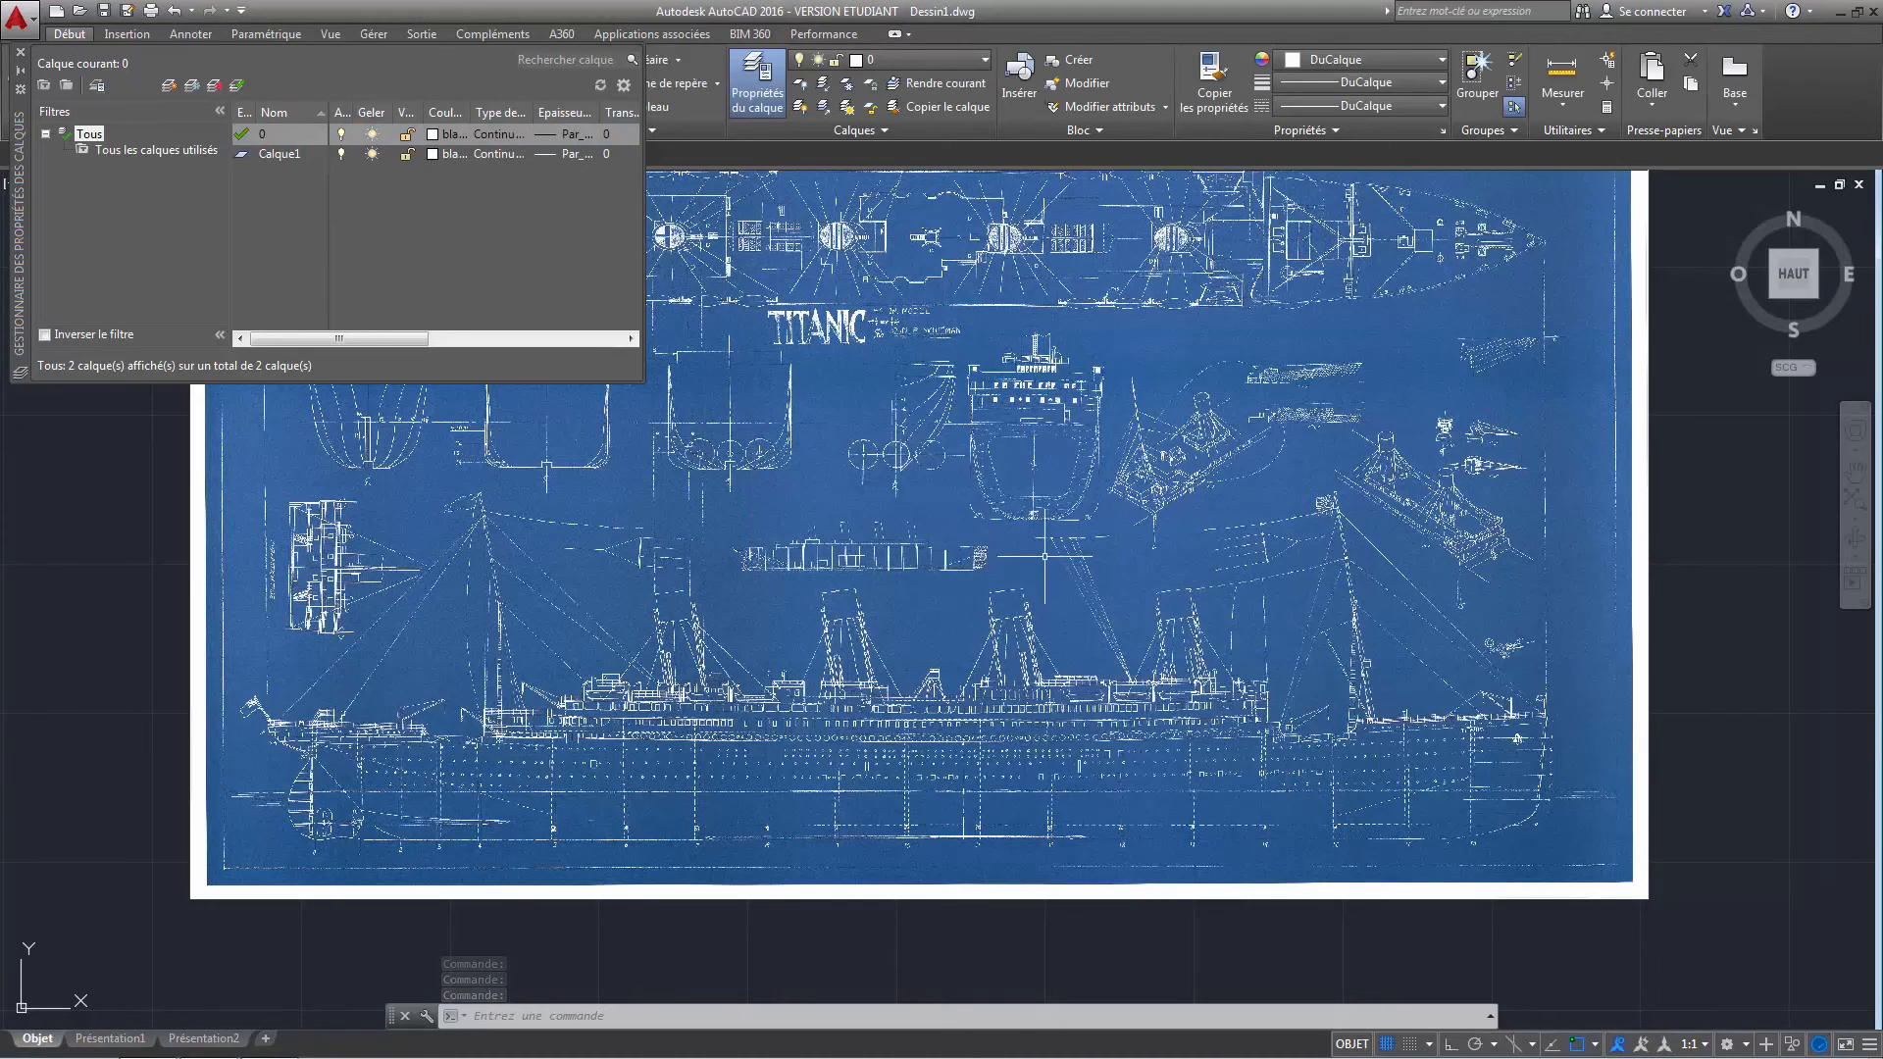
{"action": "left_click", "coordinate": [275, 153]}
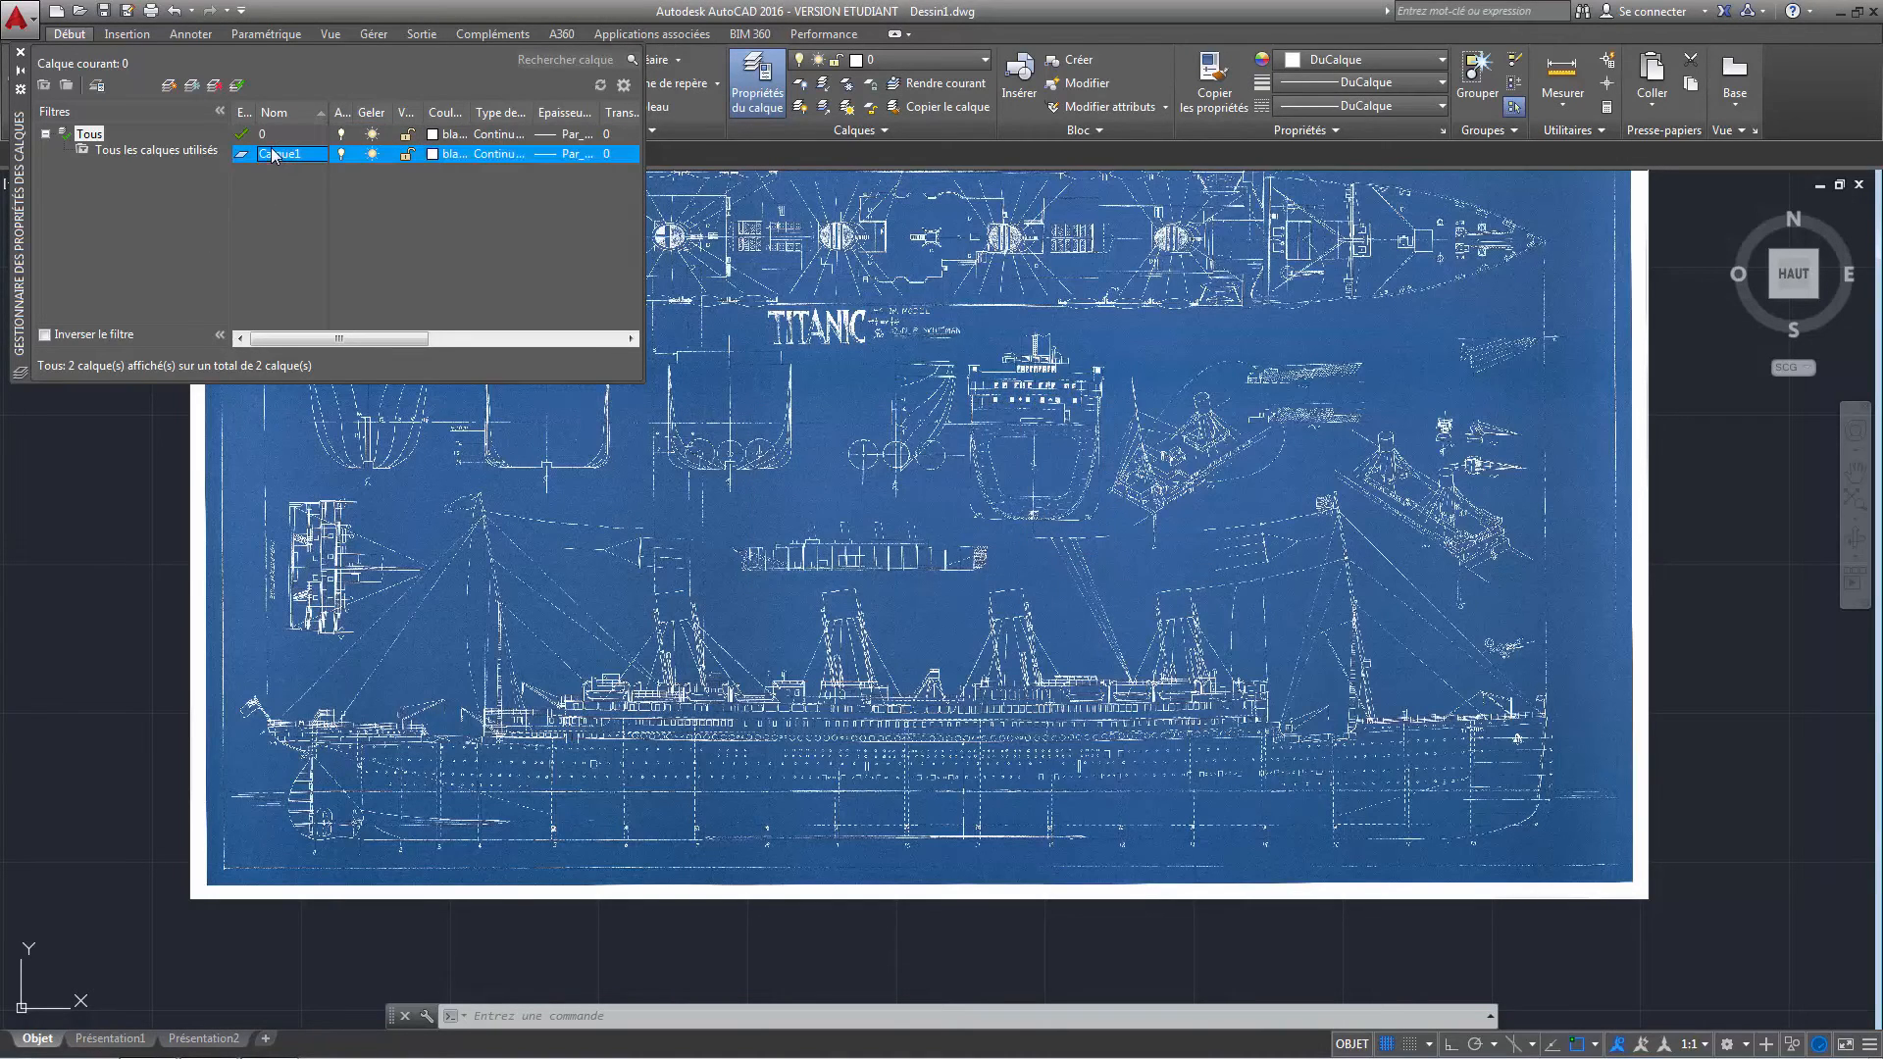
{"action": "left_click", "coordinate": [237, 86]}
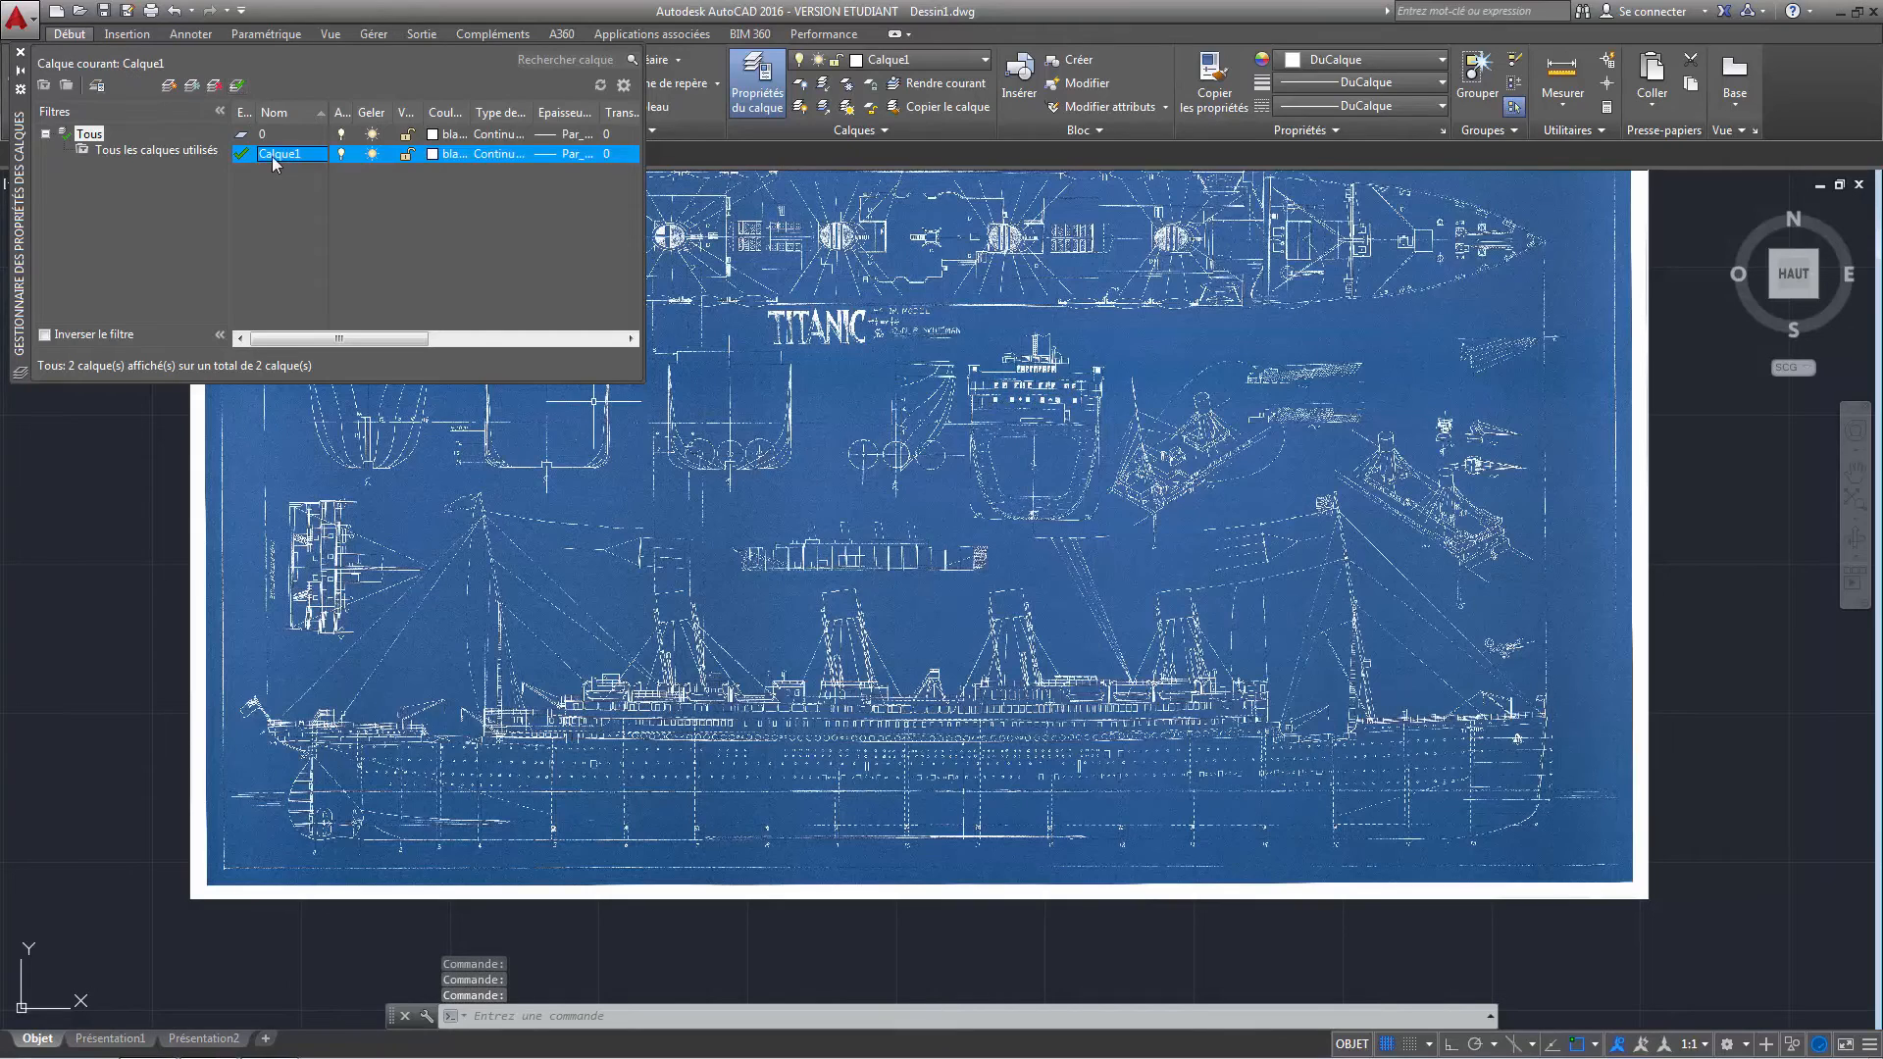
Freeze layer 0 with the blueprint on it, thaw it again, and close the layer manager.
{"action": "left_click", "coordinate": [370, 135]}
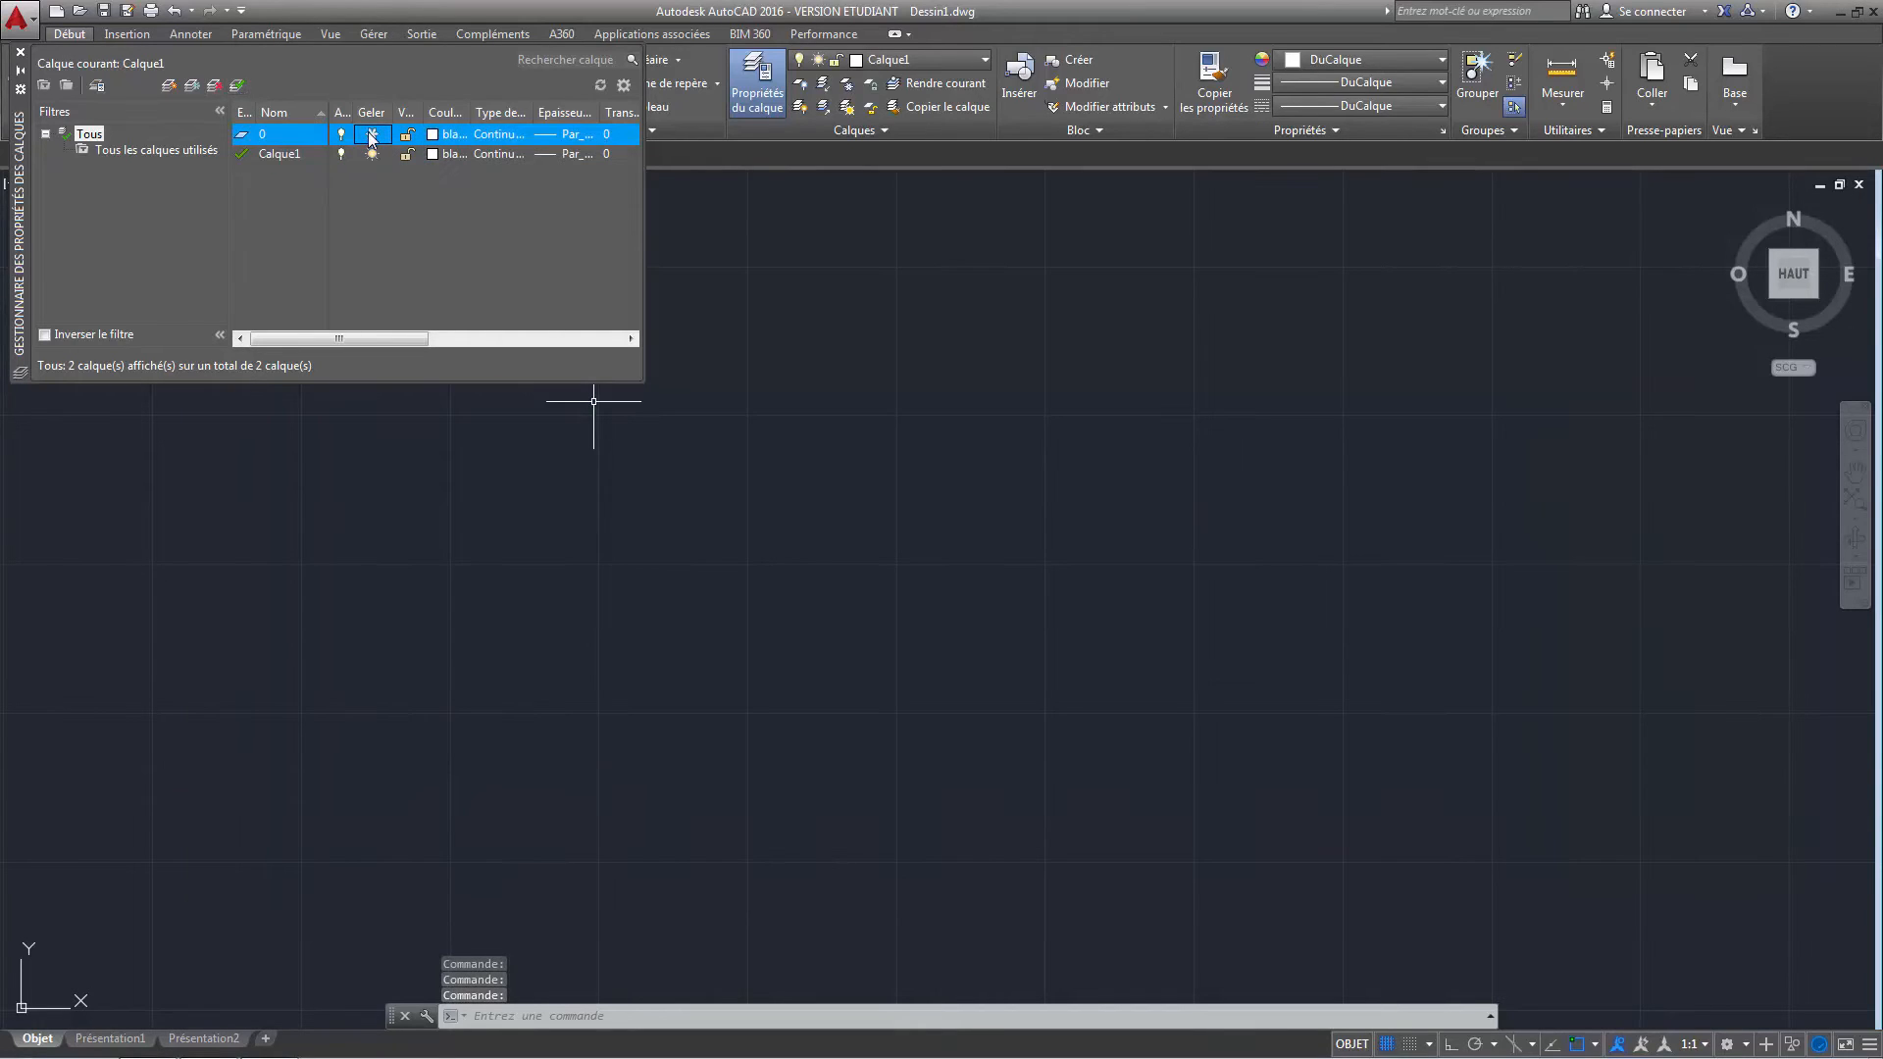
{"action": "left_click", "coordinate": [371, 135]}
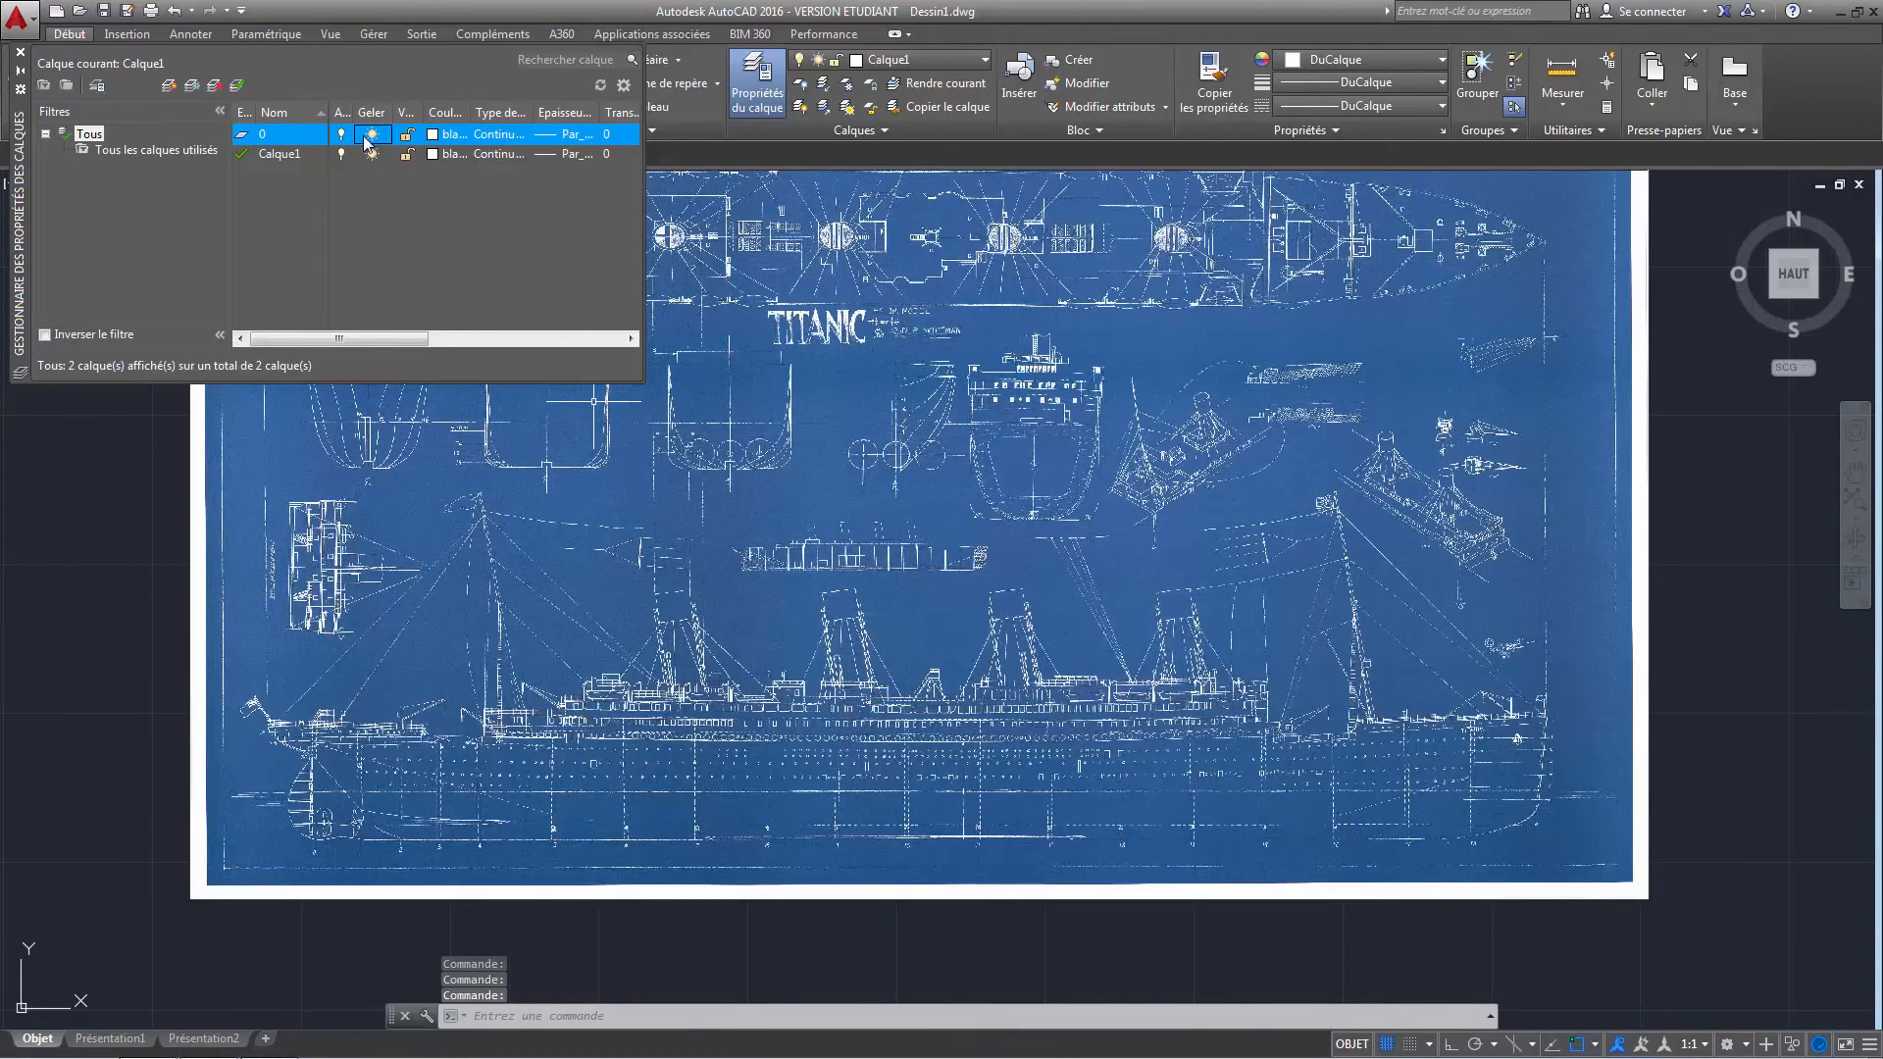
{"action": "left_click", "coordinate": [20, 52]}
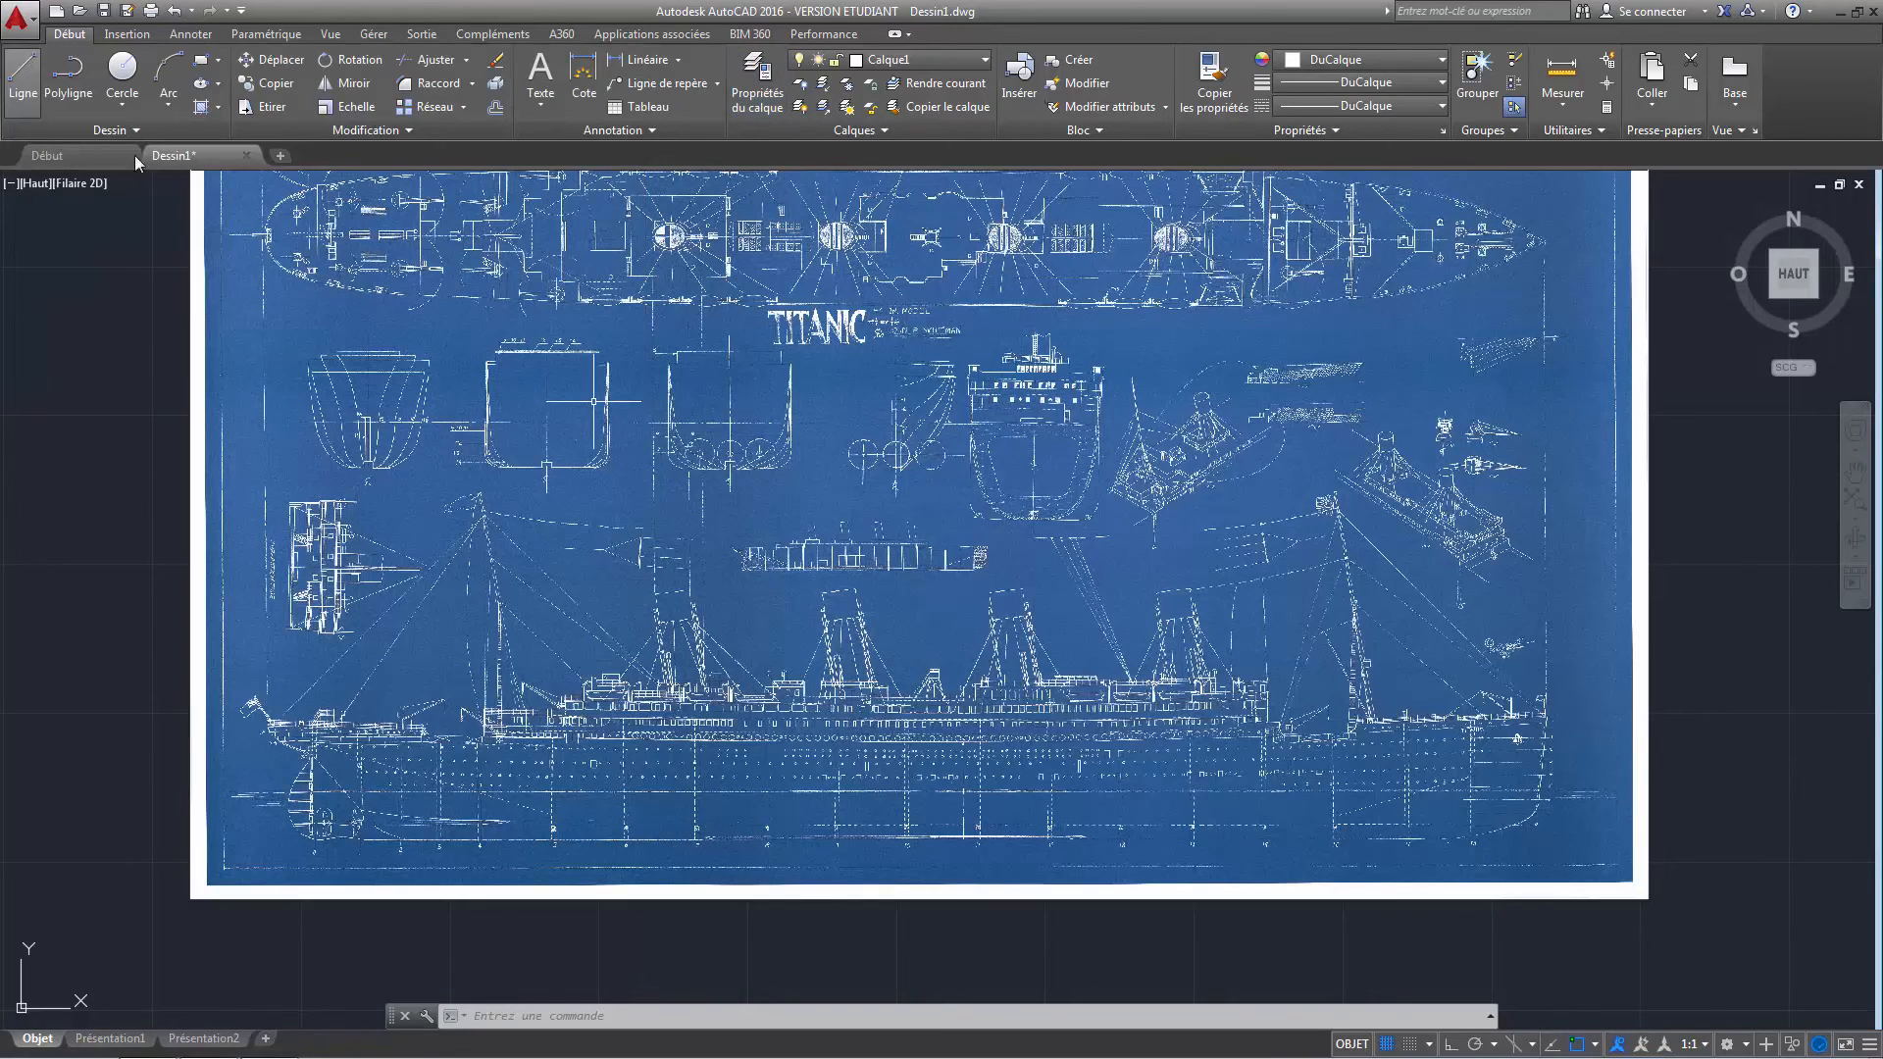
Adjust the blueprint image to a brightness of 18, a contrast of 63 and a fade of 6.
{"action": "left_click", "coordinate": [1315, 899]}
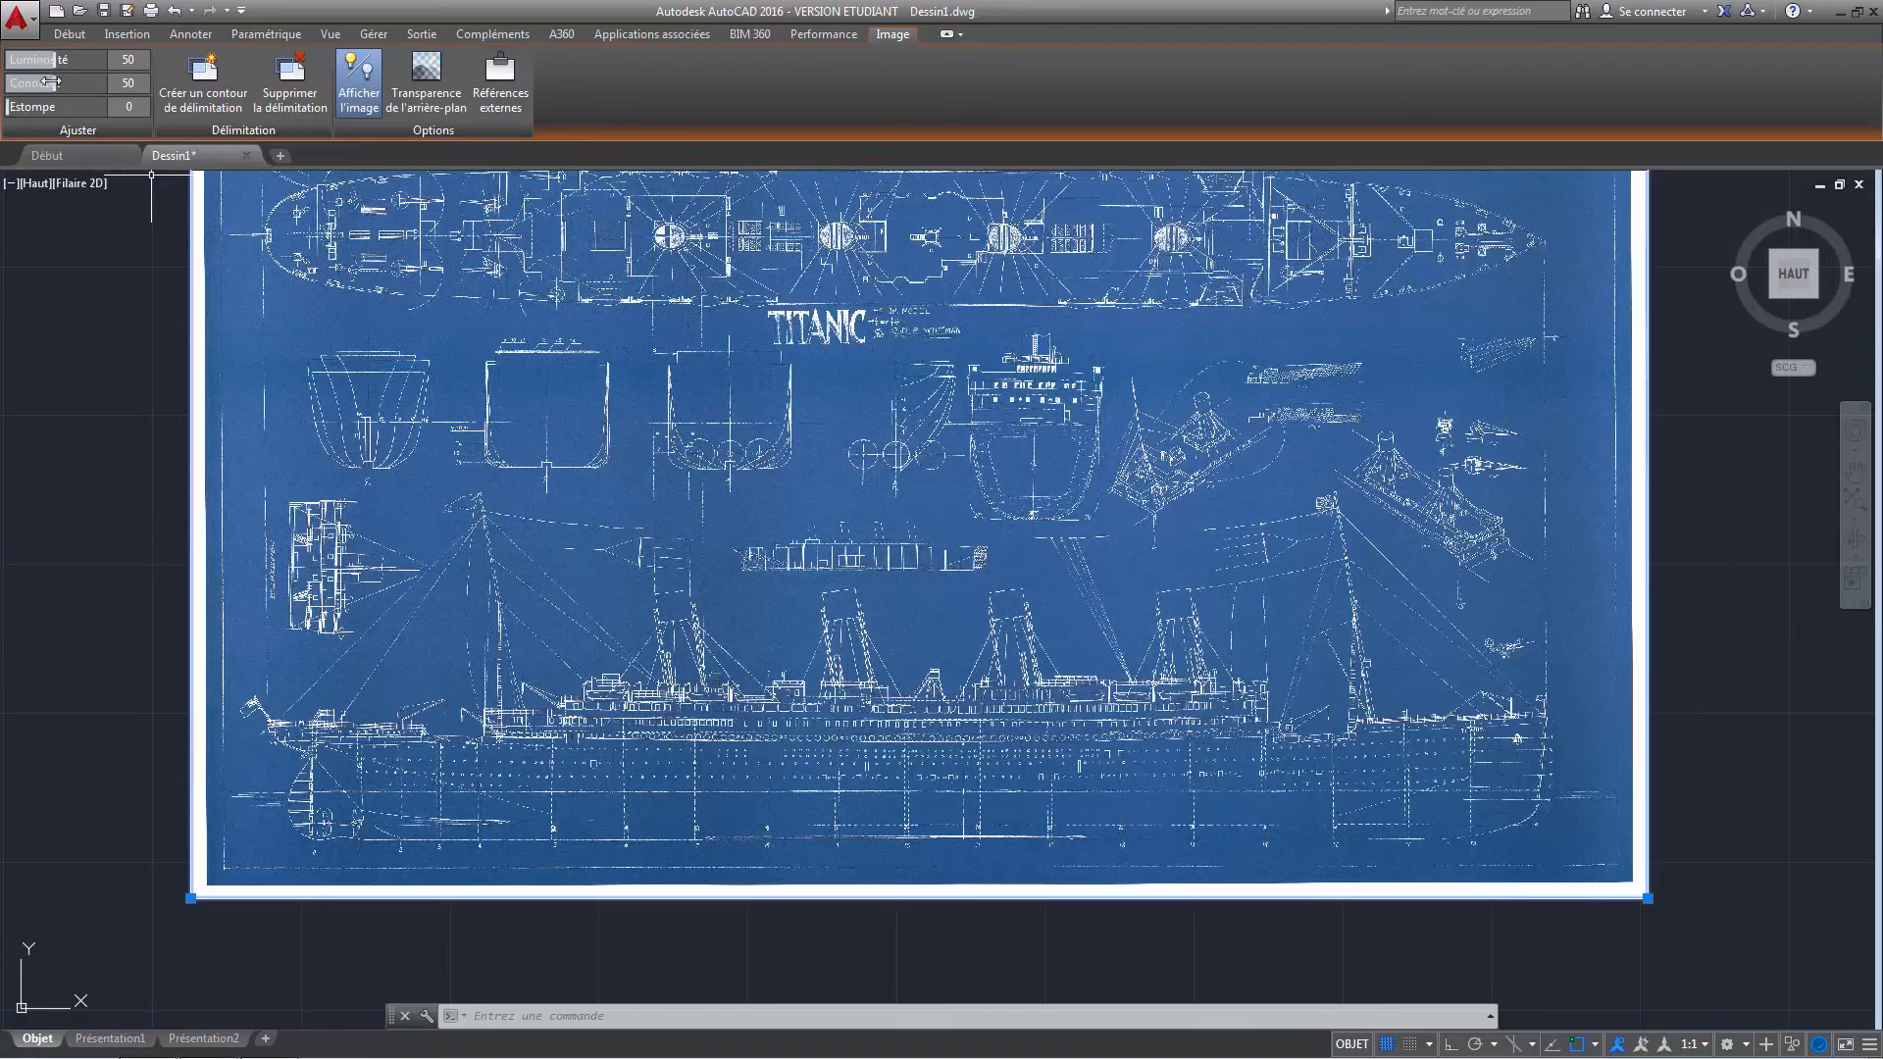
{"action": "mouse_move", "coordinate": [46, 82]}
{"action": "left_mouse_down"}
{"action": "mouse_move", "coordinate": [8, 87]}
{"action": "mouse_move", "coordinate": [59, 84]}
{"action": "mouse_move", "coordinate": [37, 61]}
{"action": "mouse_move", "coordinate": [12, 68]}
{"action": "left_mouse_up"}
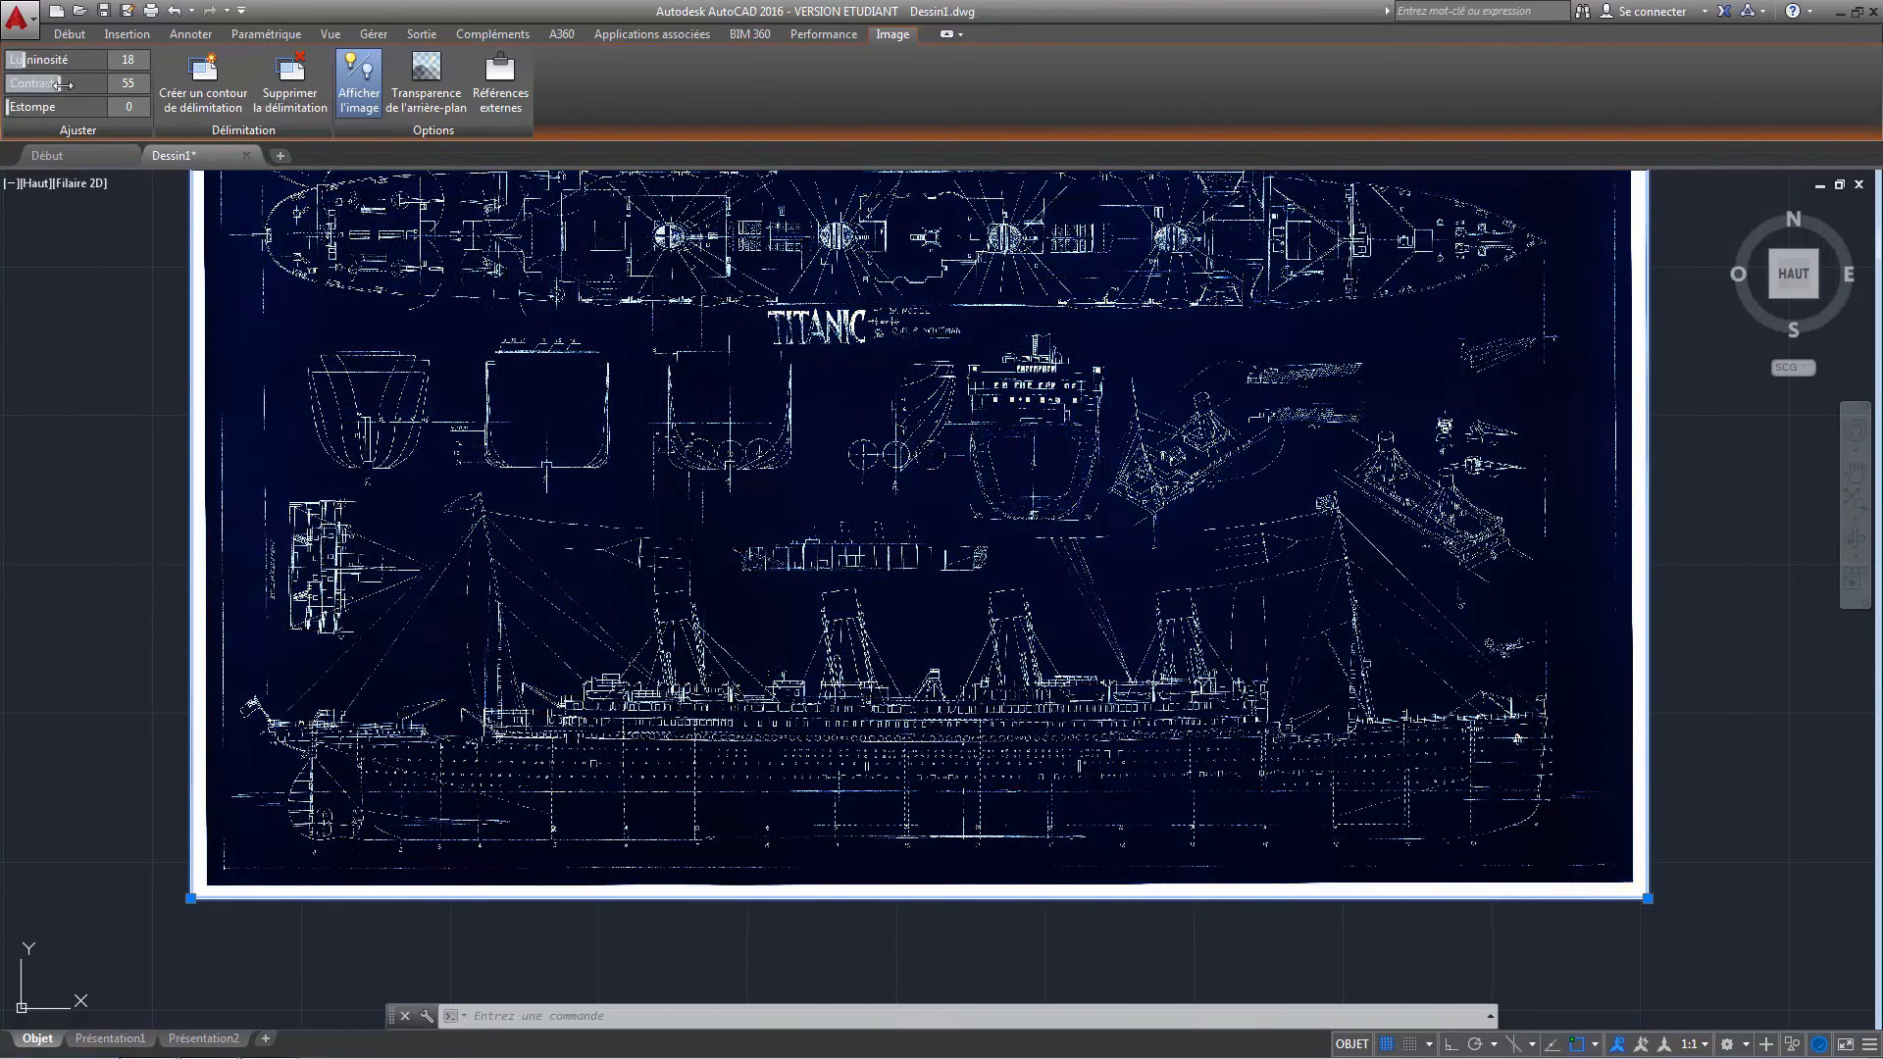
{"action": "mouse_move", "coordinate": [21, 105]}
{"action": "left_mouse_down"}
{"action": "mouse_move", "coordinate": [53, 106]}
{"action": "mouse_move", "coordinate": [13, 106]}
{"action": "left_mouse_up"}
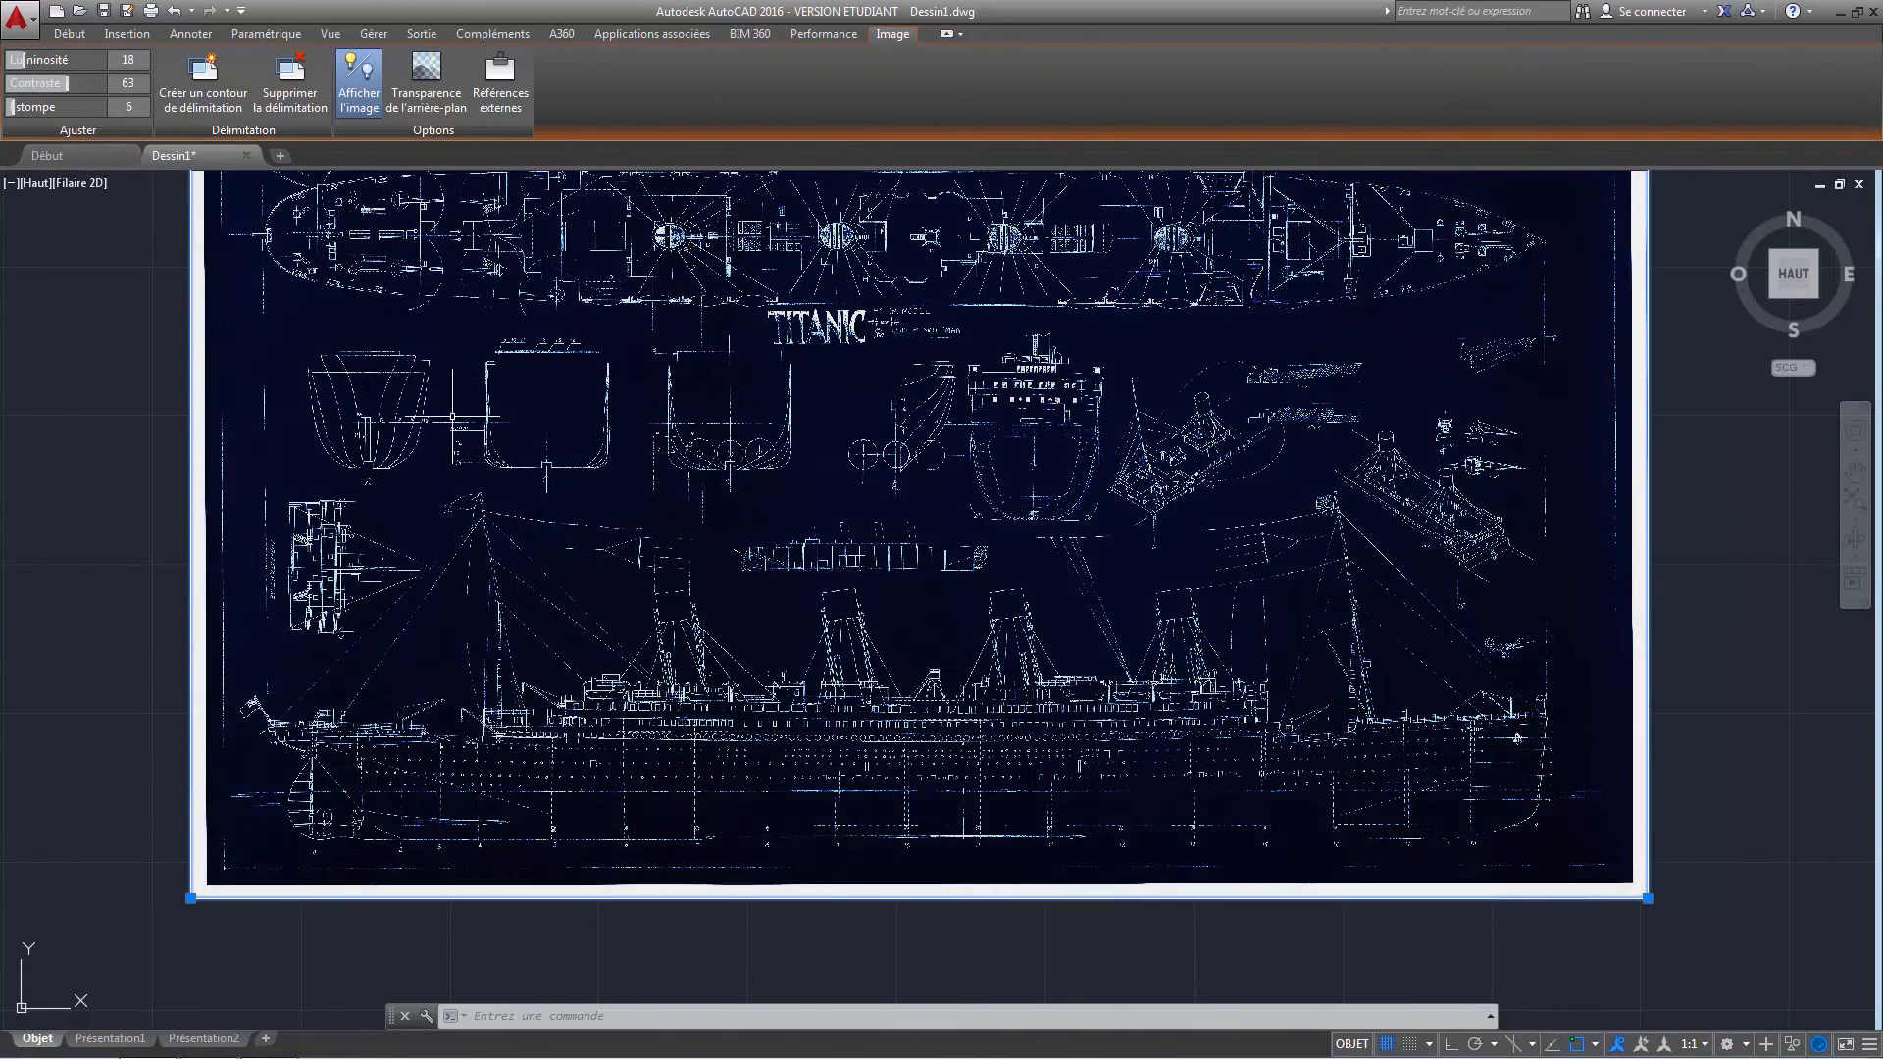
{"action": "scroll", "coordinate": [1114, 769], "scroll_direction": "up", "scroll_amount": 5}
{"action": "scroll", "coordinate": [1114, 769], "scroll_direction": "down", "scroll_amount": 5}
{"action": "scroll", "coordinate": [1118, 770], "scroll_direction": "down", "scroll_amount": 3}
{"action": "scroll", "coordinate": [1118, 770], "scroll_direction": "up", "scroll_amount": 7}
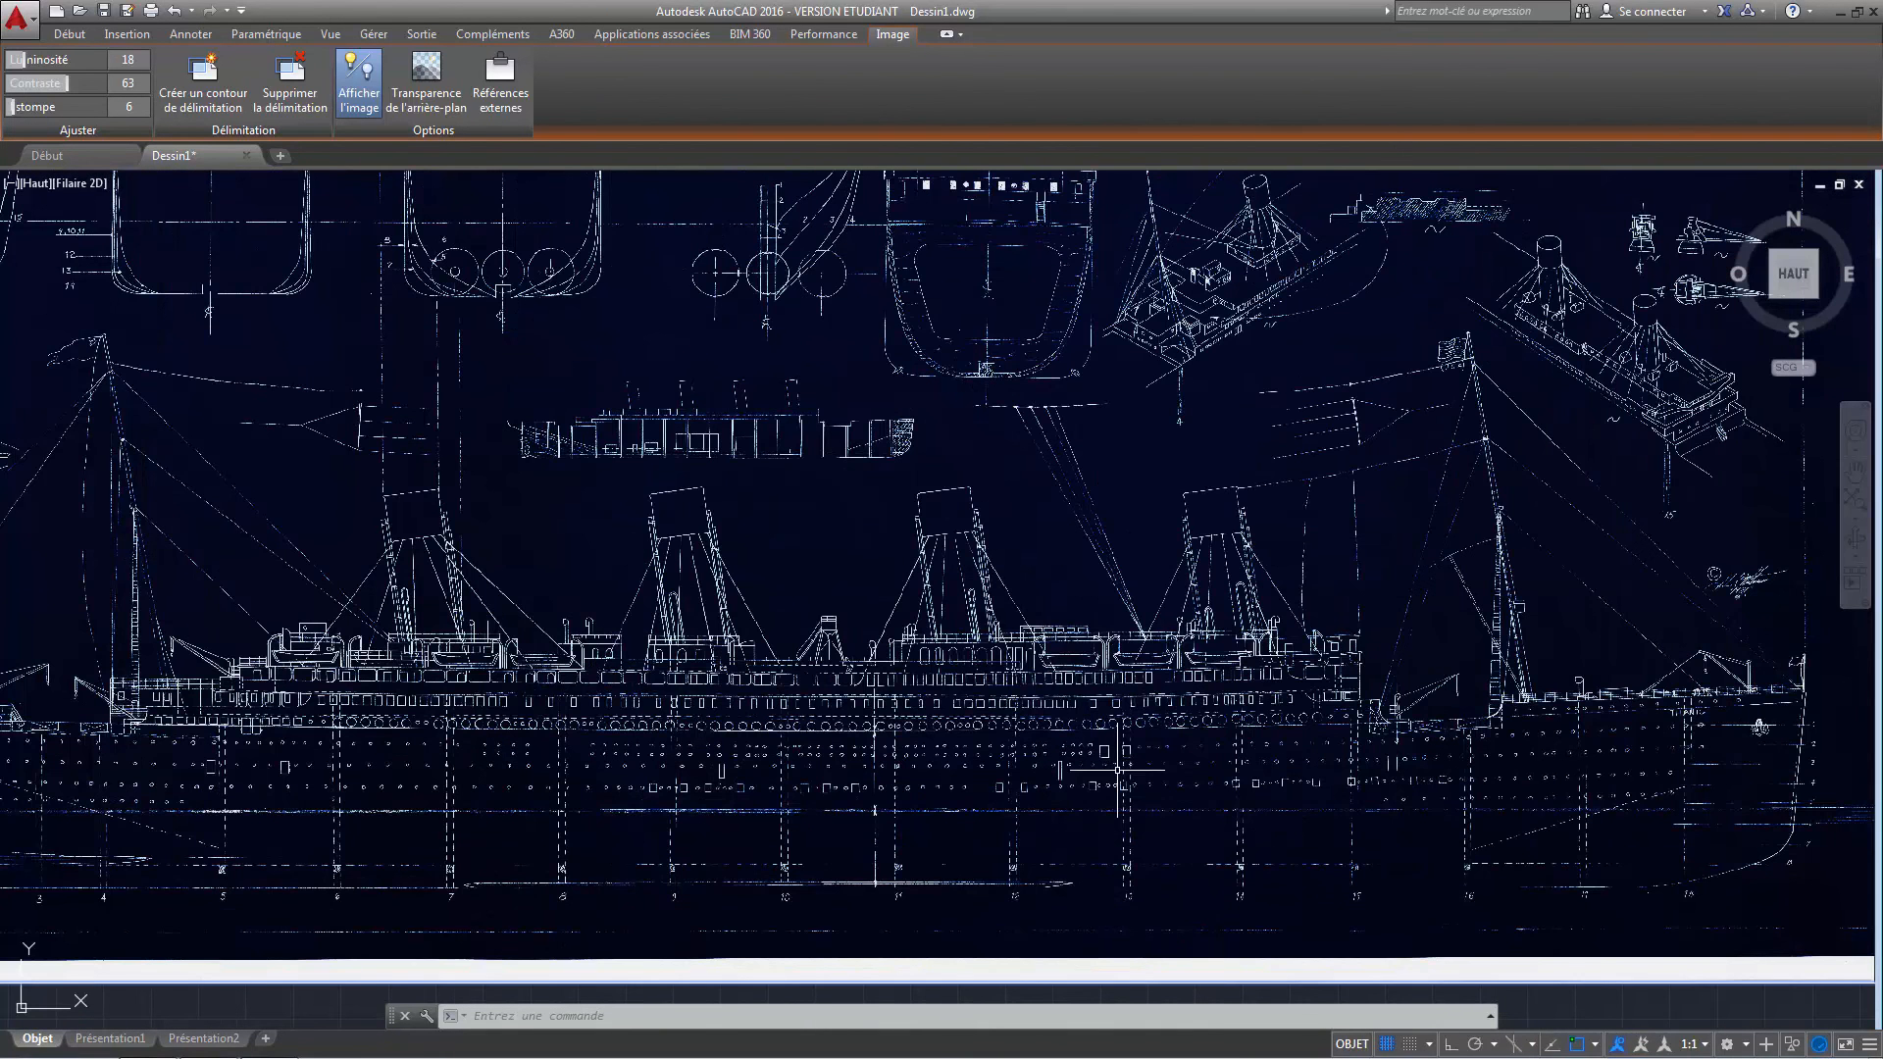